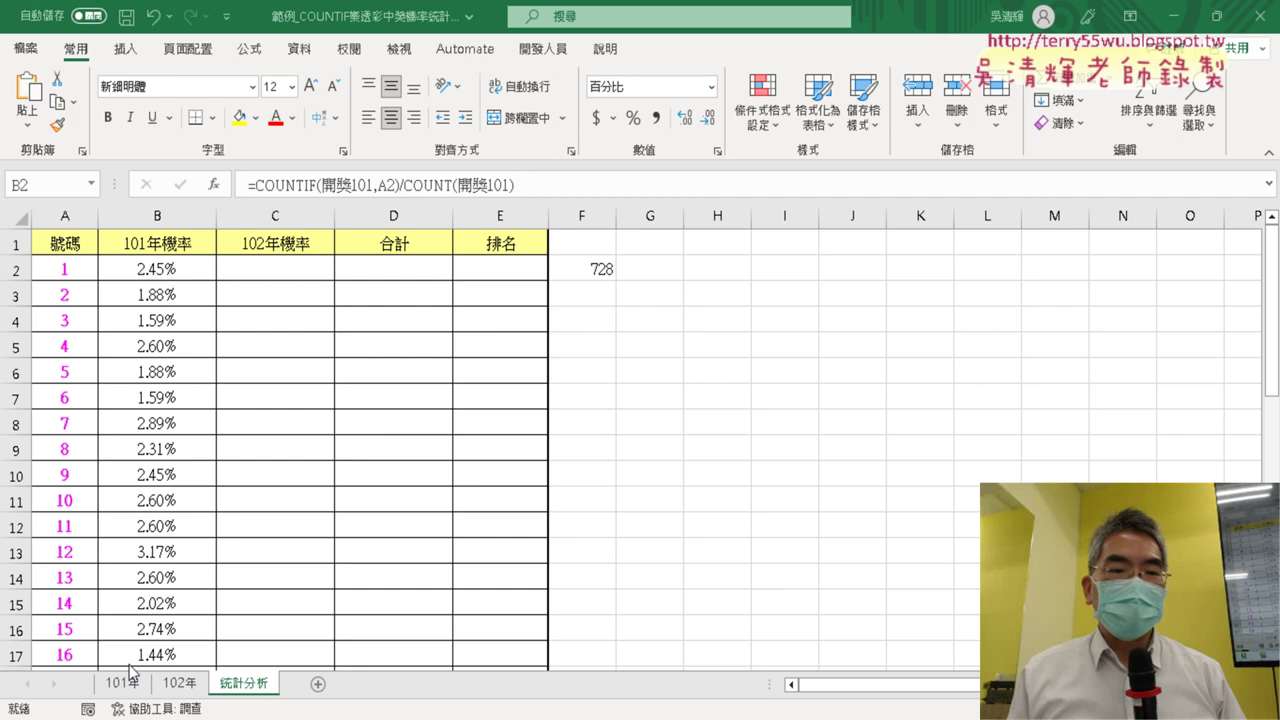
- On the 101年 sheet, select the drawn-number block D2:J100, the 開獎101 range
click(122, 683)
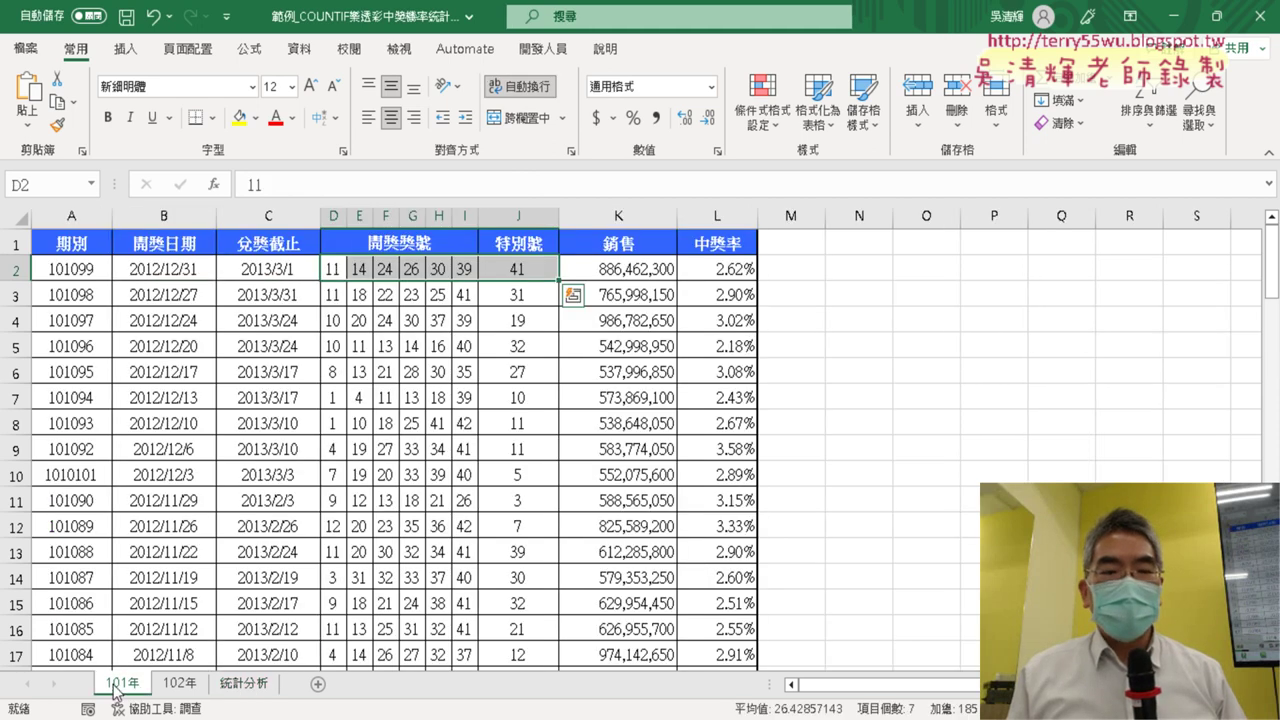
click(328, 268)
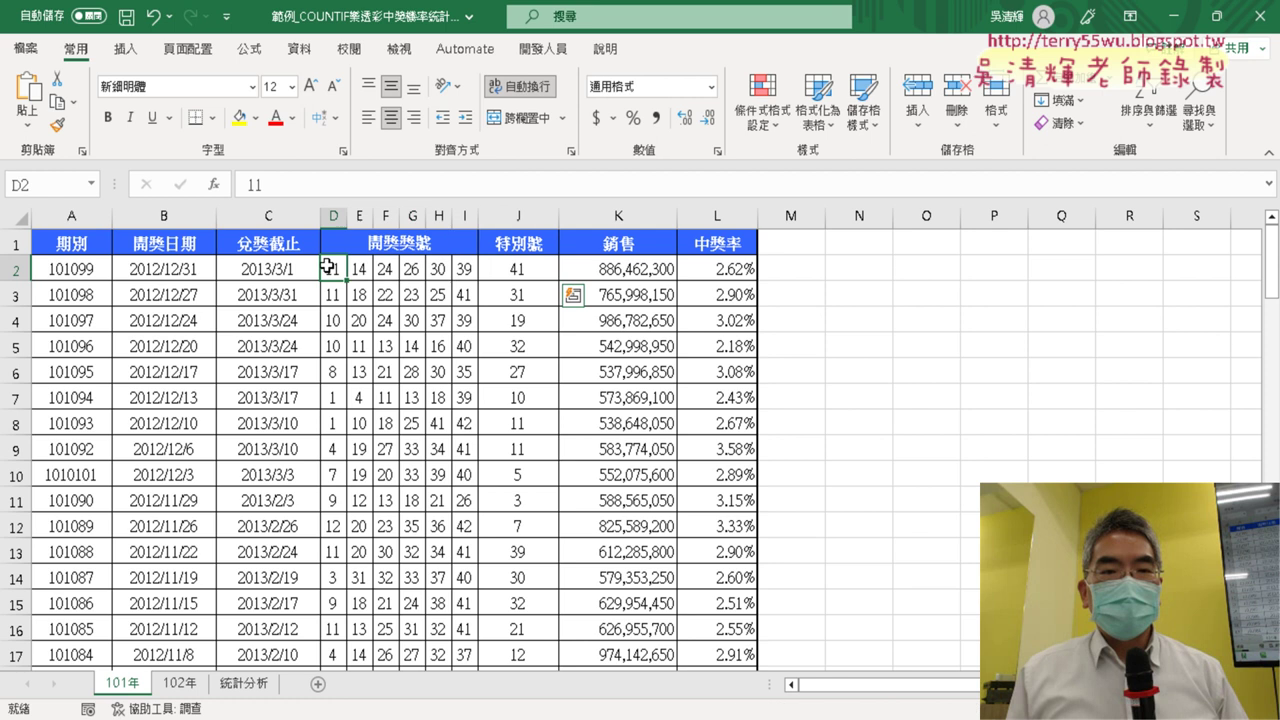
drag(328, 268, 513, 266)
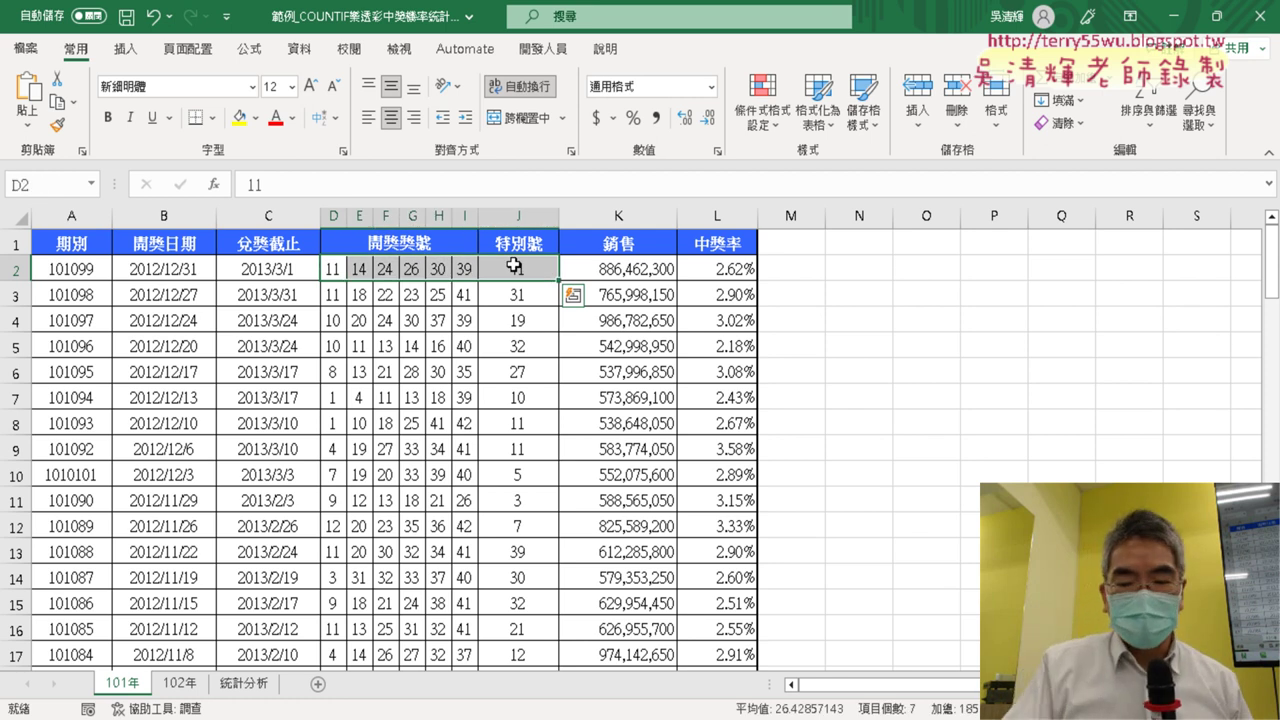
key(ctrl+shift+Down)
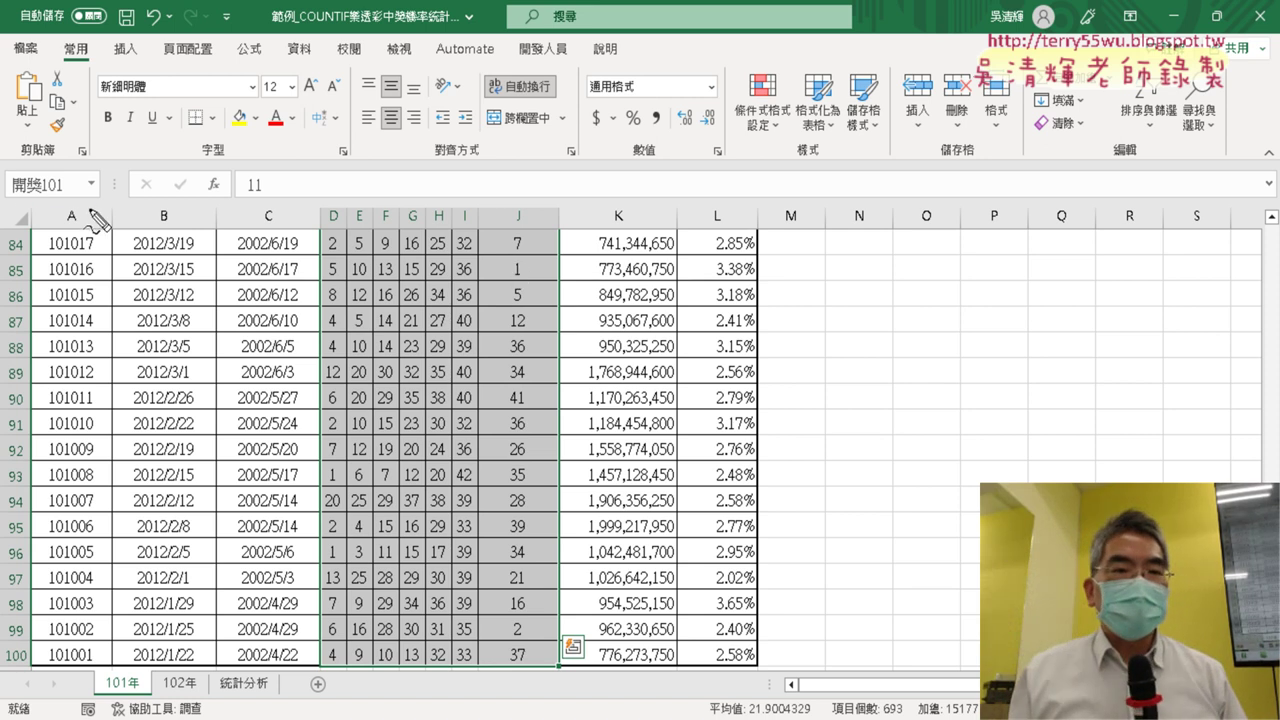
- Switch to the 公式 (Formulas) ribbon to reach the defined-name commands
drag(92, 218, 90, 208)
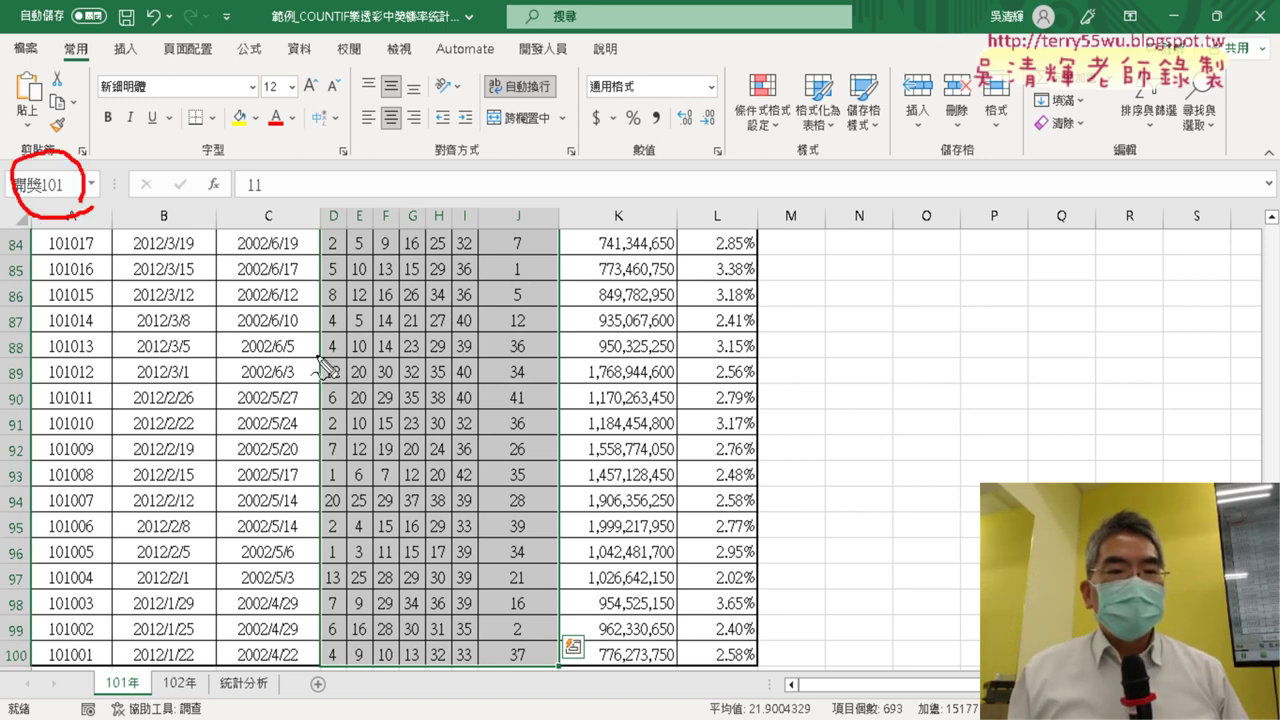
mouse_move(318, 356)
mouse_down()
mouse_move(92, 212)
mouse_move(100, 240)
mouse_up()
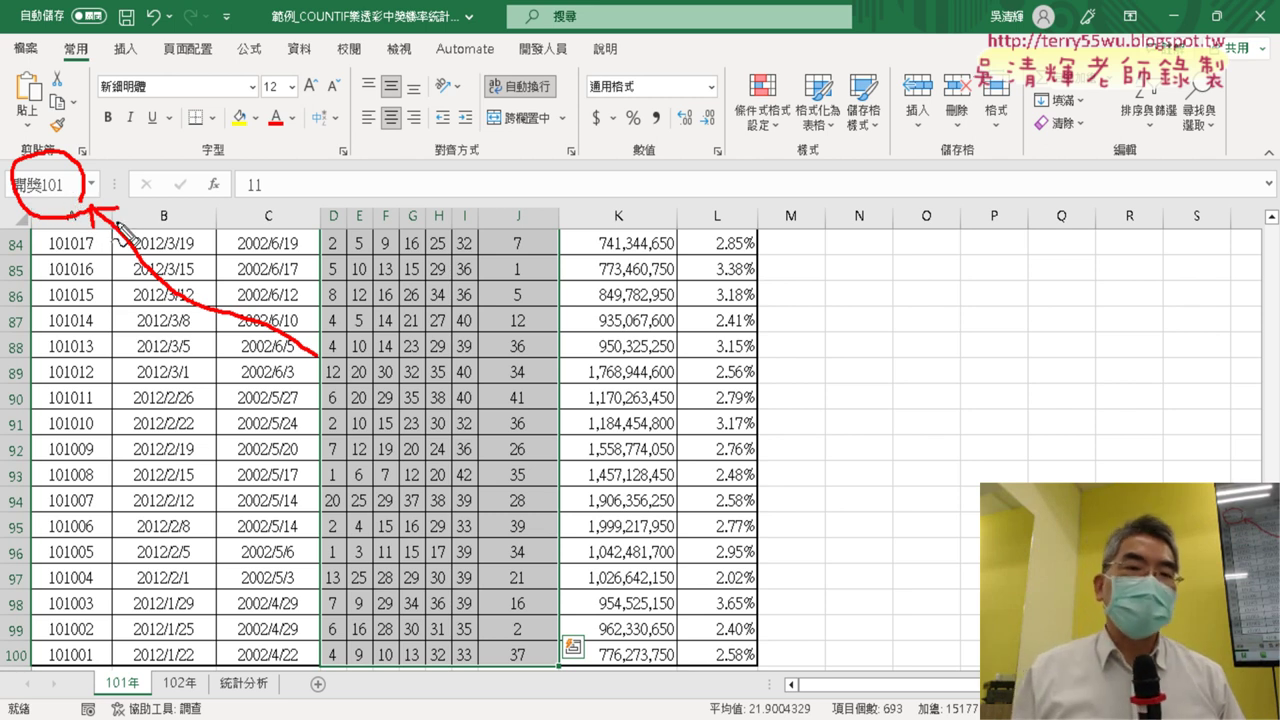
drag(205, 690, 200, 665)
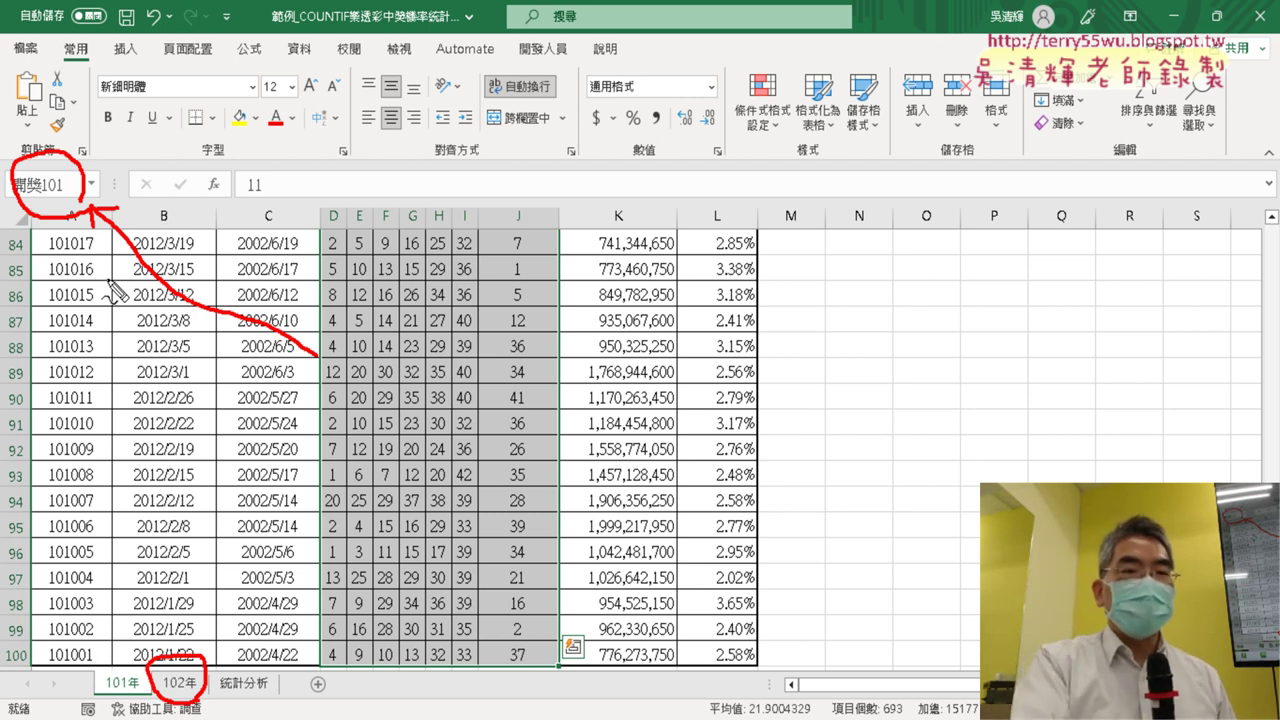
key(Escape)
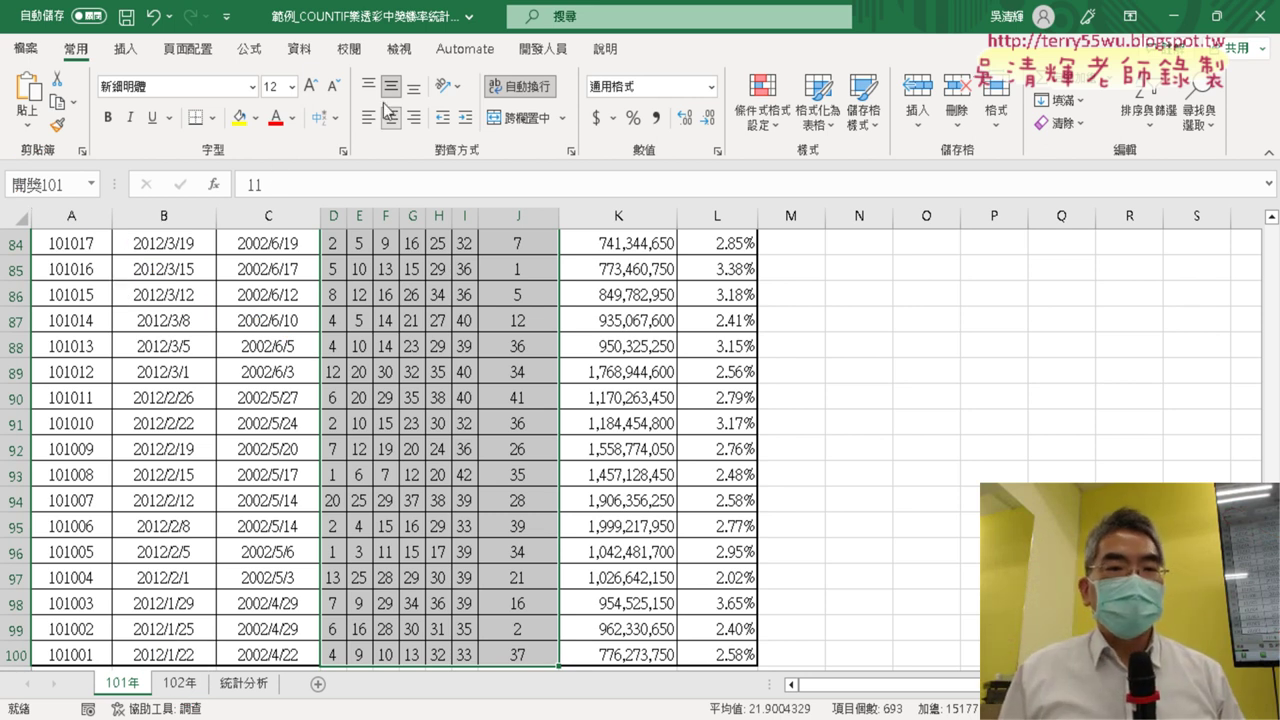
click(250, 49)
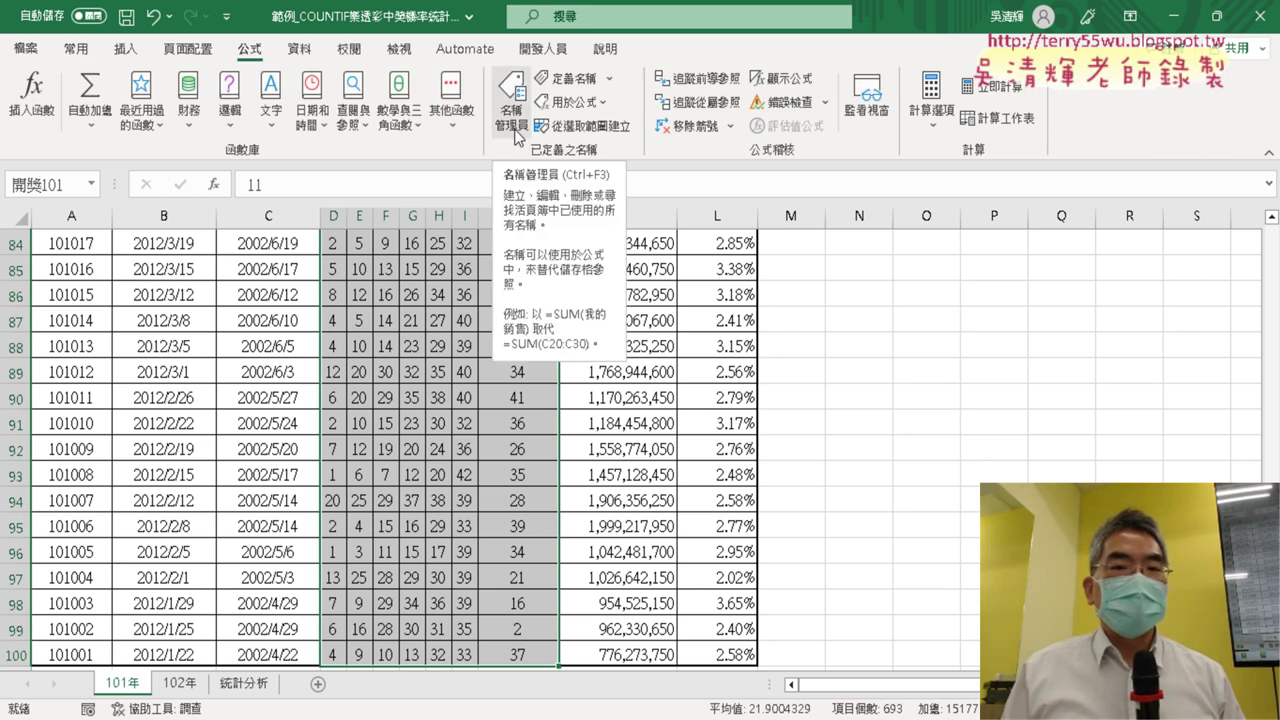
- Open Name Manager, which lists the names 開獎101 and 開獎102
click(517, 137)
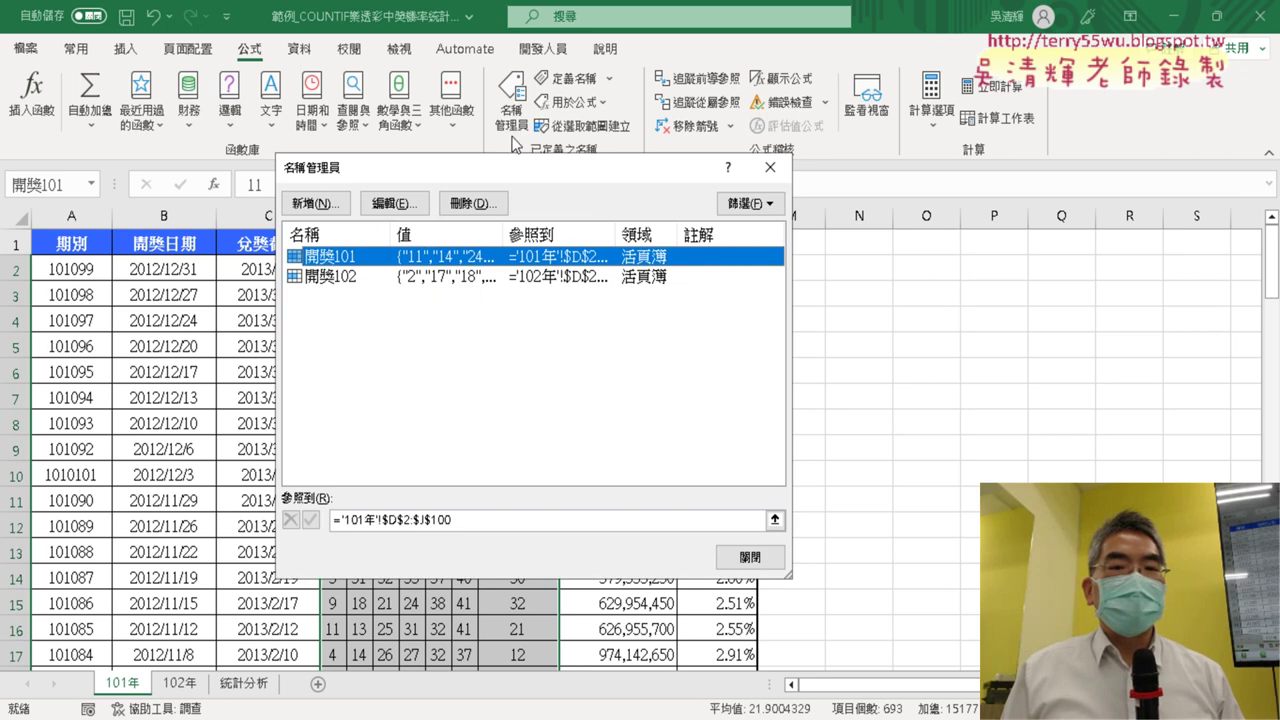
drag(541, 178, 811, 130)
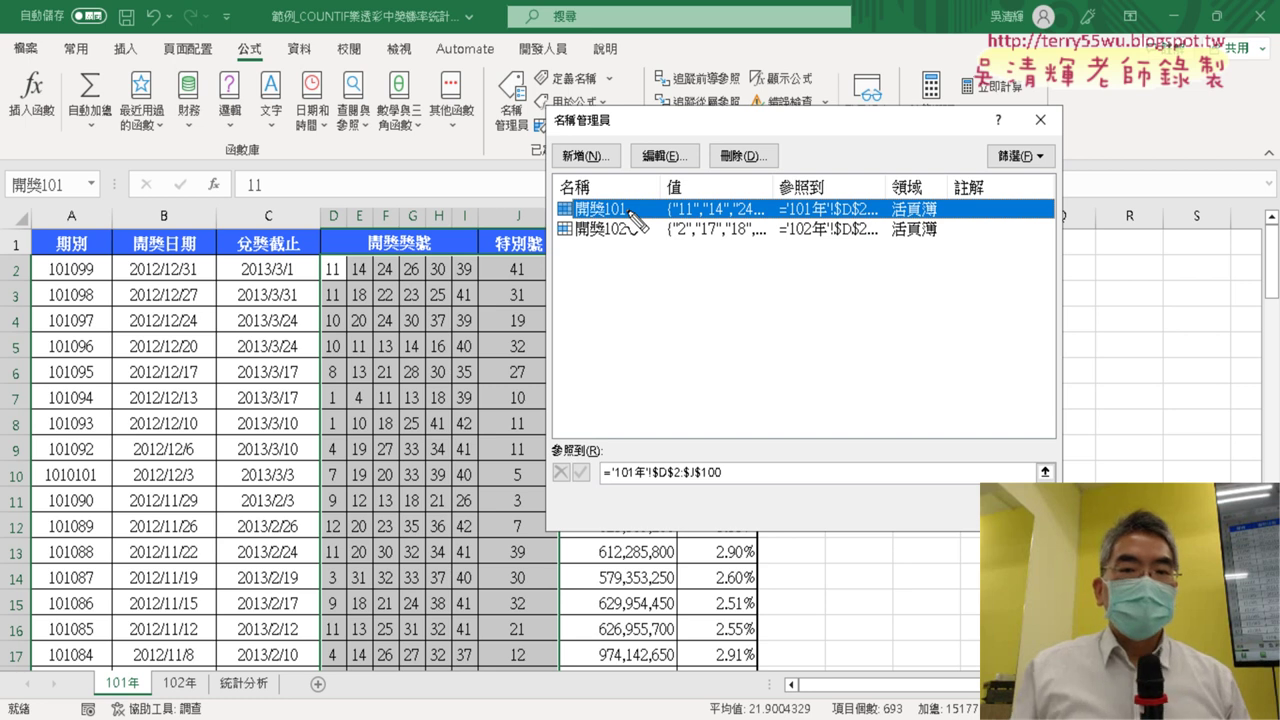
drag(628, 194, 640, 202)
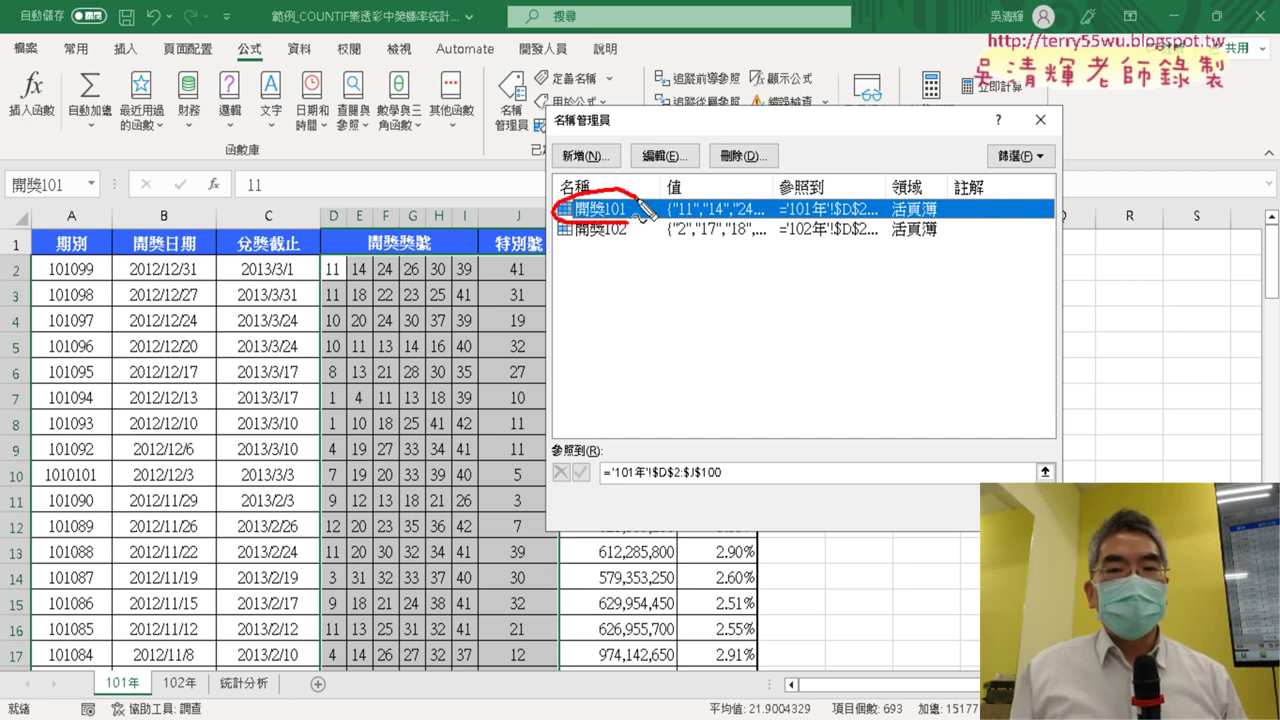
drag(715, 488, 707, 476)
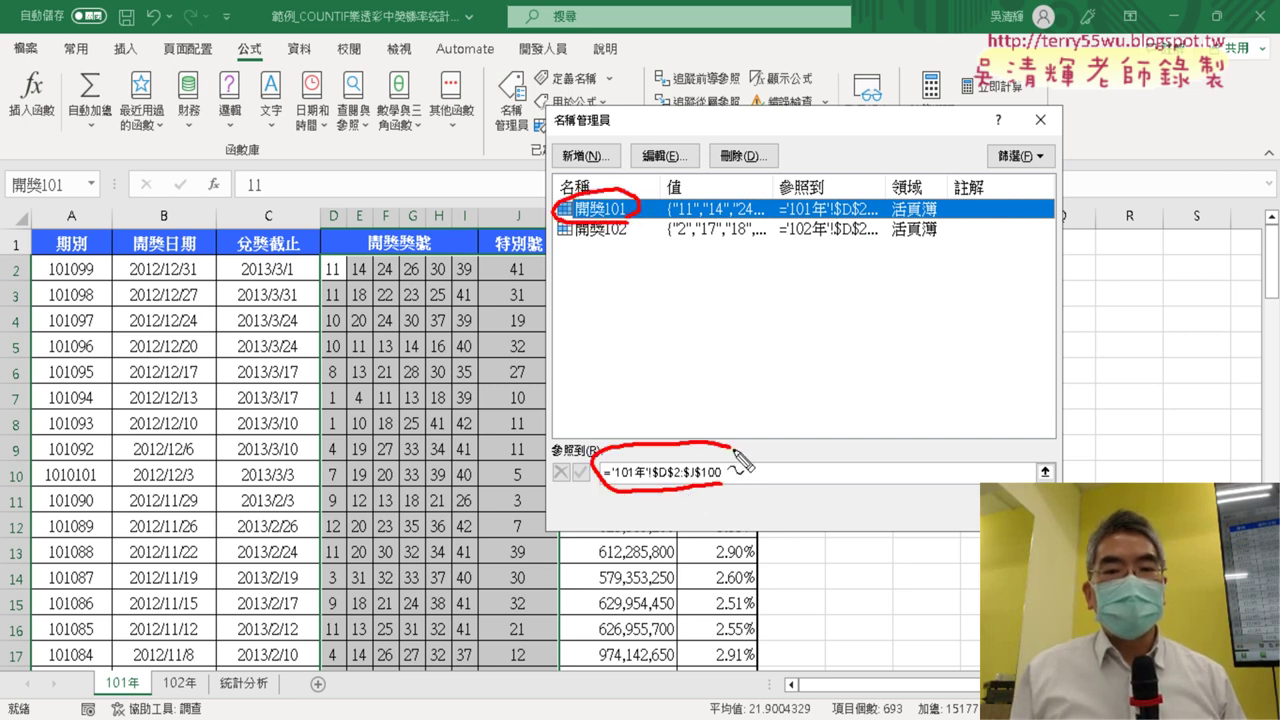
drag(612, 236, 668, 455)
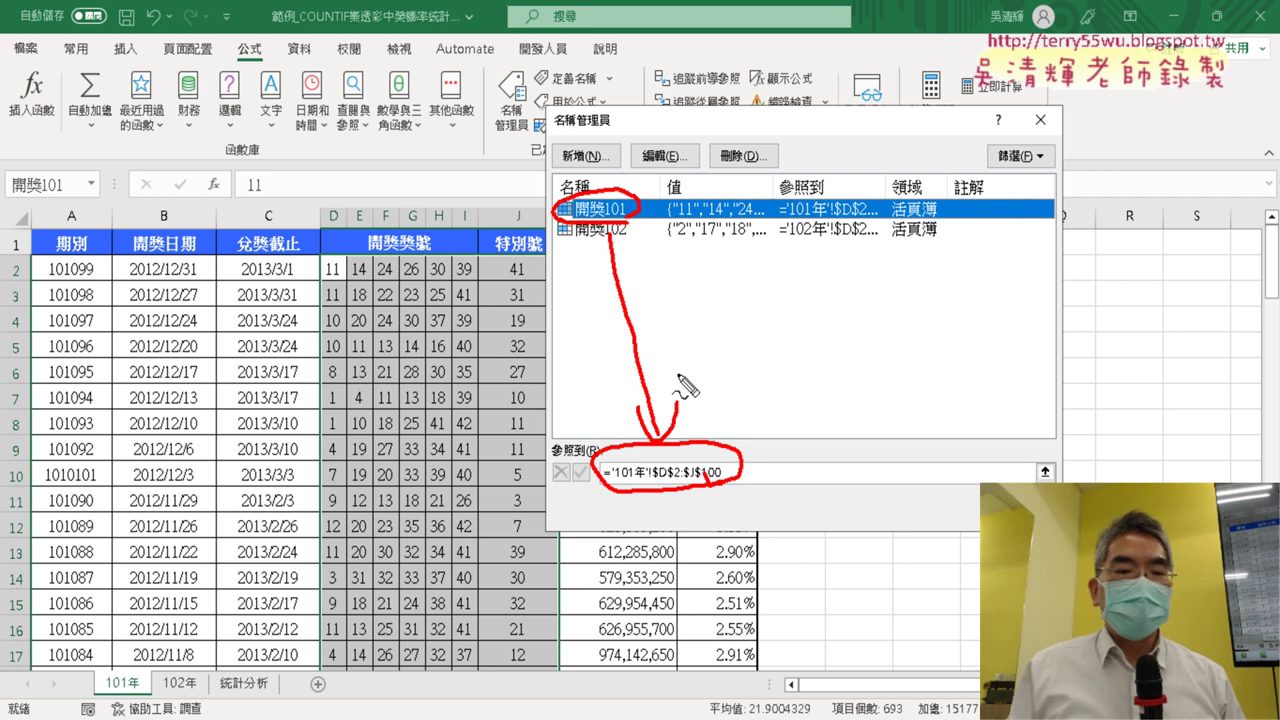
key(Escape)
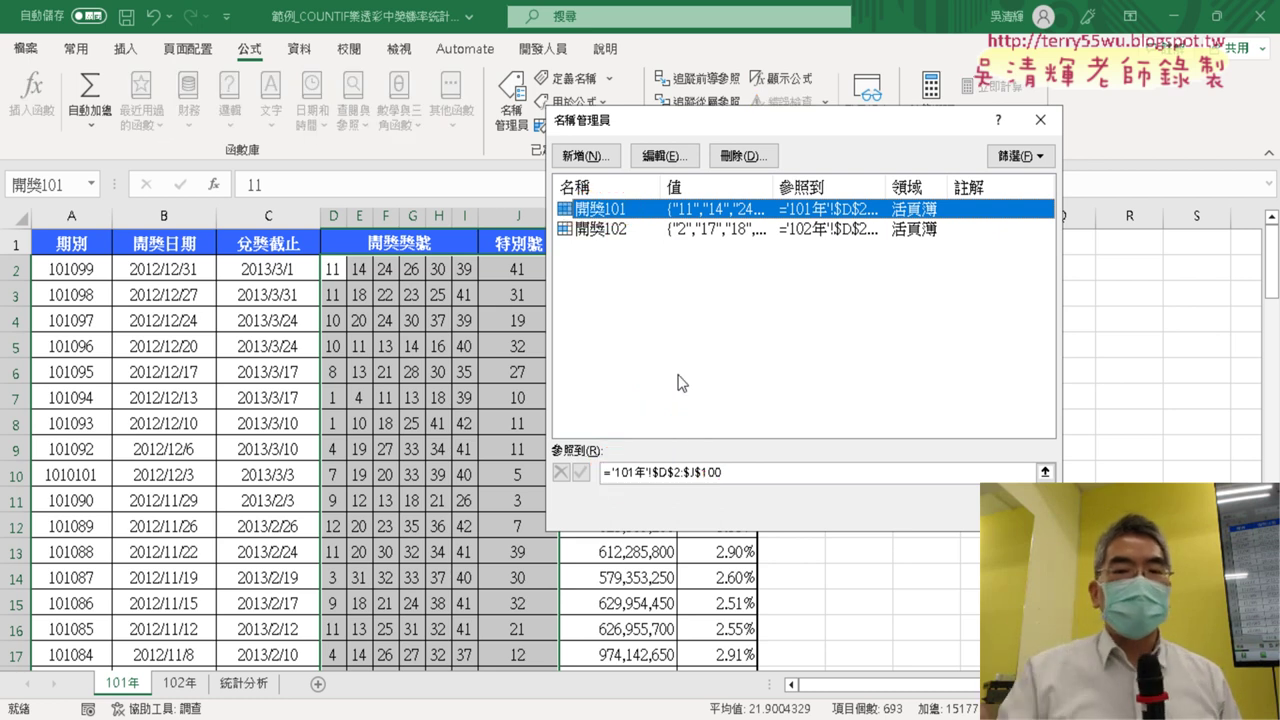
- Confirm 開獎101 refers to '101年'!$D$2:$J$100
click(741, 473)
drag(797, 125, 931, 107)
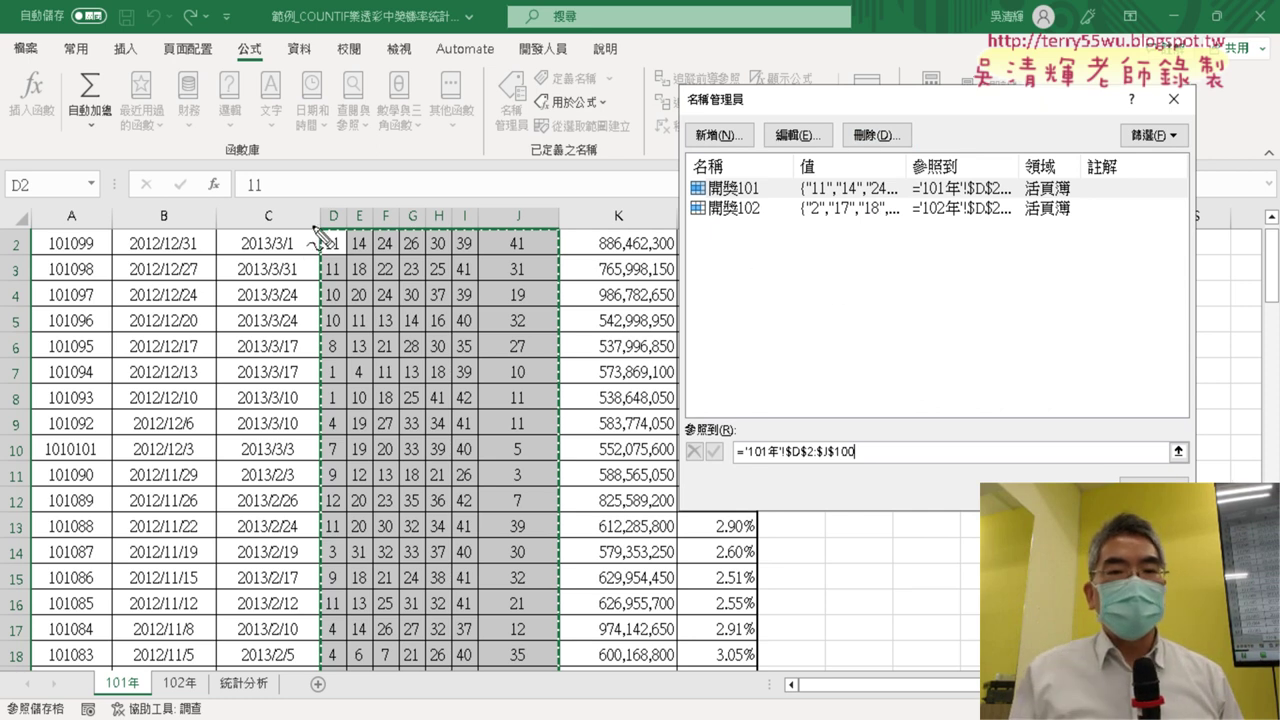
drag(319, 224, 314, 440)
drag(322, 222, 570, 383)
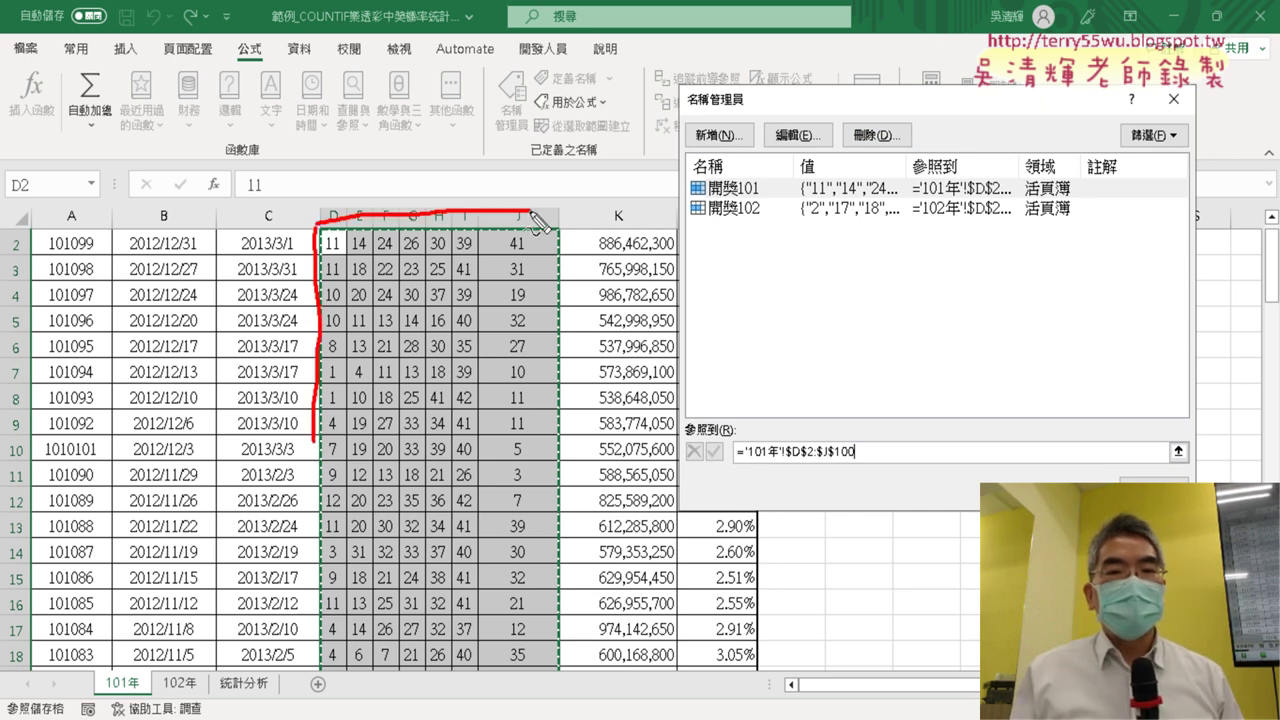
mouse_move(760, 466)
mouse_down()
mouse_move(830, 462)
mouse_move(570, 378)
mouse_move(600, 398)
mouse_up()
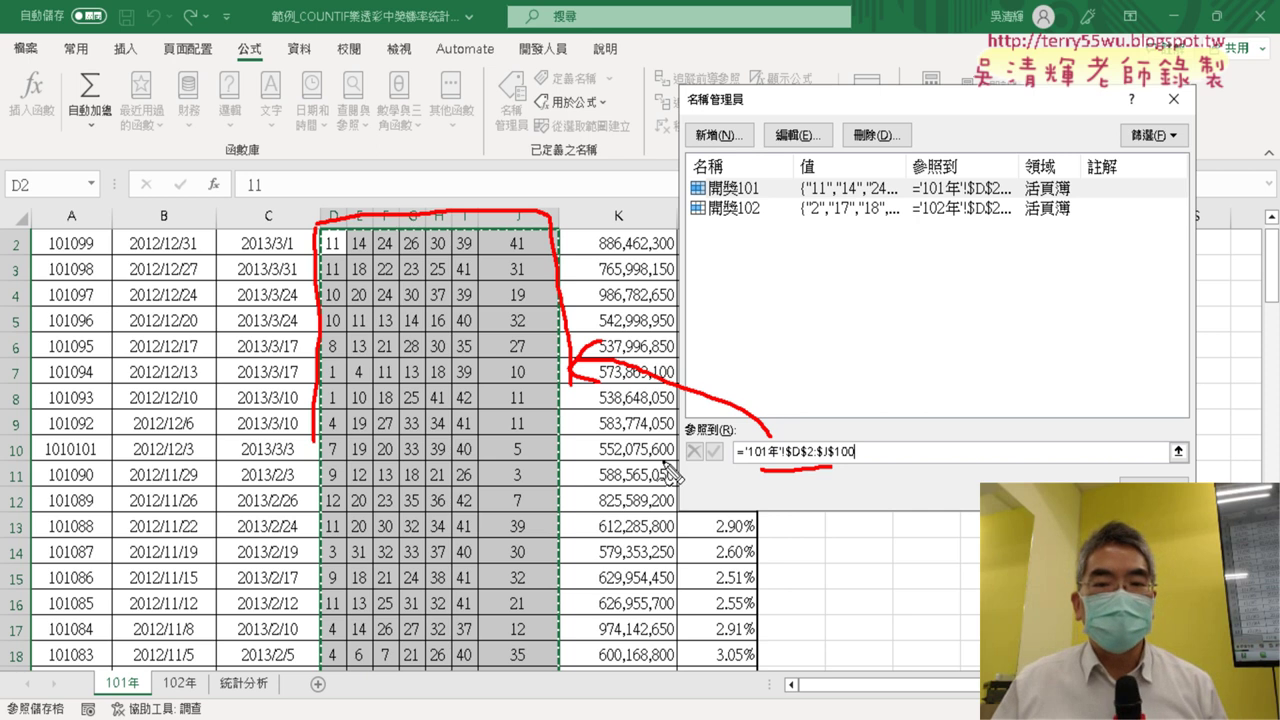
mouse_move(711, 444)
mouse_down()
mouse_move(717, 463)
mouse_move(758, 425)
mouse_up()
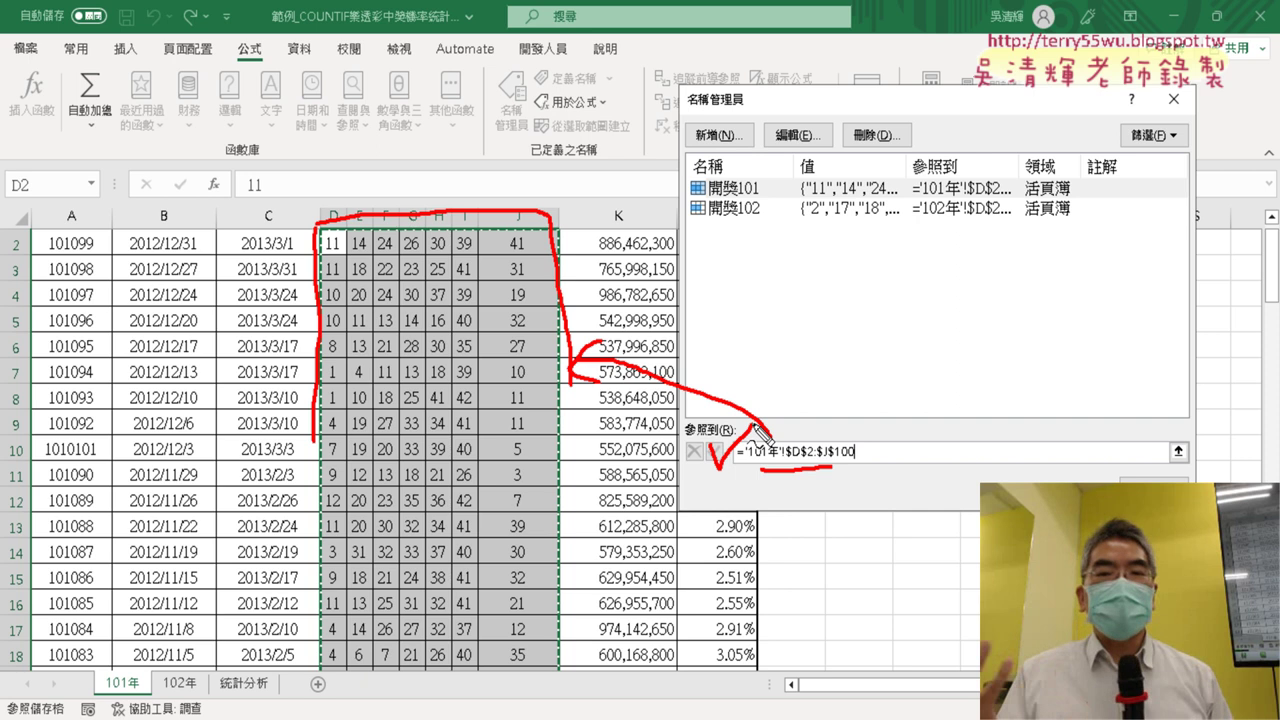
drag(880, 98, 908, 120)
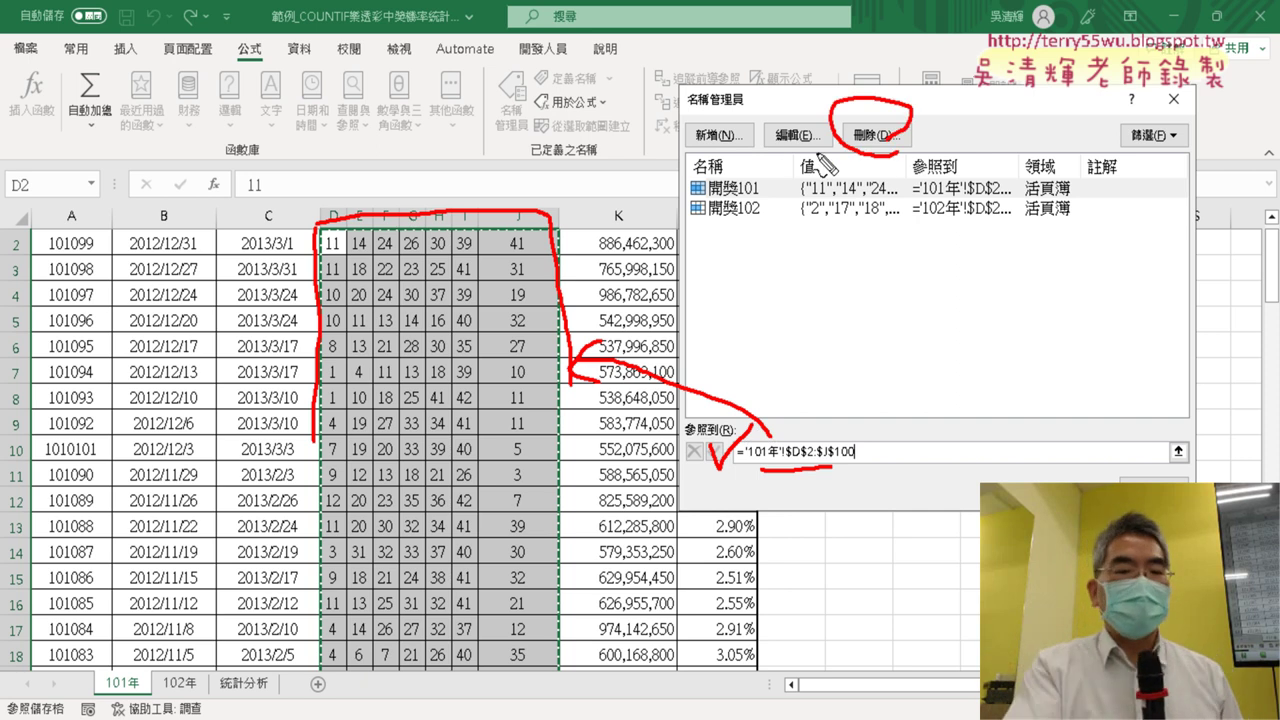
key(Escape)
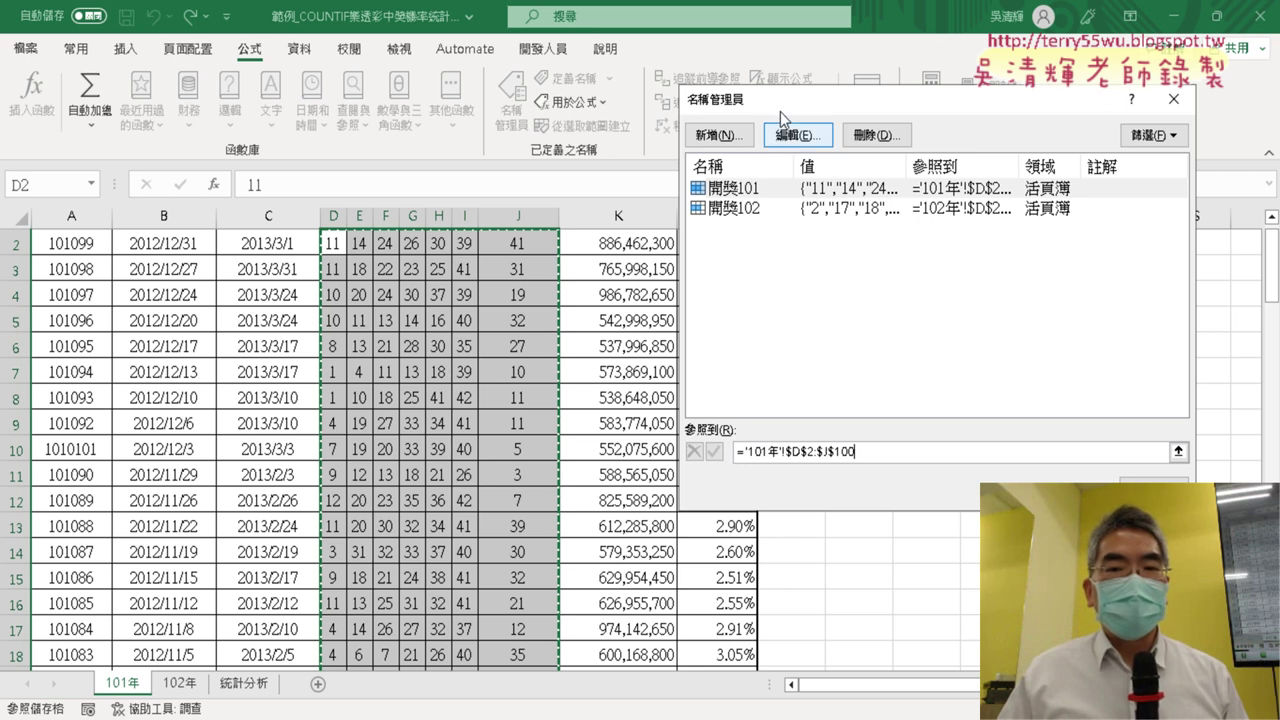
drag(760, 99, 662, 163)
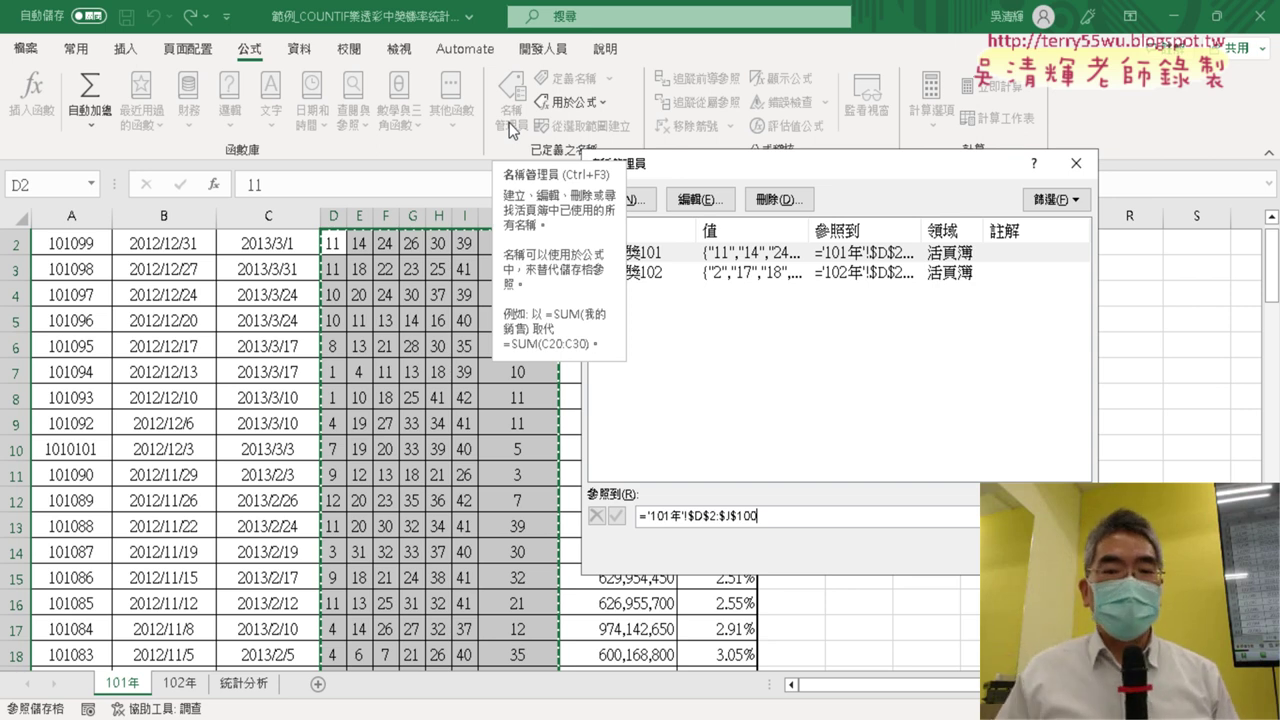
- Close Name Manager, look over the 102年 data, then return to 統計分析
click(1077, 164)
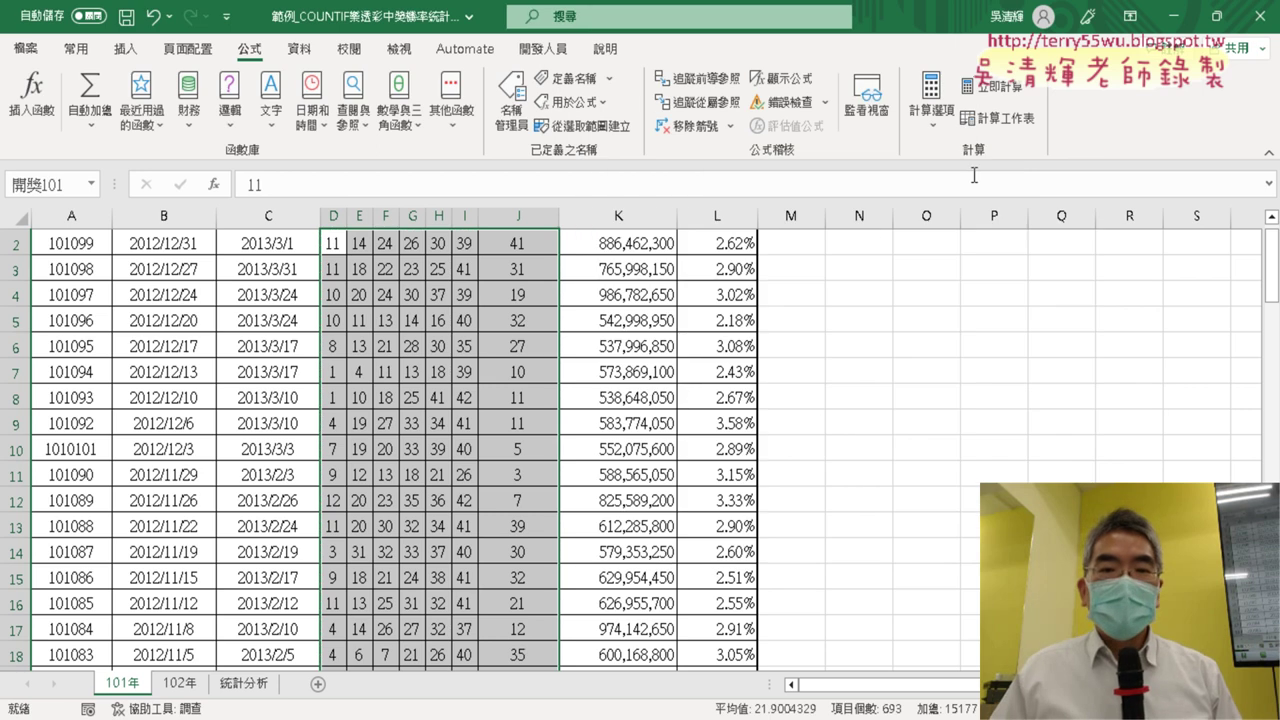
click(182, 683)
click(240, 684)
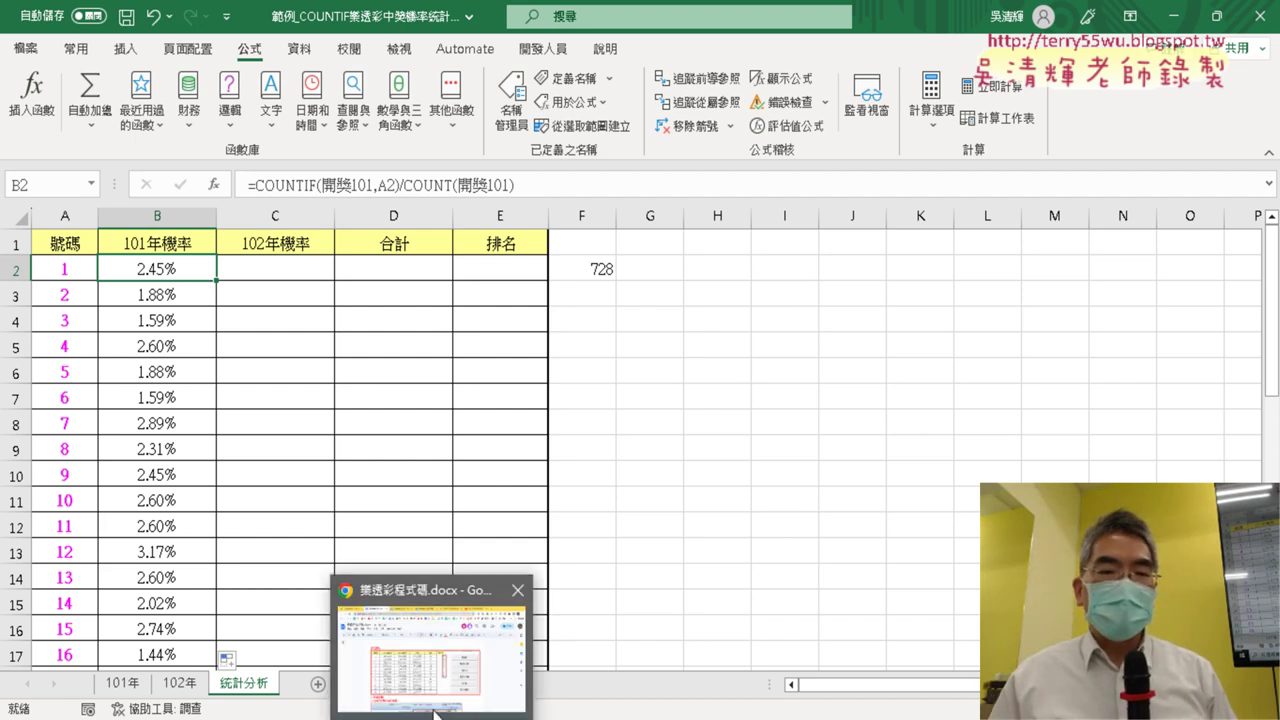
click(432, 640)
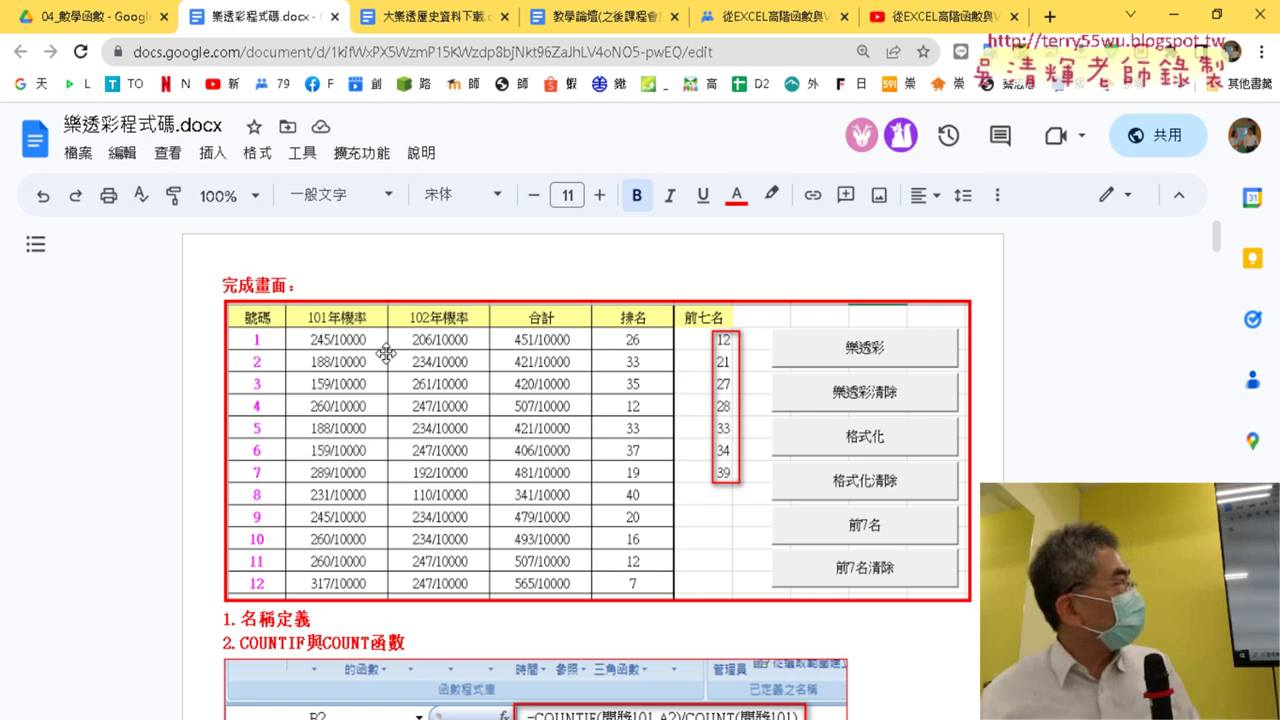
click(1172, 14)
- In Format Cells for B2, preview the 'As hundredths' fraction format, showing 2/100
right_click(202, 266)
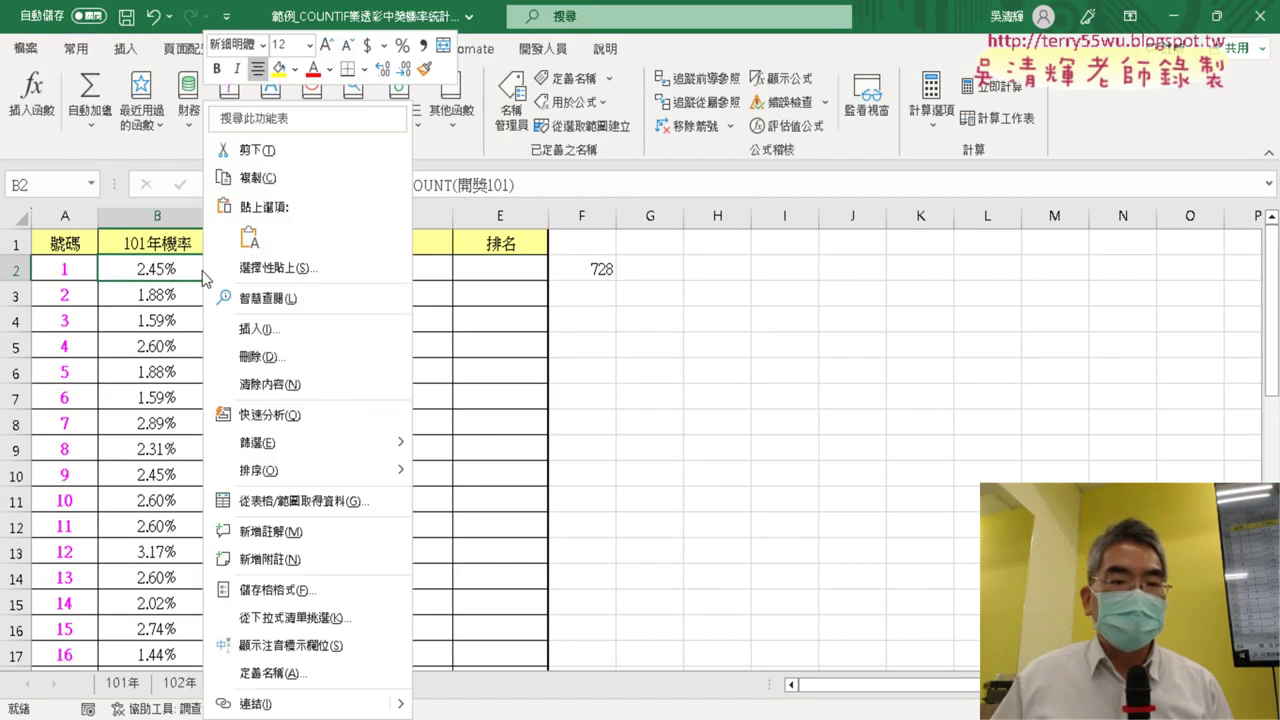
click(335, 596)
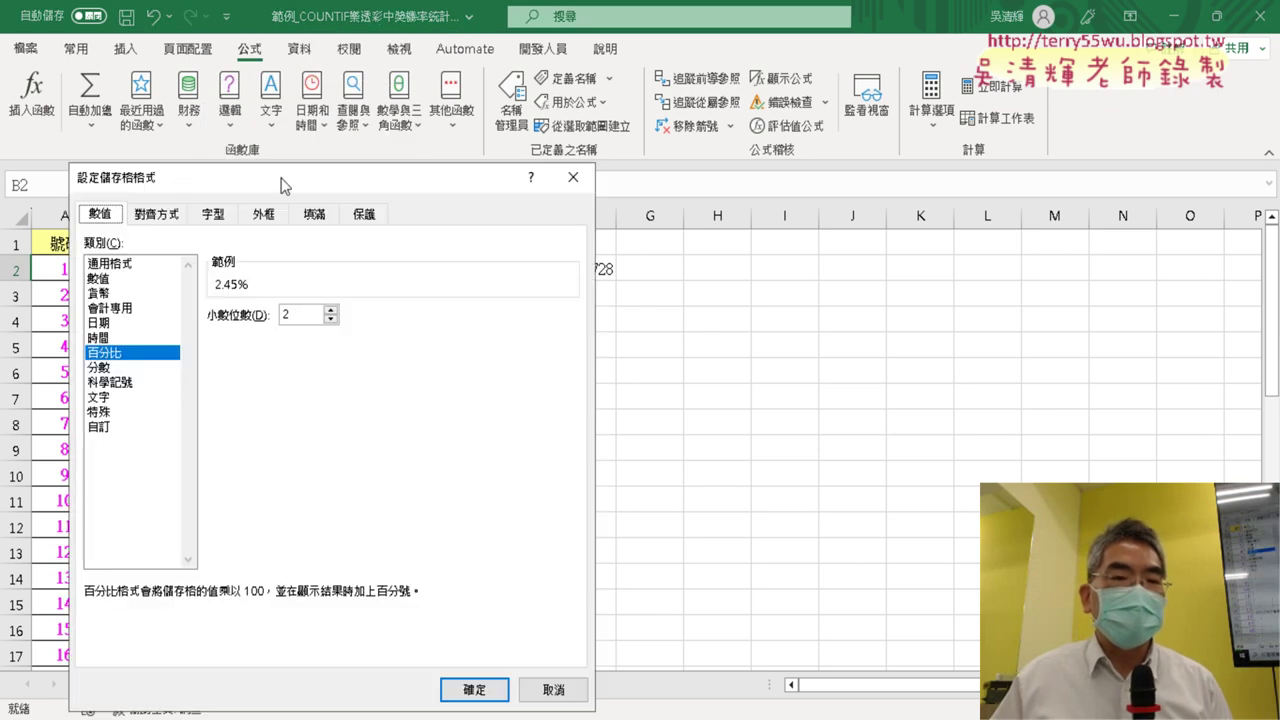
drag(281, 185, 561, 105)
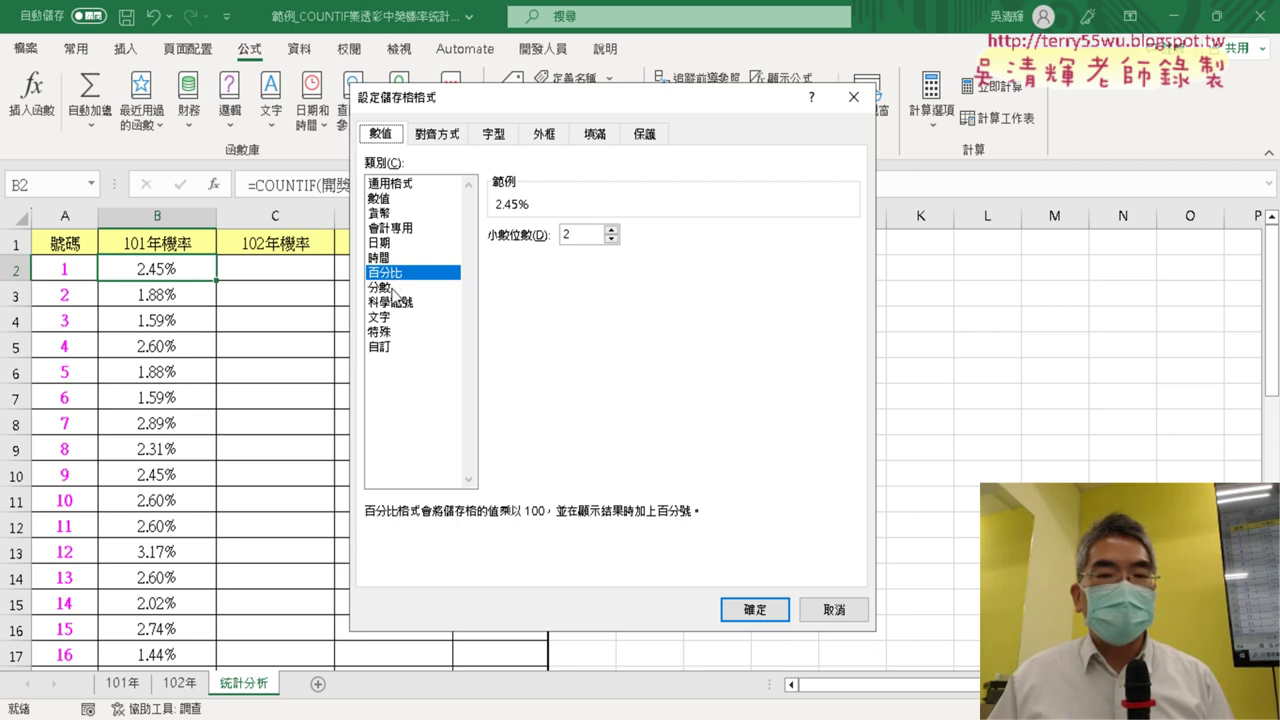
click(393, 287)
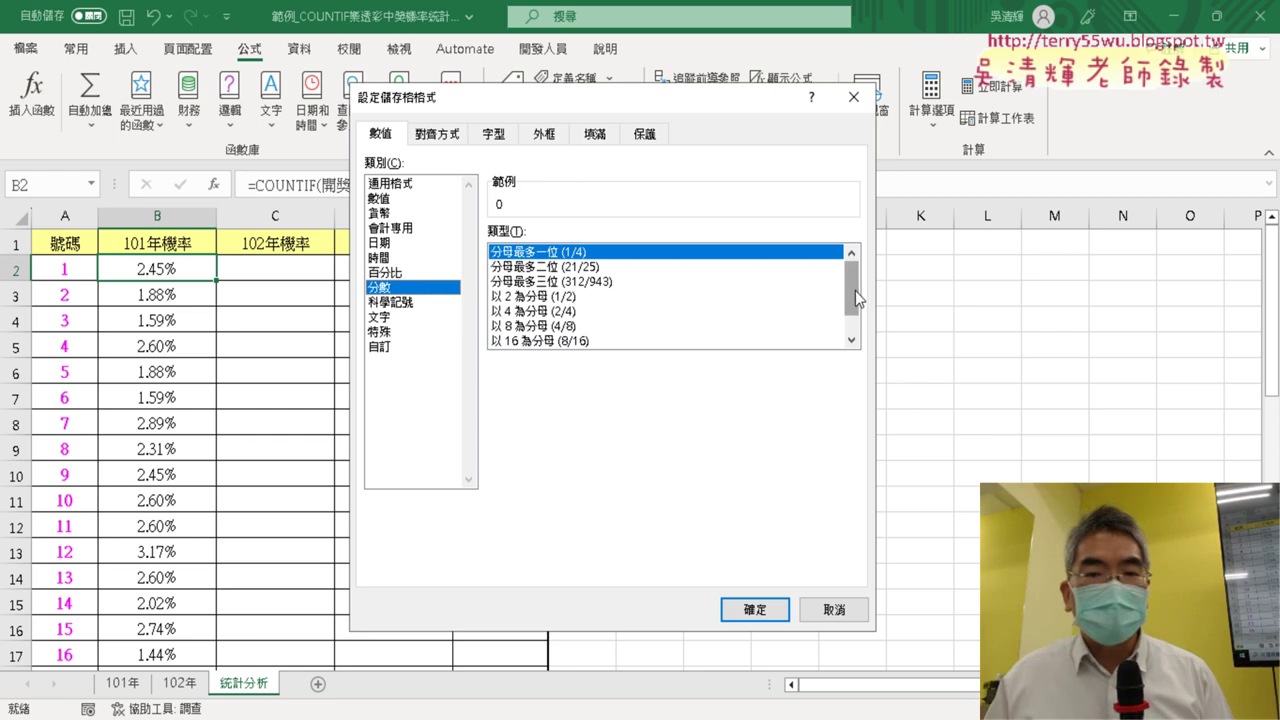
drag(855, 290, 856, 310)
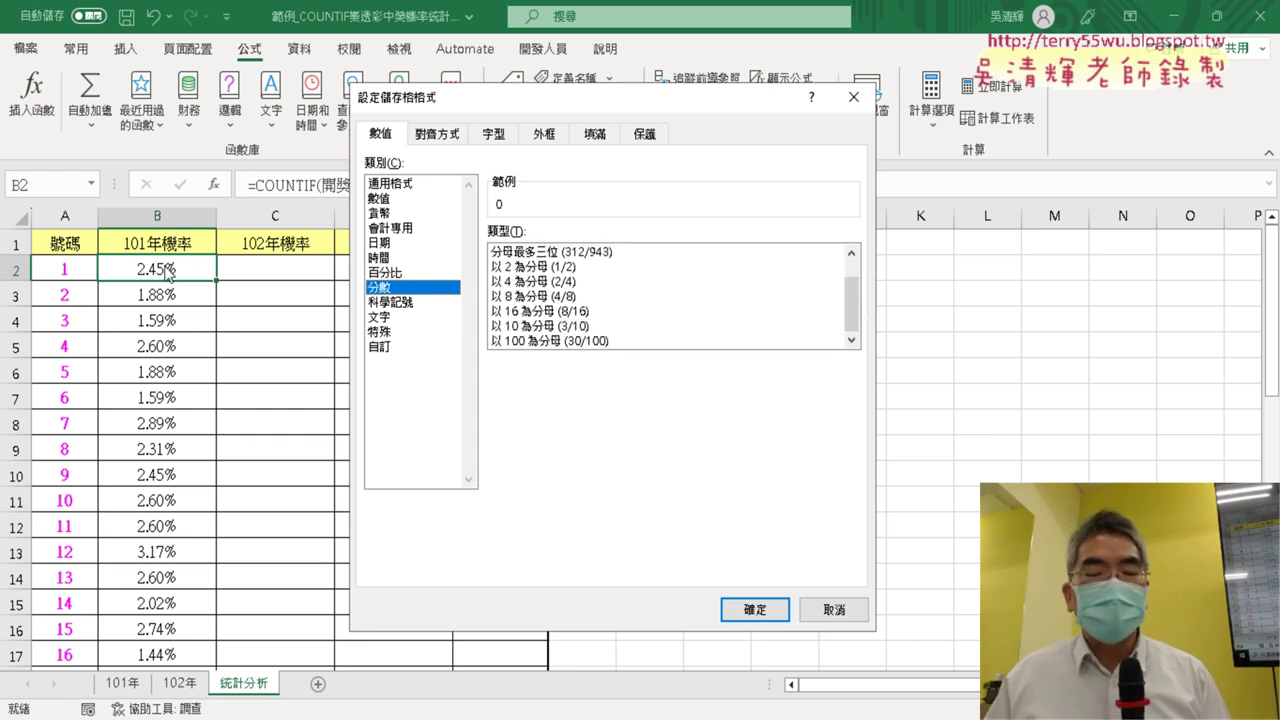
click(517, 341)
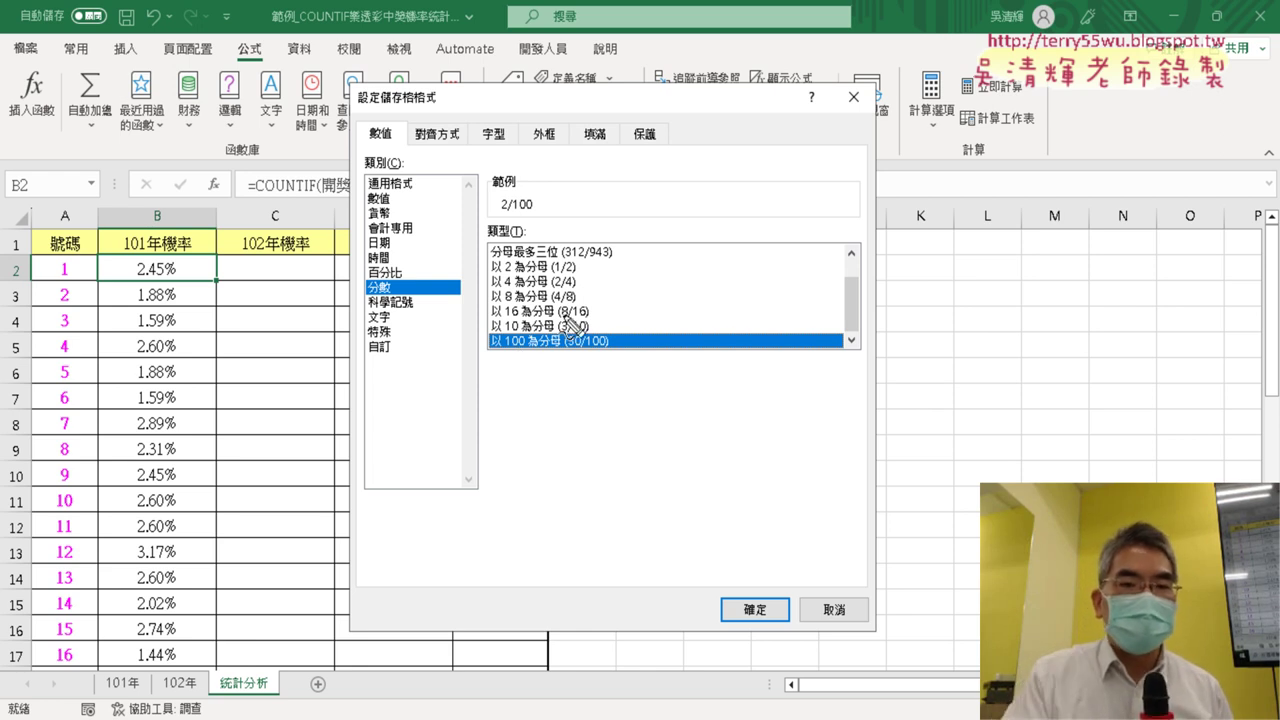
drag(390, 342, 388, 360)
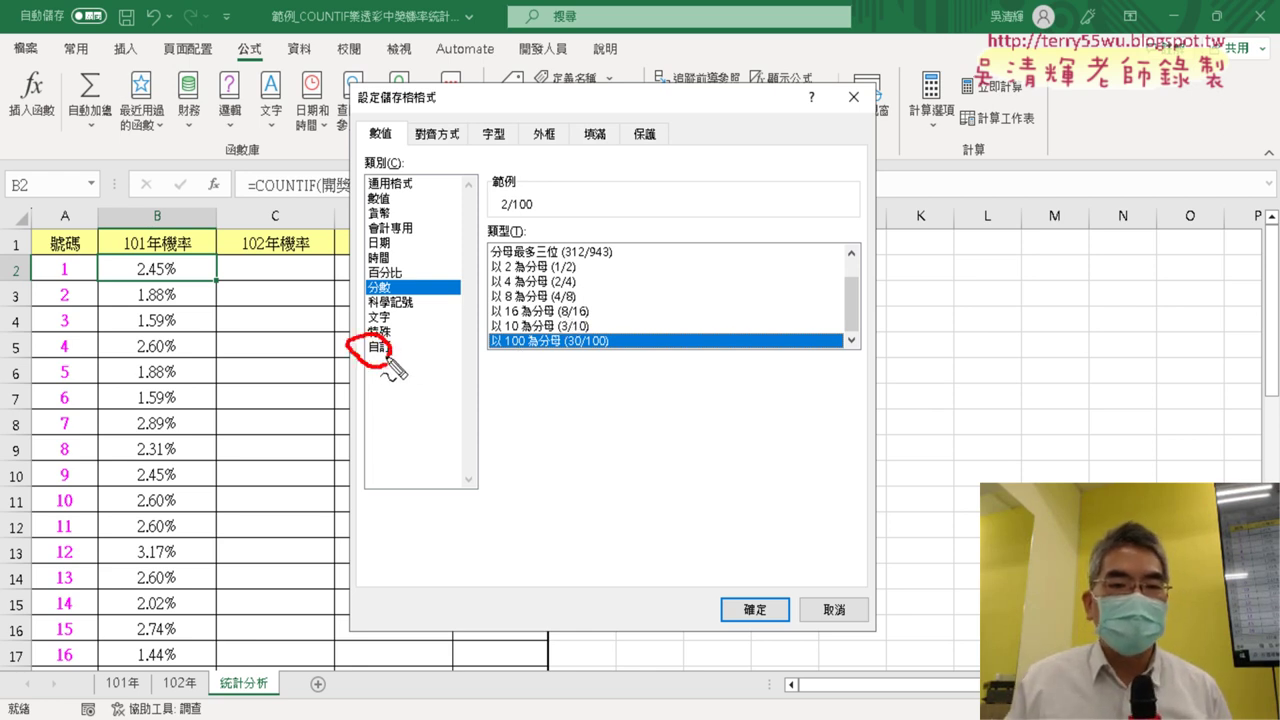
drag(398, 278, 403, 300)
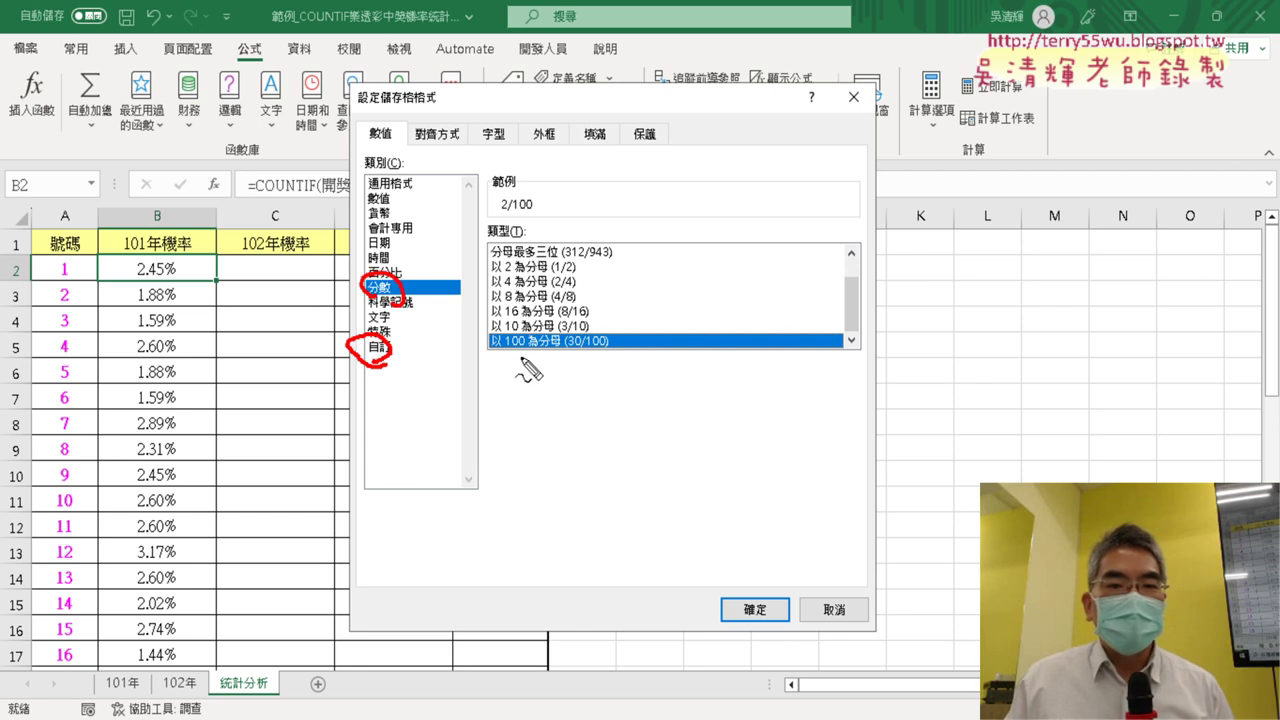
mouse_move(498, 364)
mouse_down()
mouse_move(560, 368)
mouse_move(393, 367)
mouse_move(404, 380)
mouse_up()
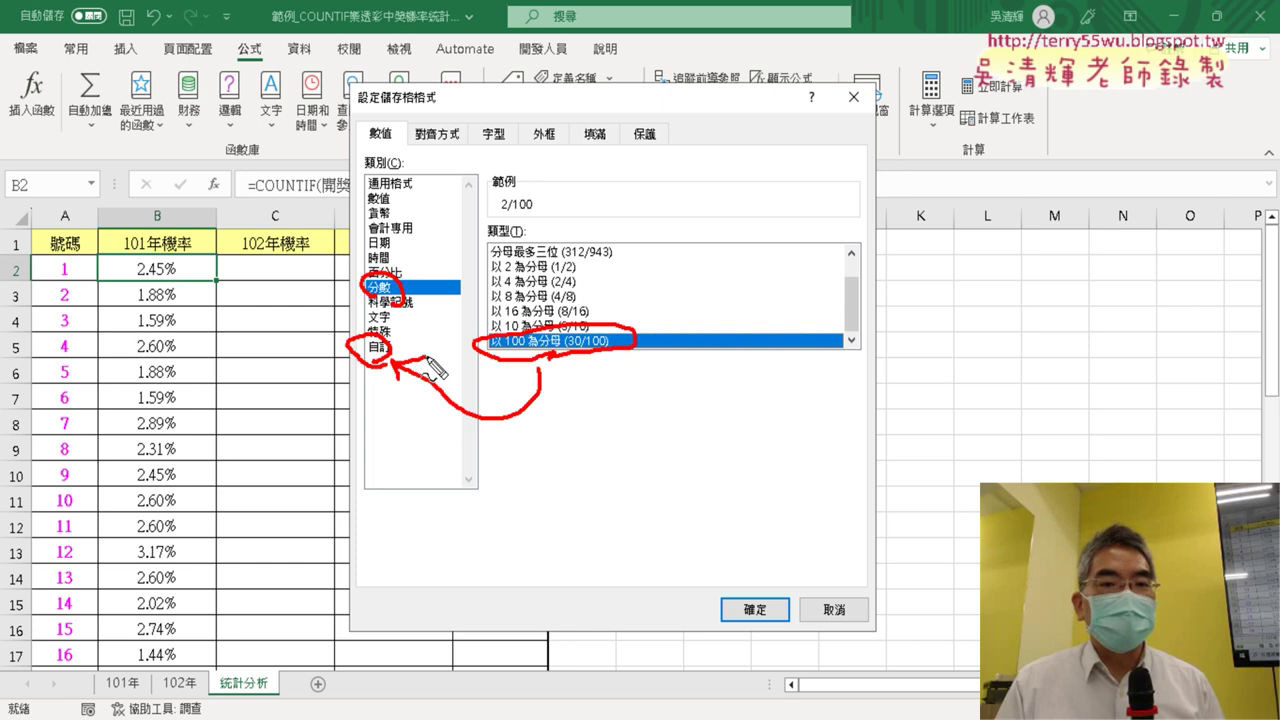
key(Escape)
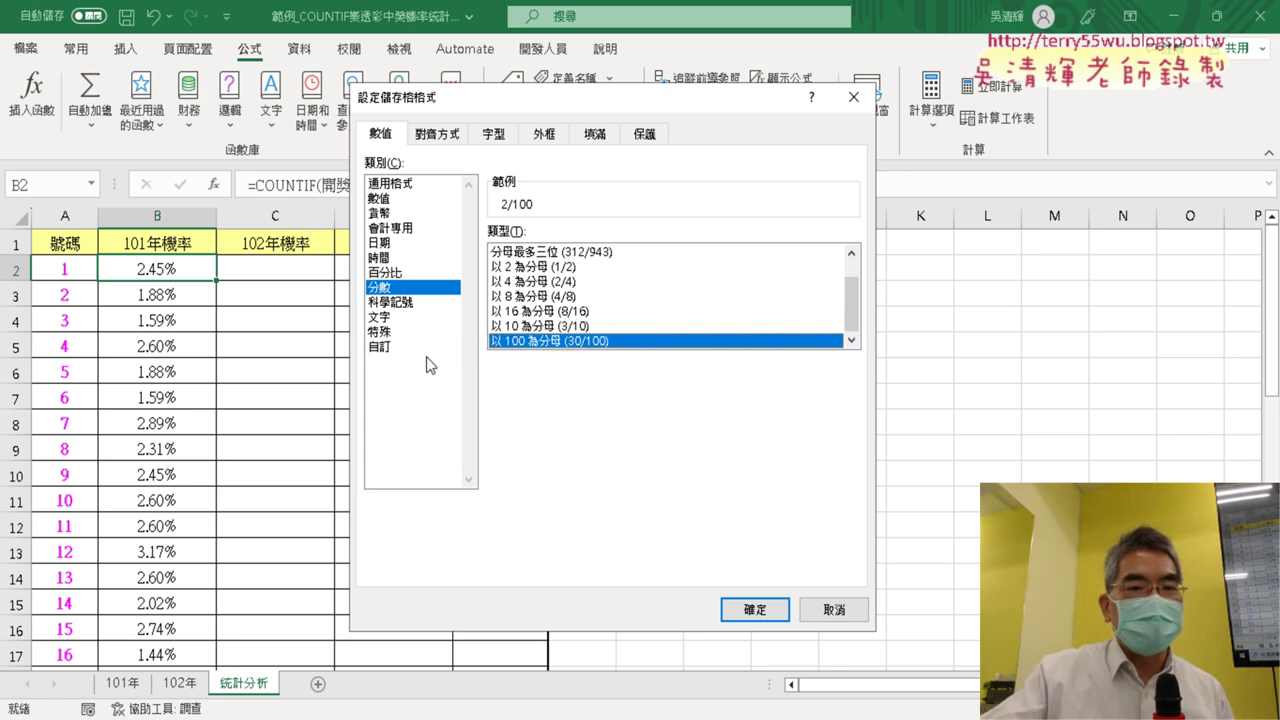
- Give B2 the custom format # ??/10000 and fill it down column B (245/10000, 188/10000)
click(380, 346)
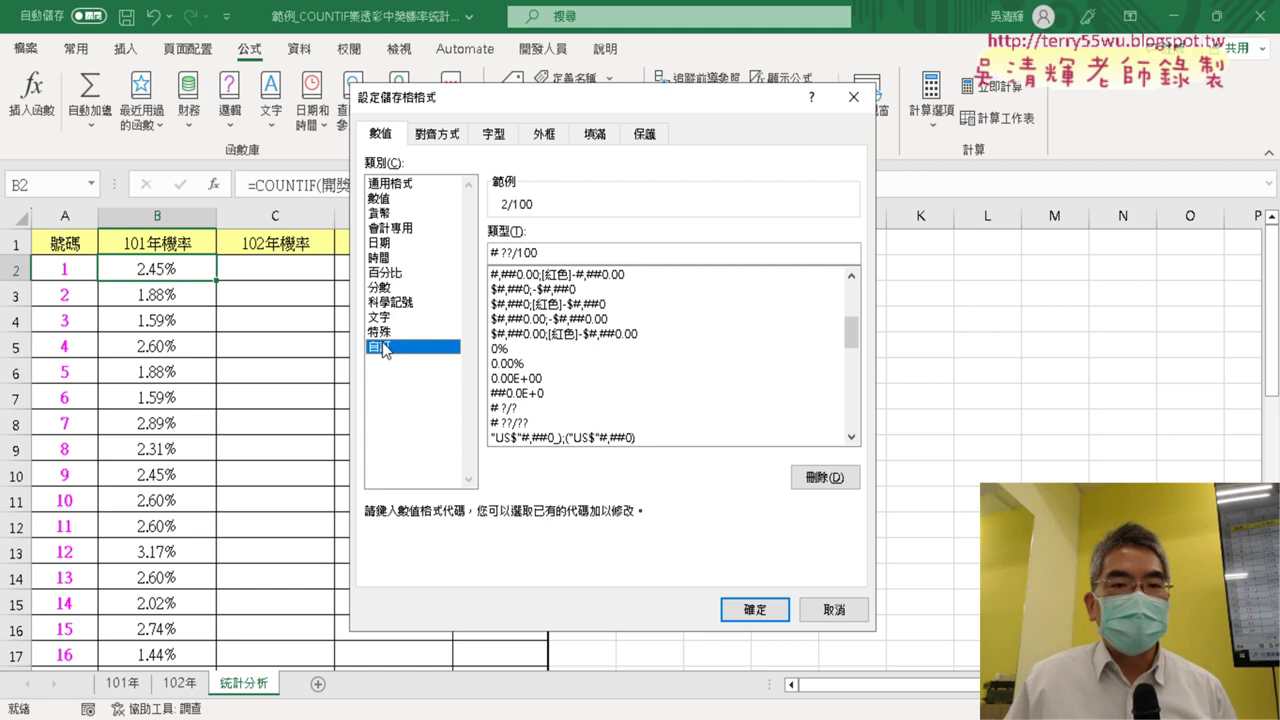
click(390, 288)
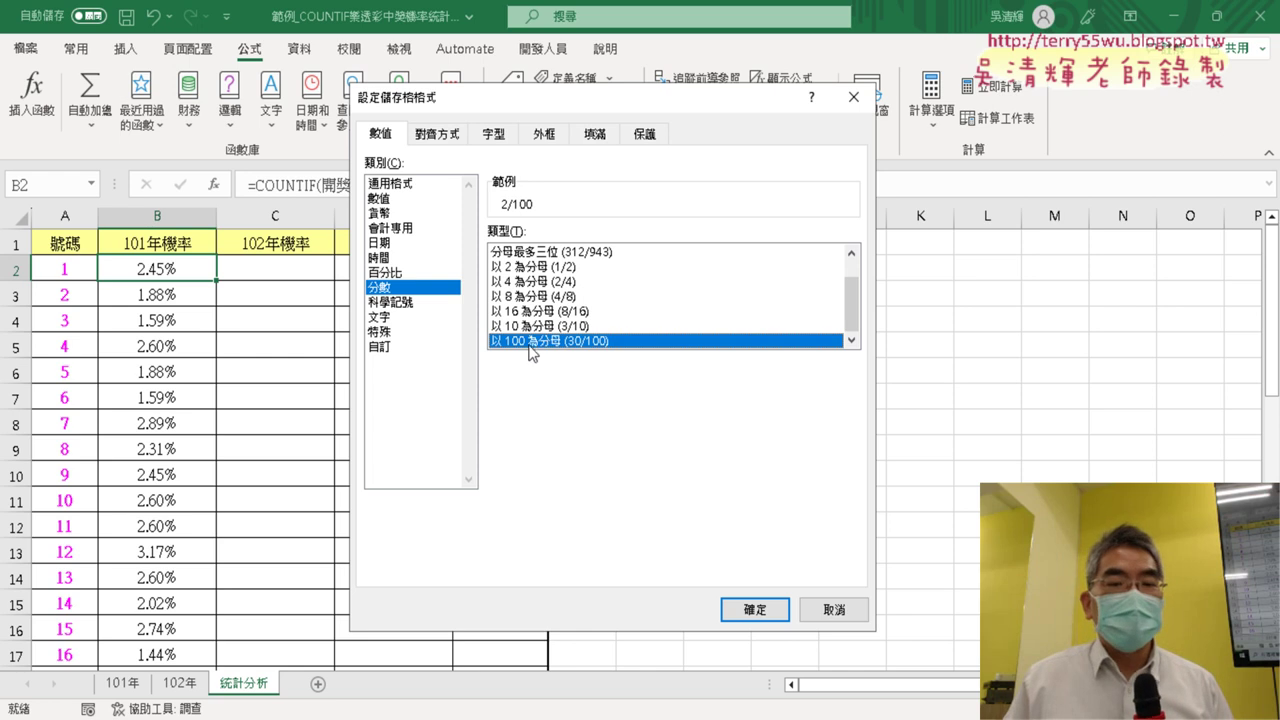
click(383, 349)
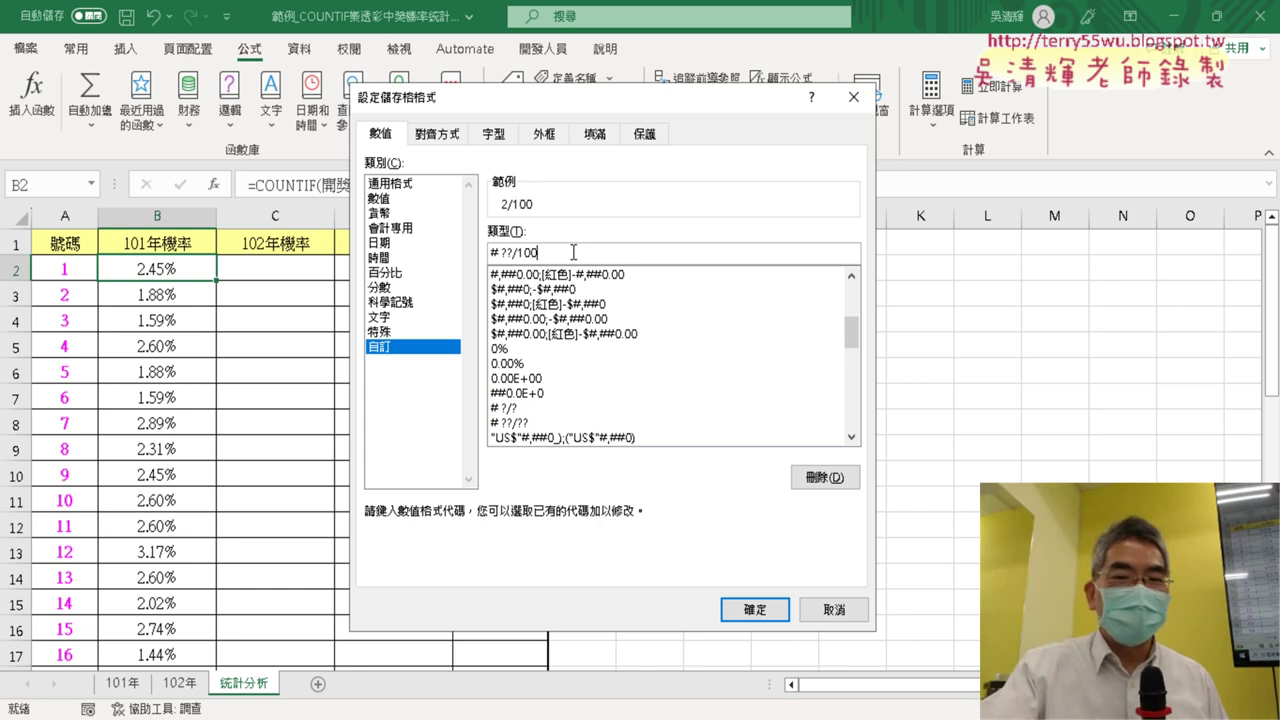
text(00)
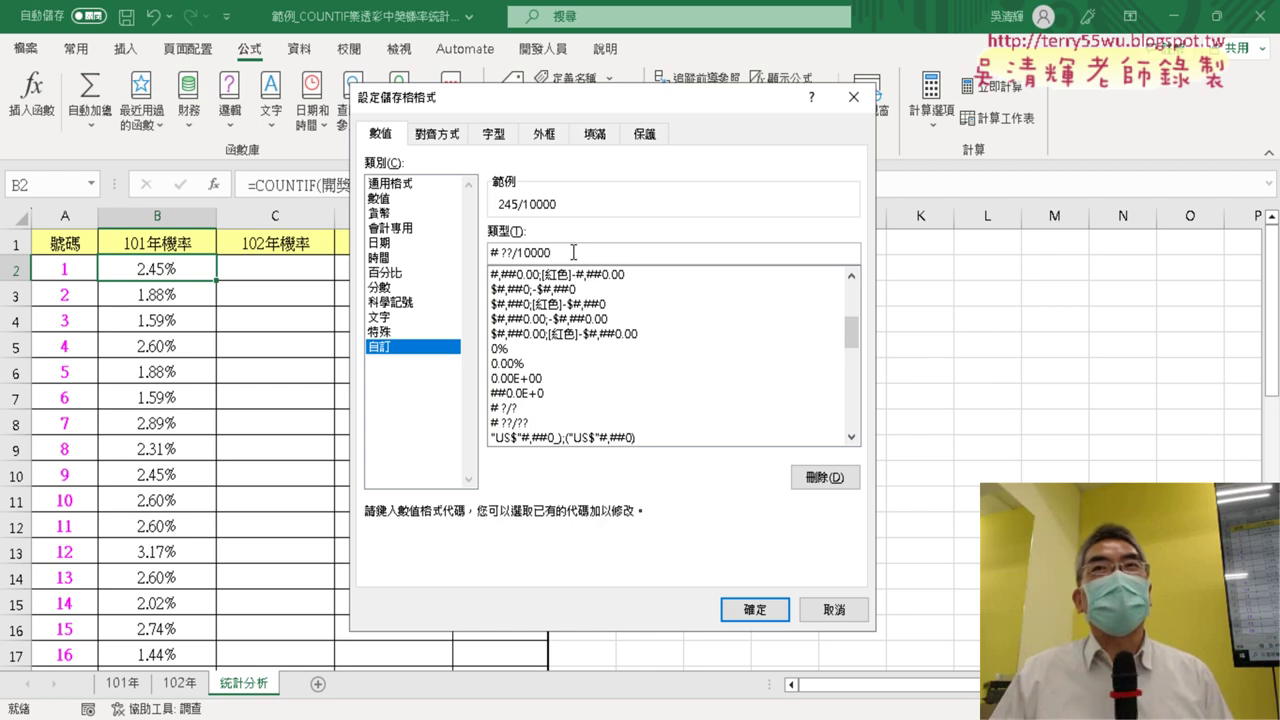
click(755, 609)
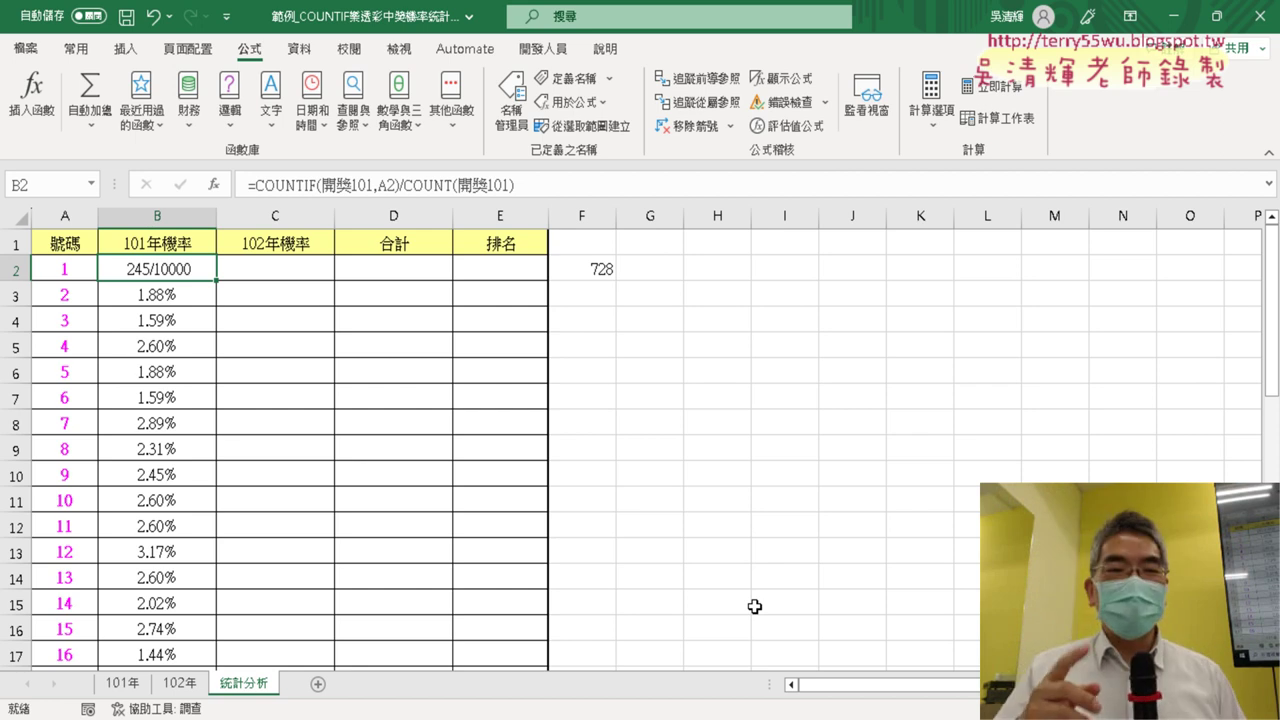
double_click(217, 279)
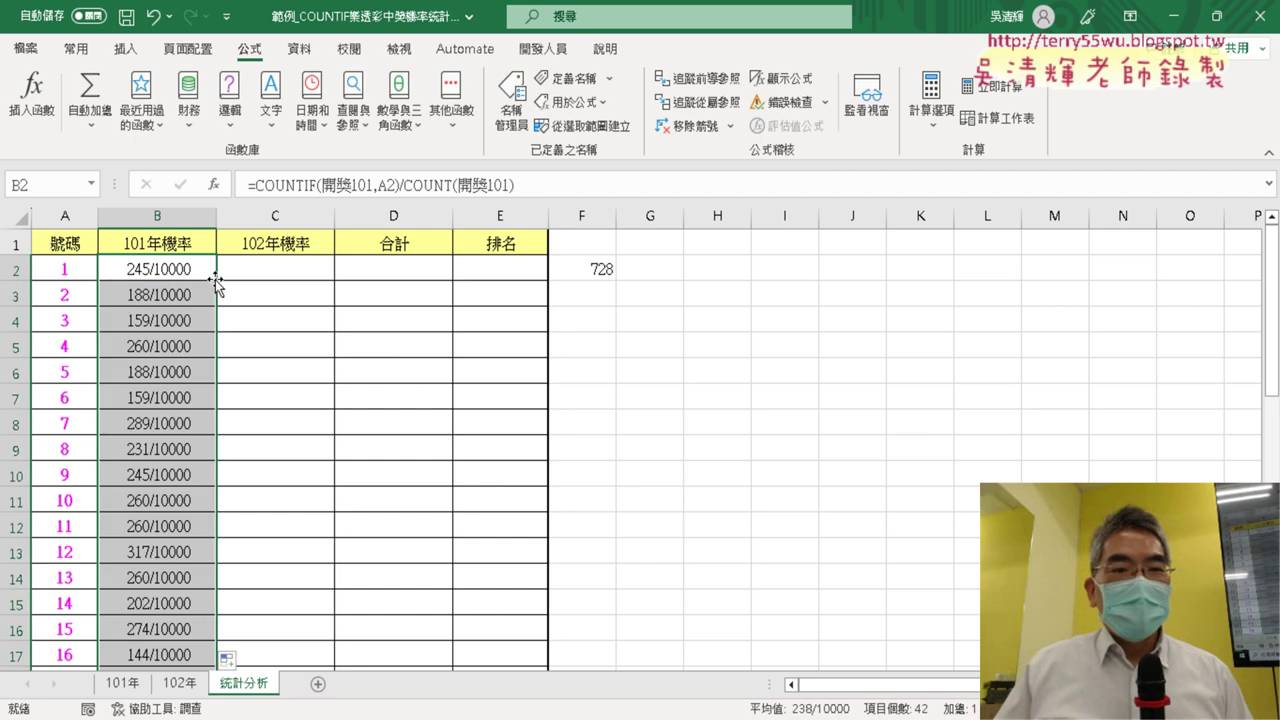
click(158, 272)
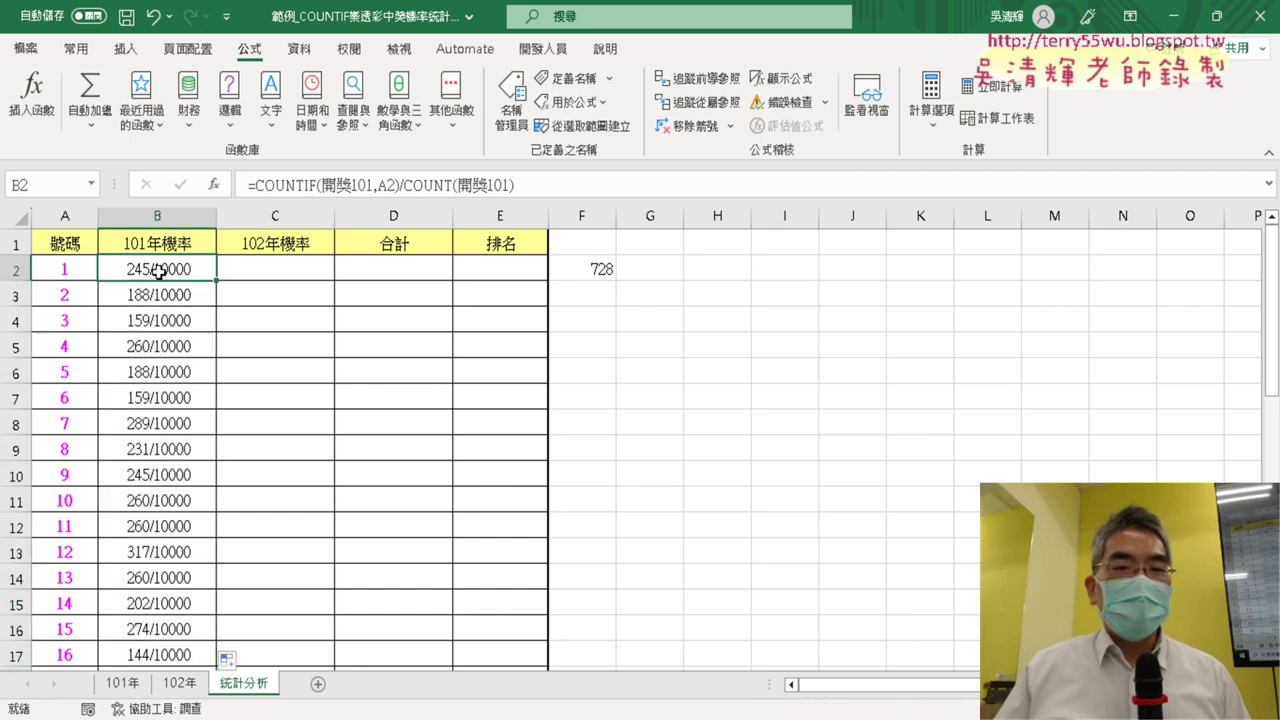
click(300, 272)
- Copy B2's COUNTIF formula text and paste it into C2
click(183, 267)
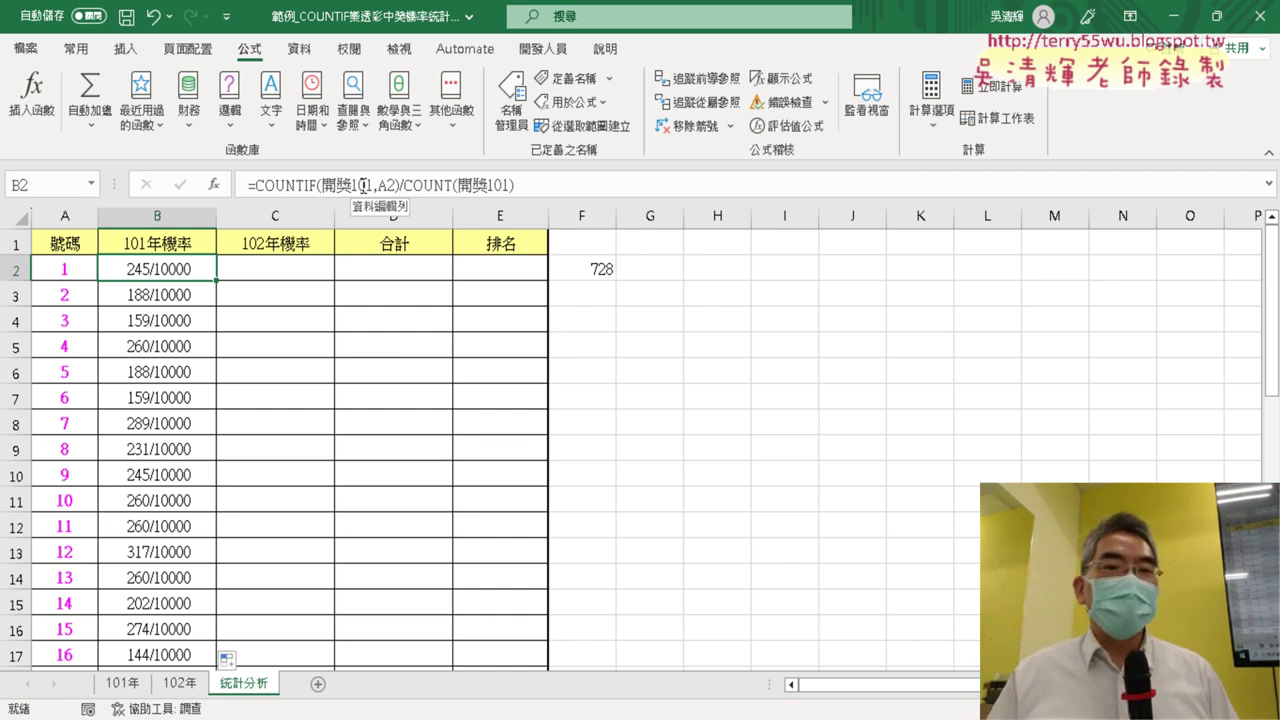
drag(246, 185, 514, 185)
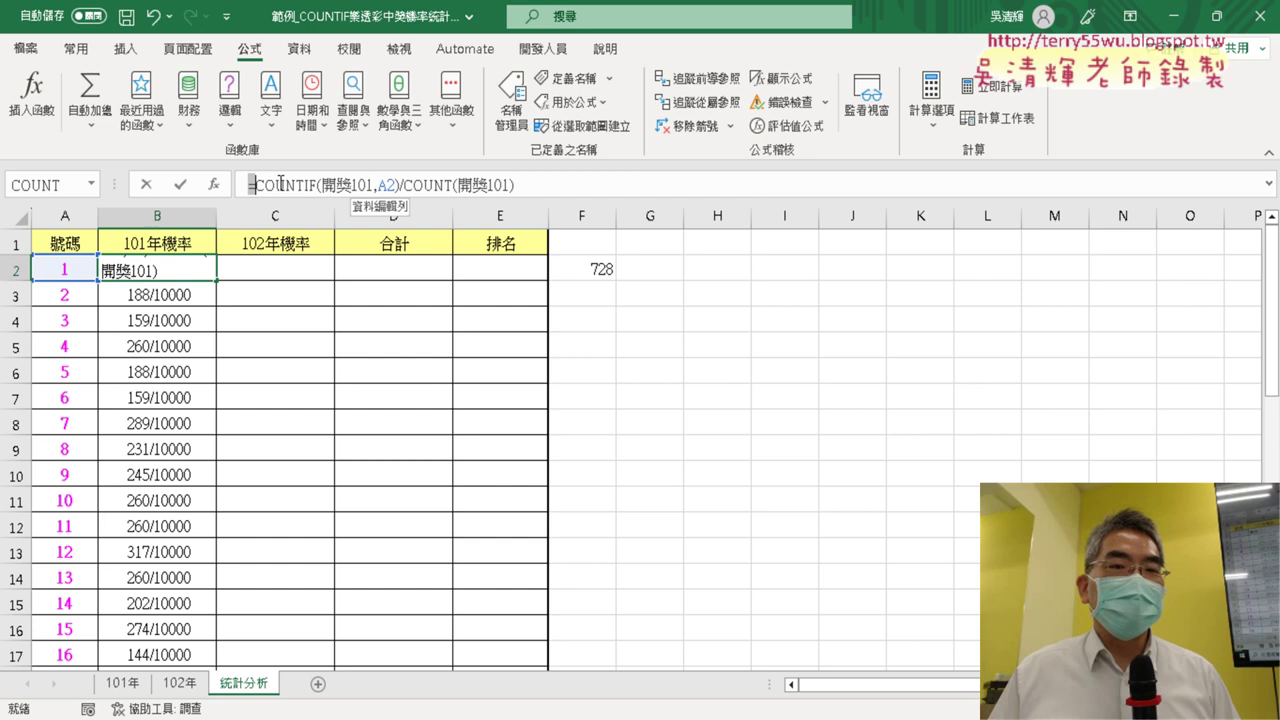
right_click(476, 190)
click(536, 234)
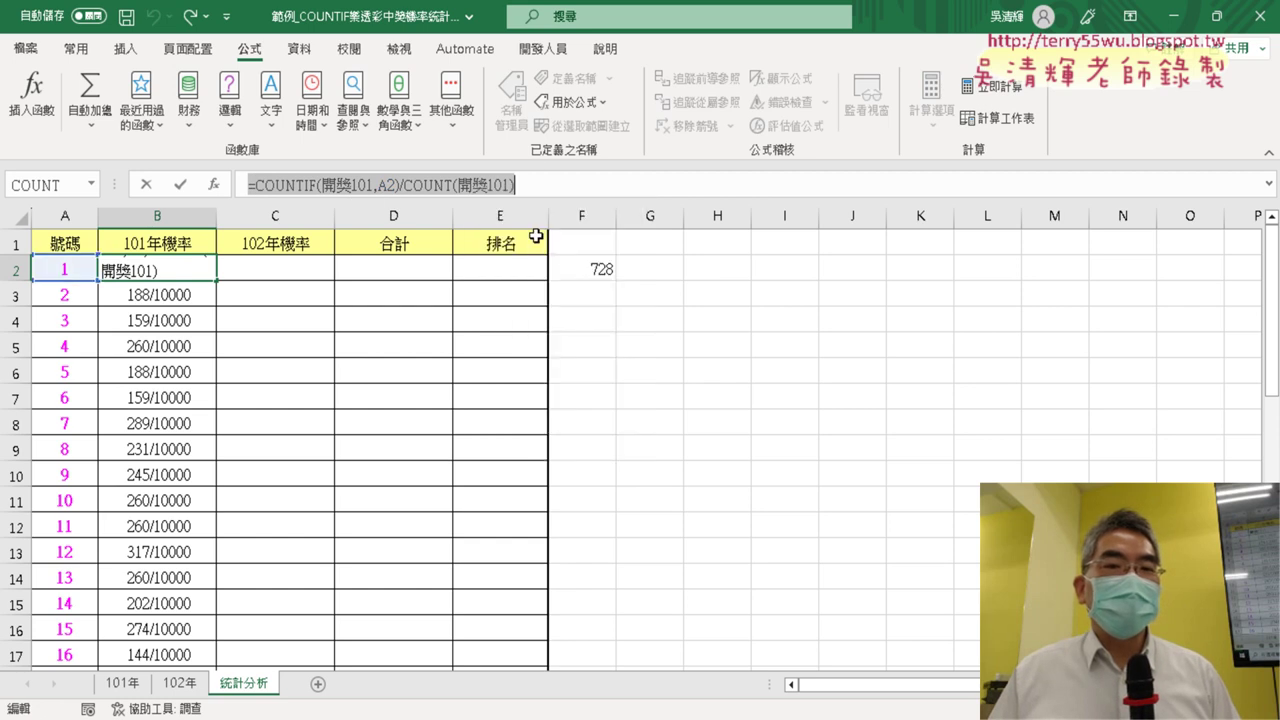
click(145, 185)
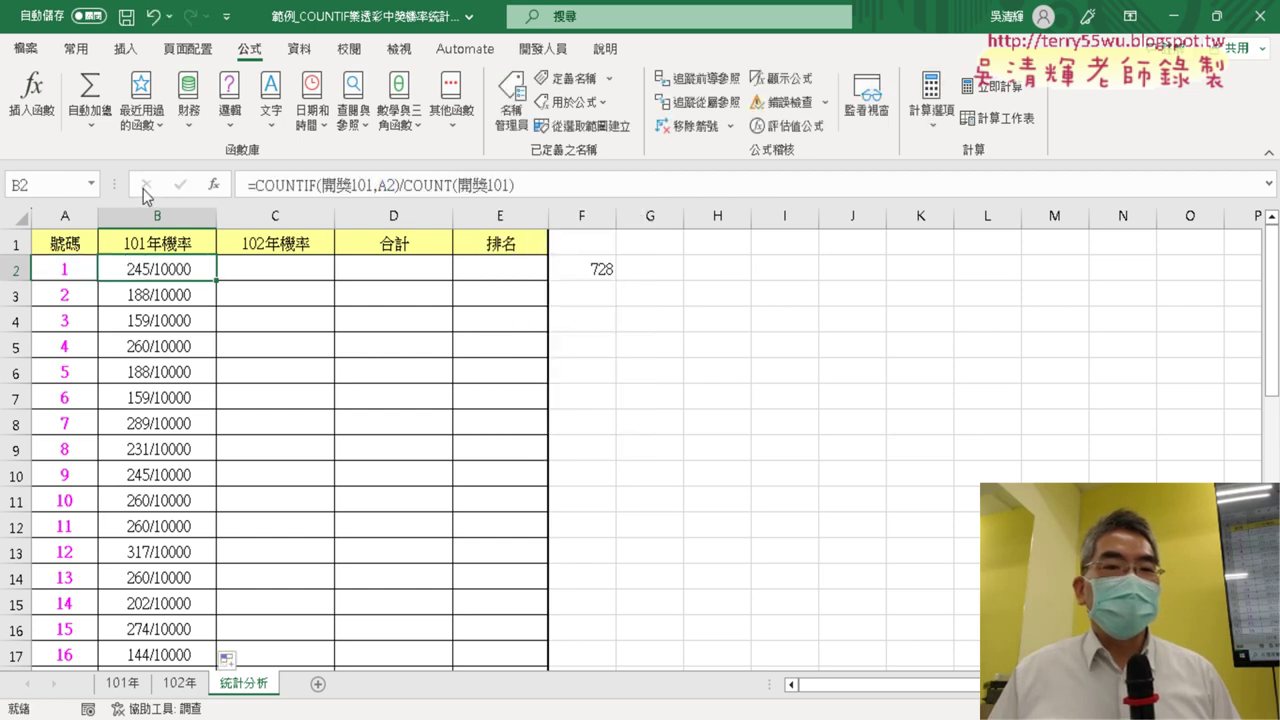
click(265, 270)
right_click(272, 182)
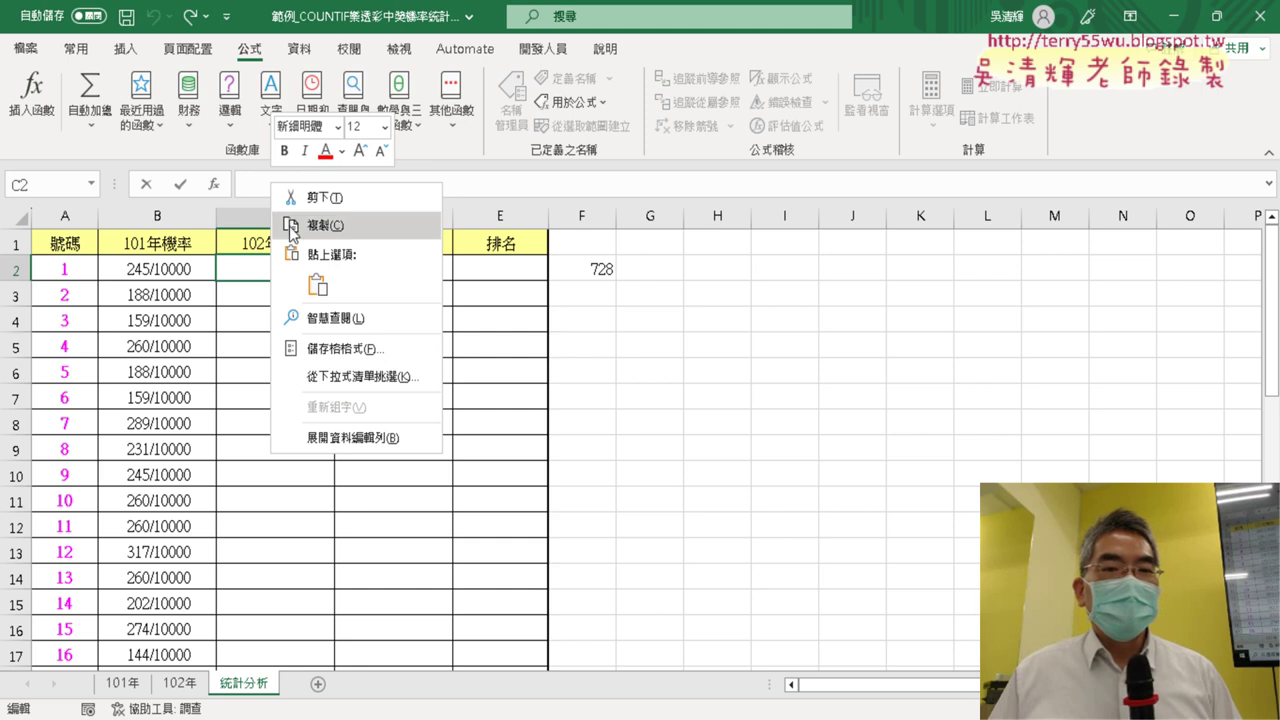
click(318, 286)
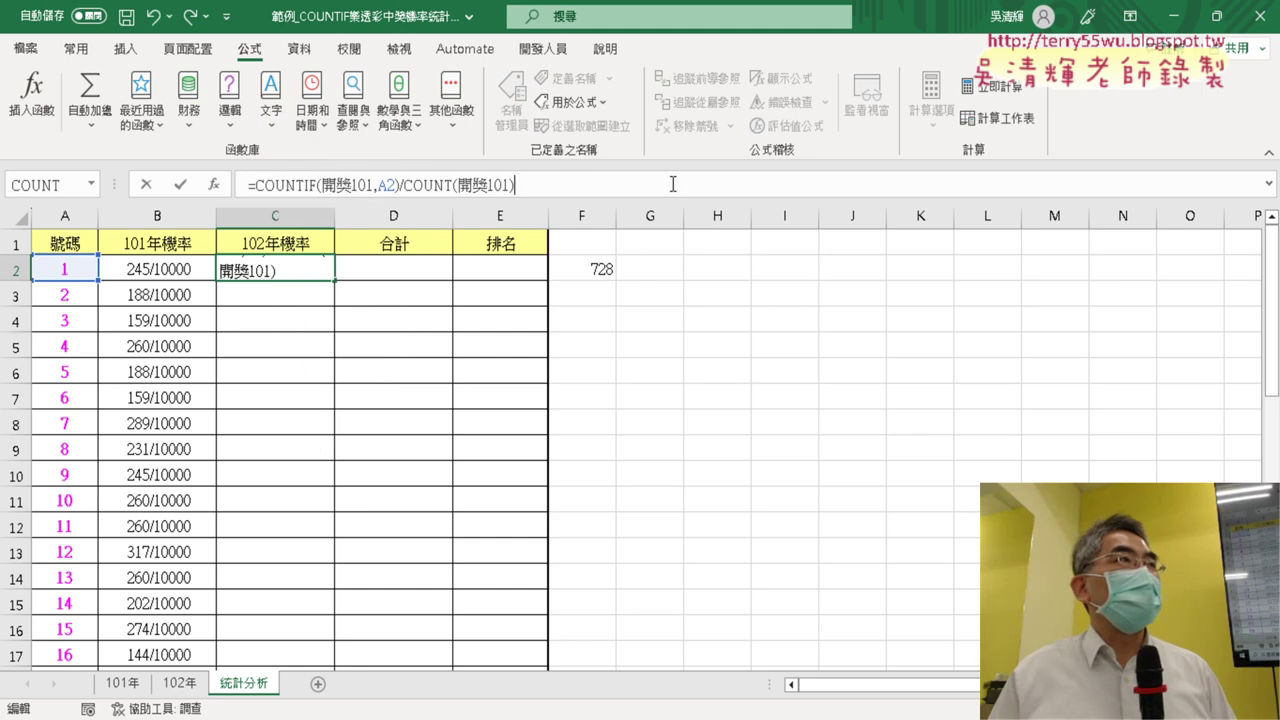
- Change both range names to 開獎102 so C2 shows 0.020604396
click(369, 185)
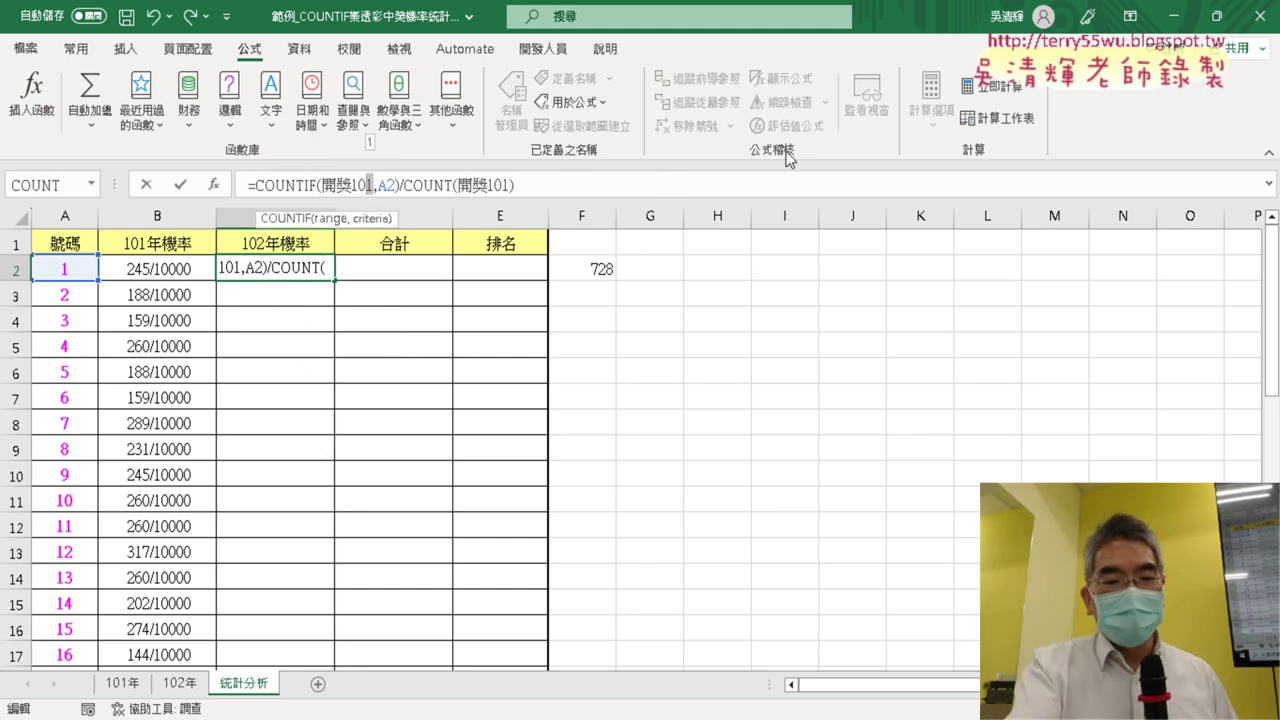
text(2)
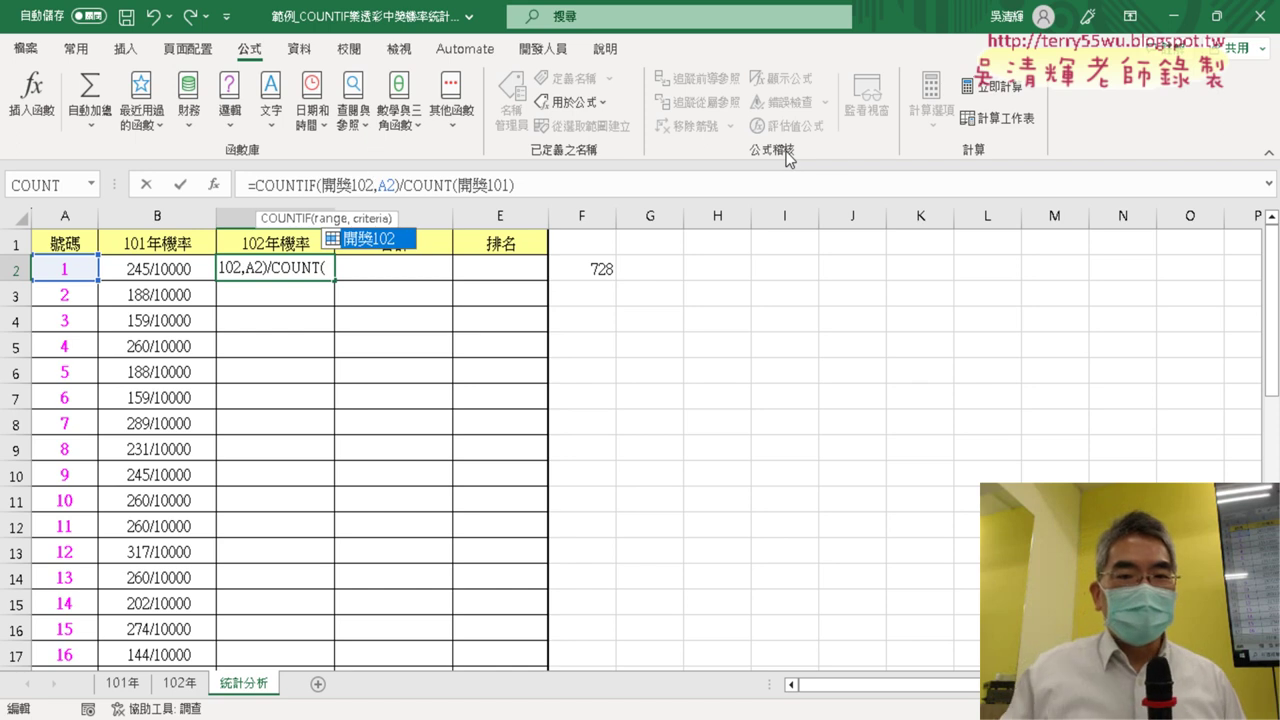
click(510, 186)
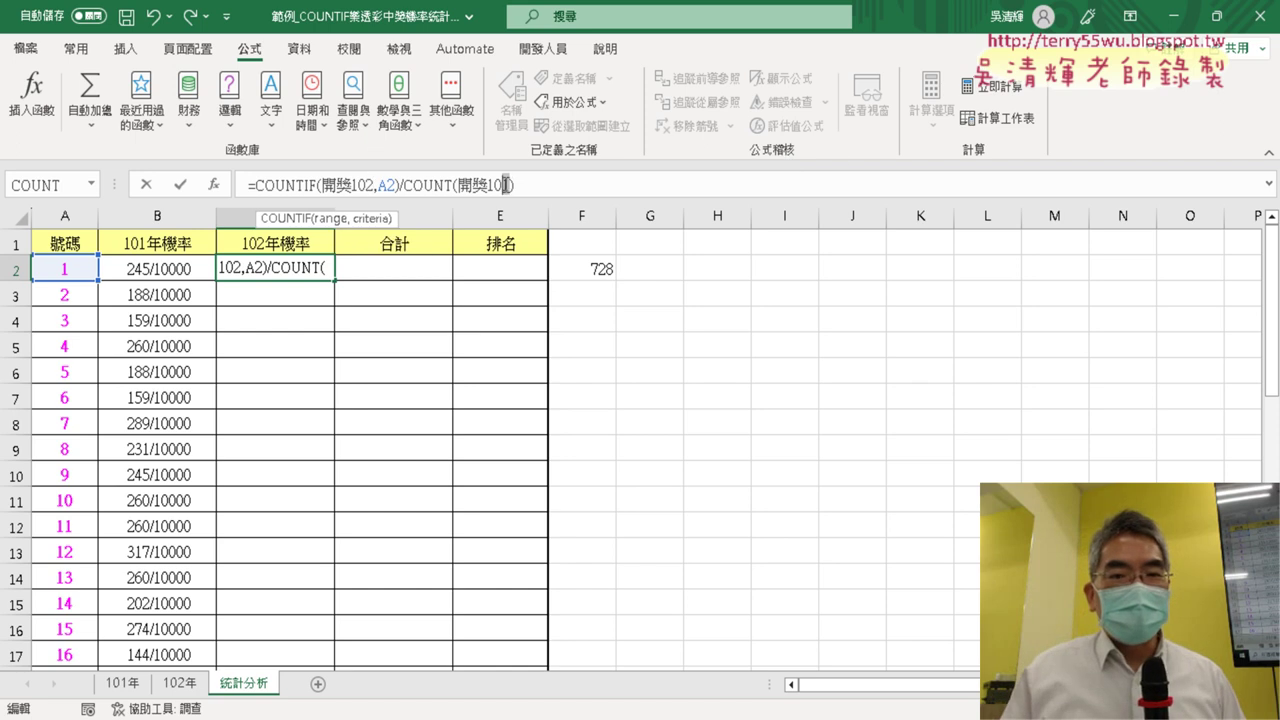
key(BackSpace)
text(2)
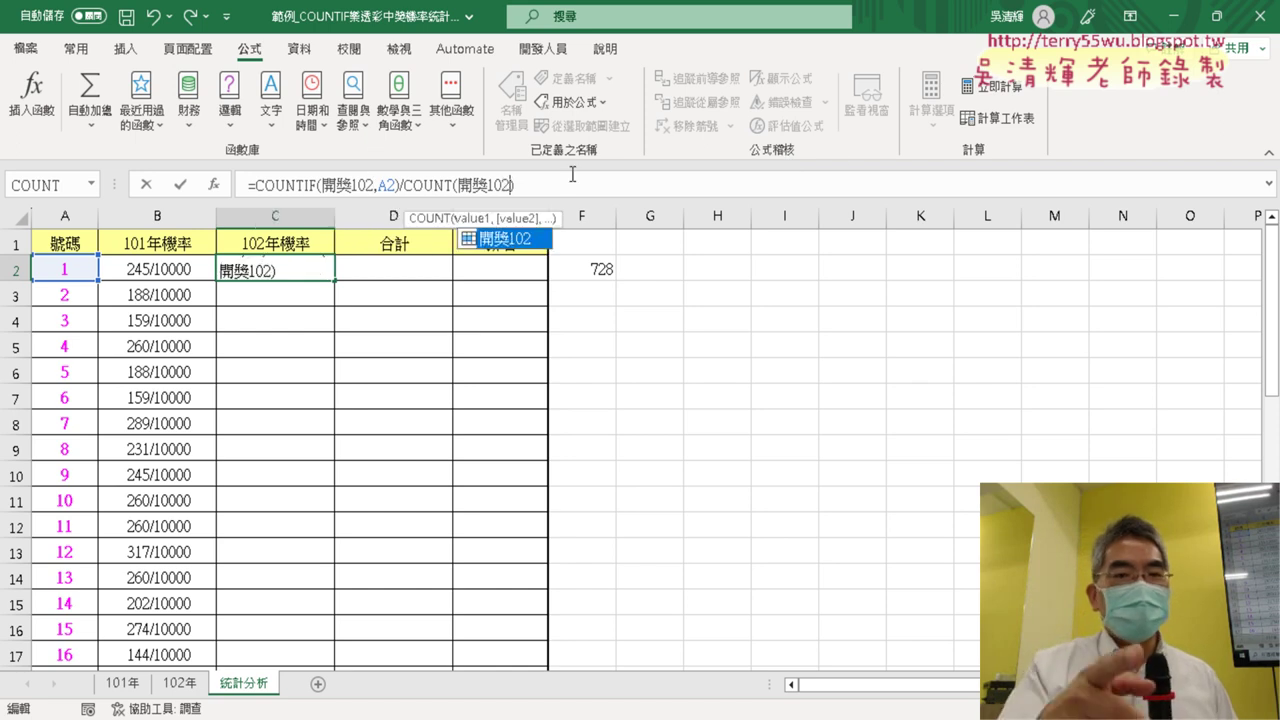
click(180, 186)
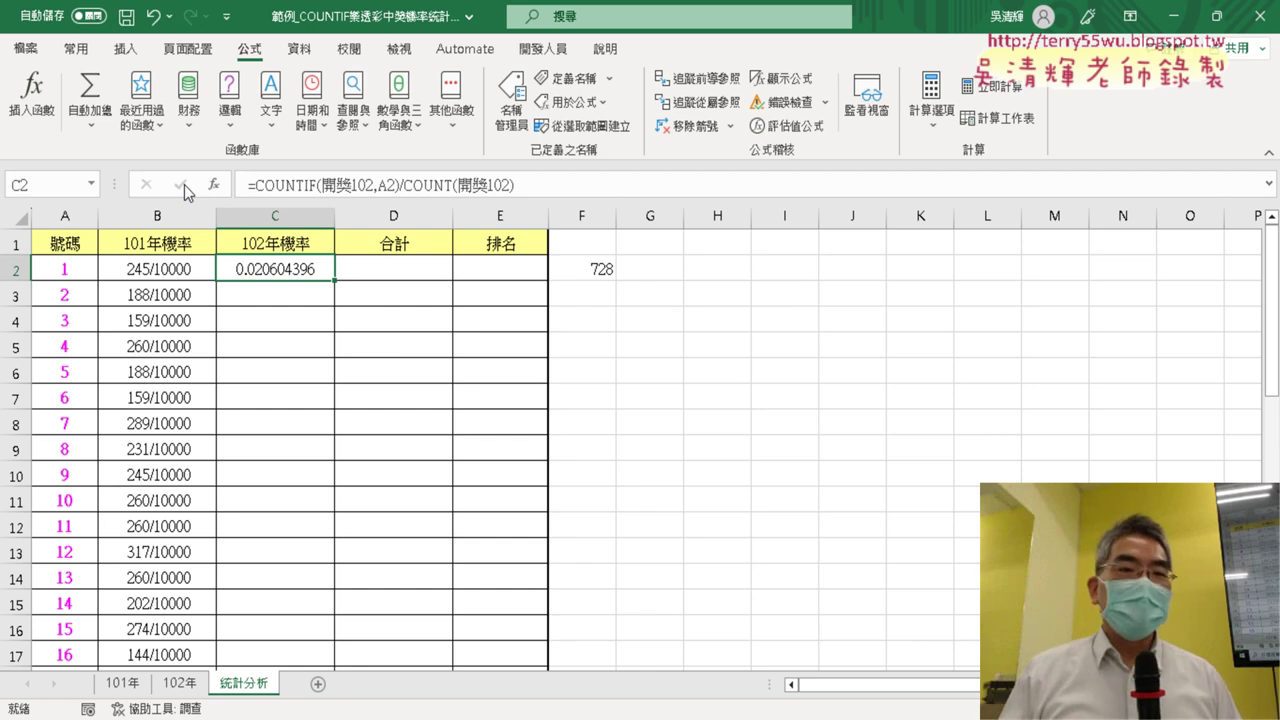
- Try painting B2's format onto C2, undo it, and copy C2's formula down to C3:C4
click(156, 265)
click(262, 276)
click(175, 269)
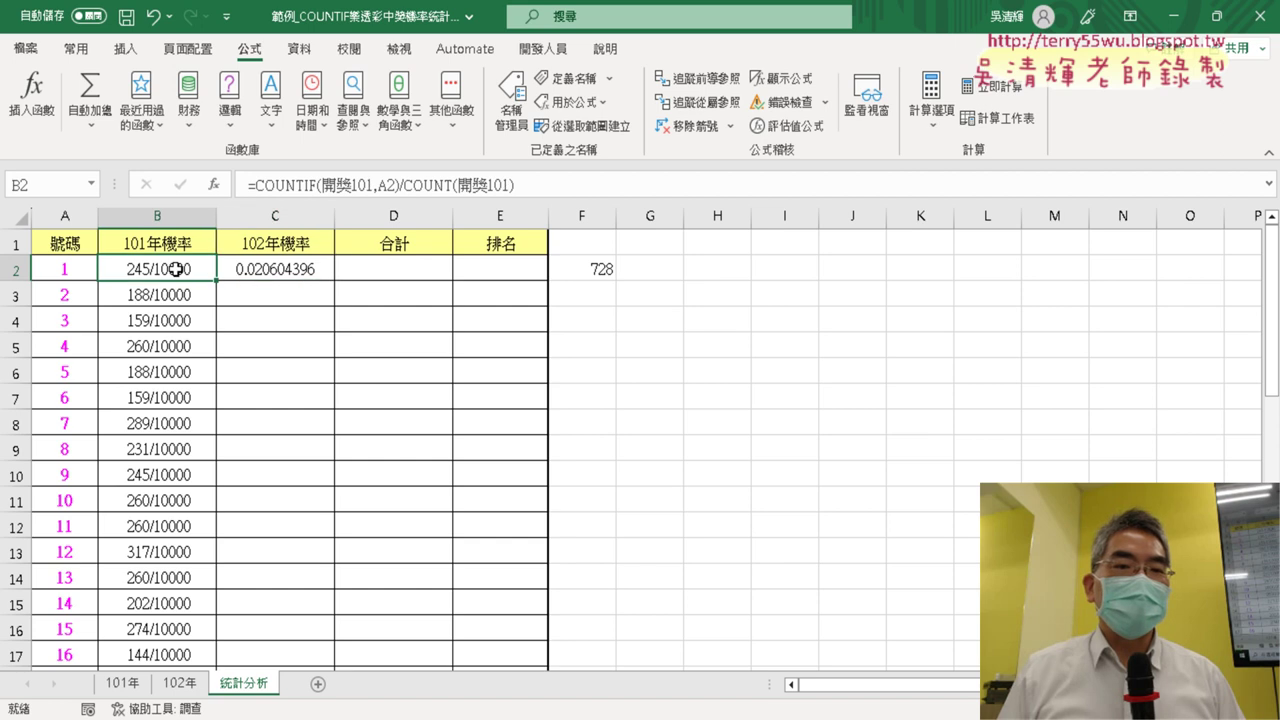
click(76, 50)
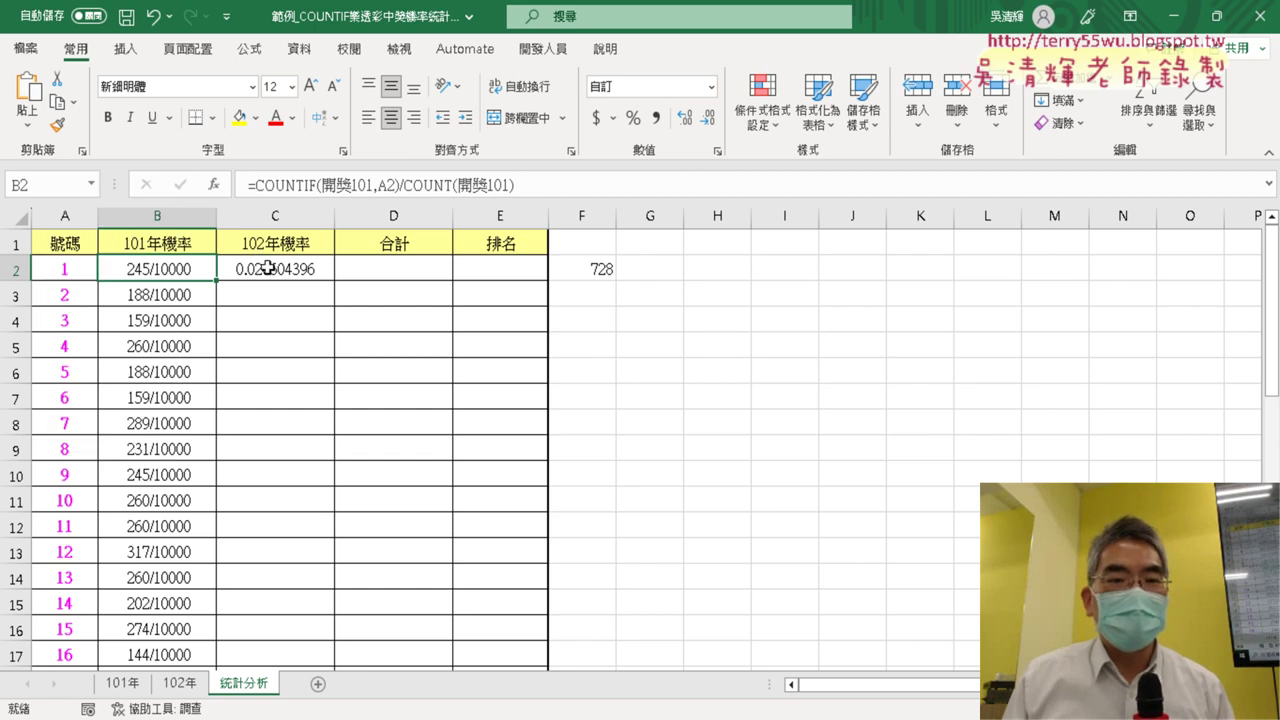
click(57, 124)
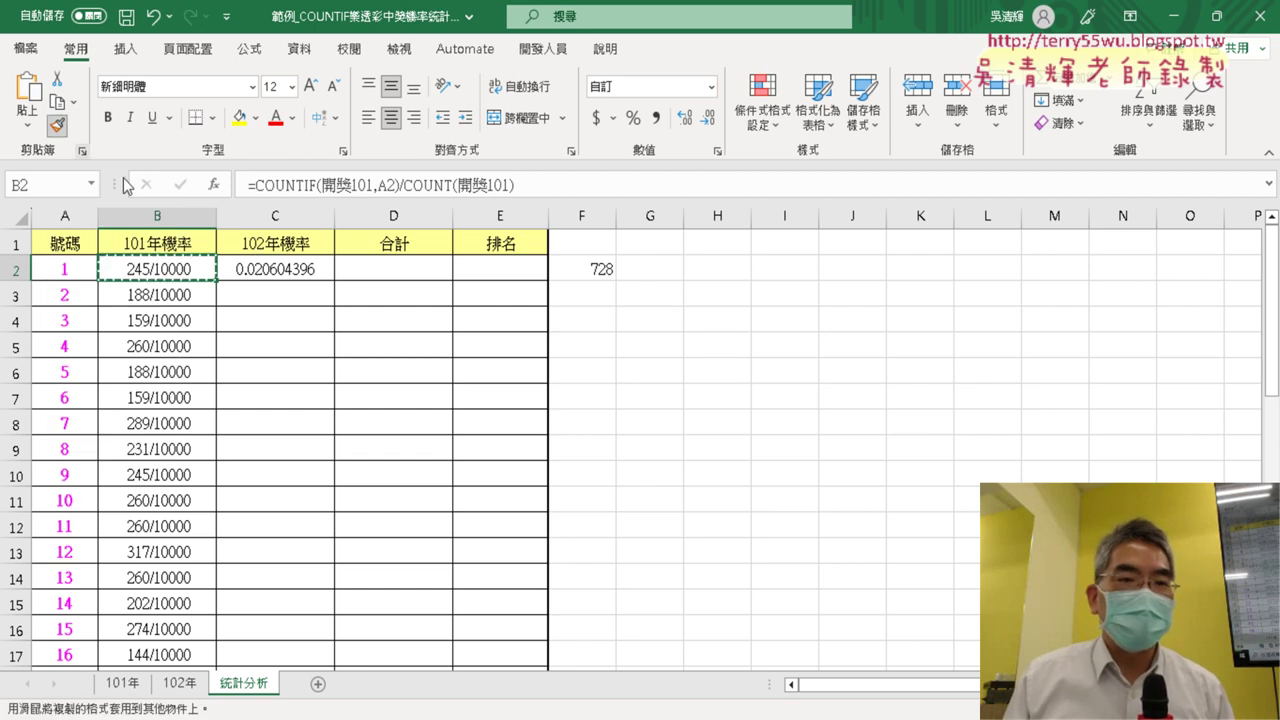
click(275, 265)
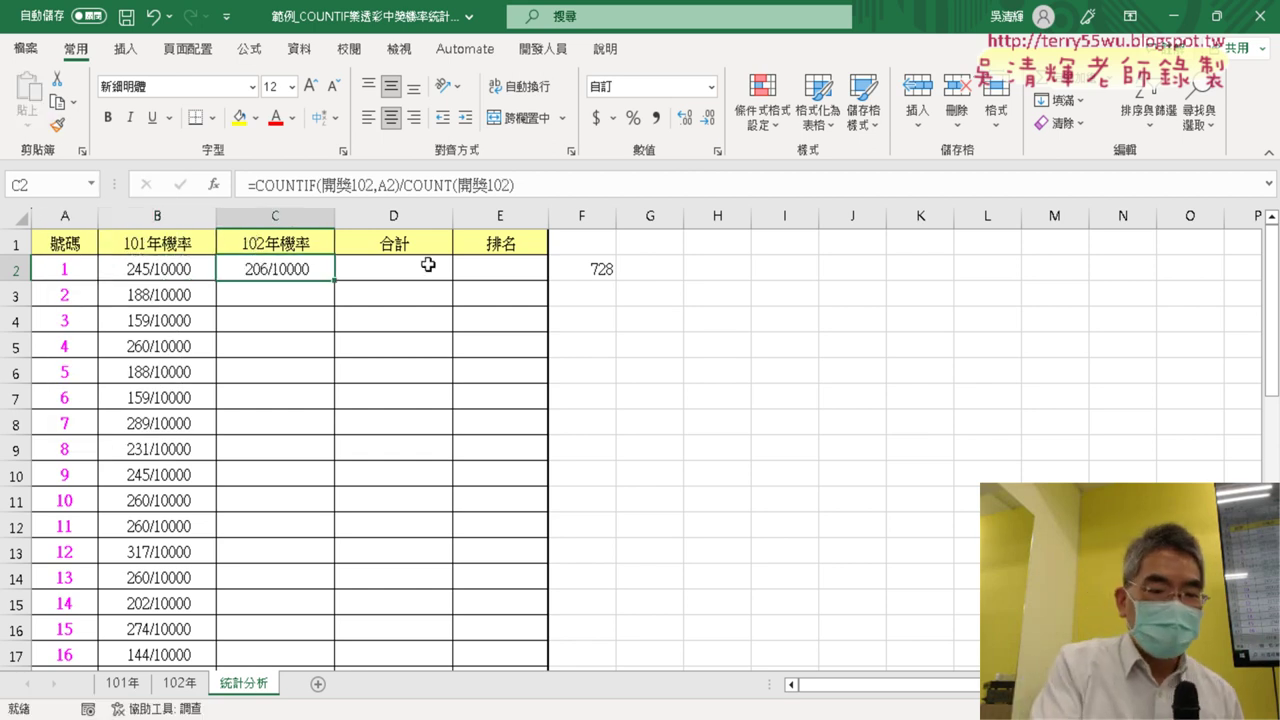
key(ctrl+z)
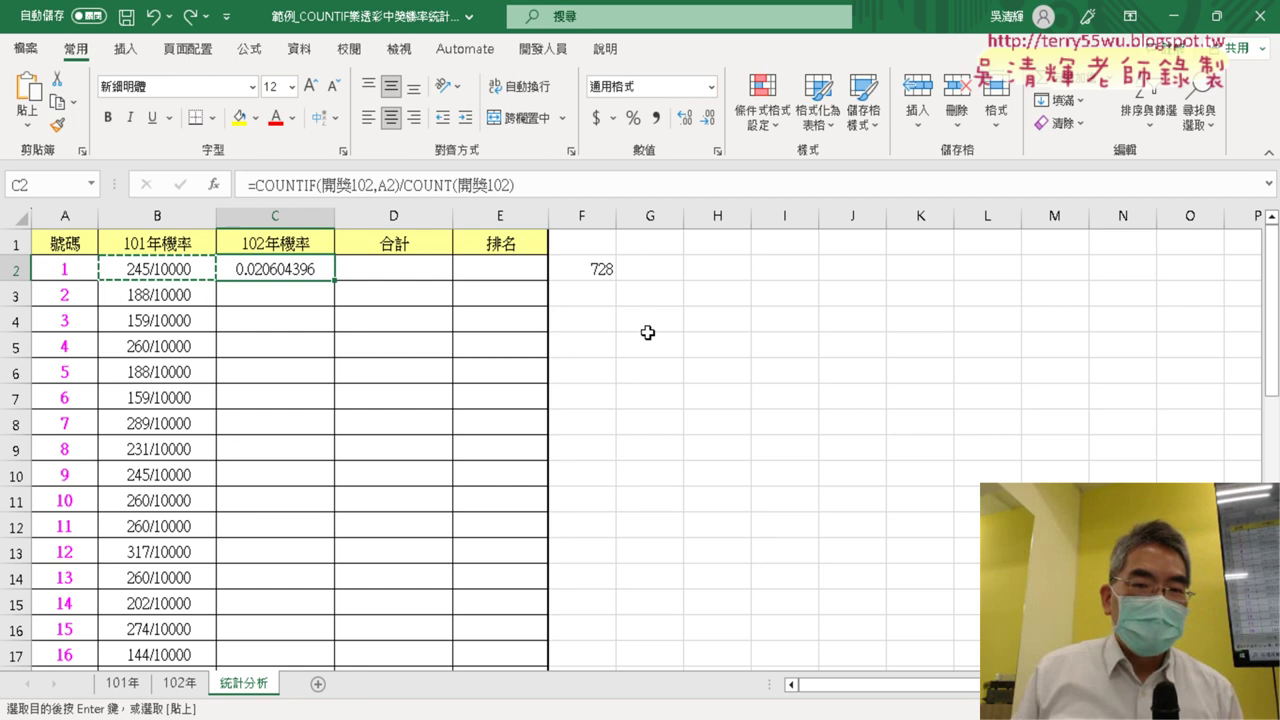
drag(340, 283, 338, 328)
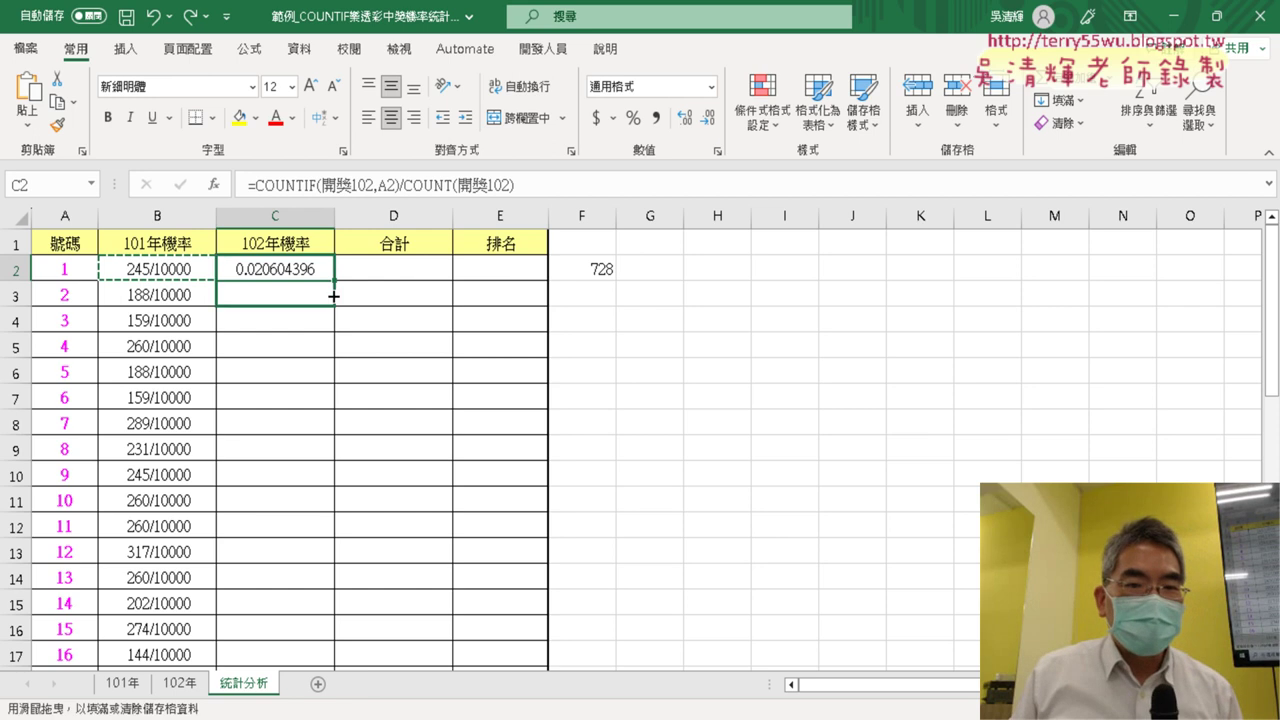
click(480, 323)
- Paint B2's over-10000 fraction format onto C2, C3 and C4 (206/10000, 234/10000, 261/10000)
click(191, 264)
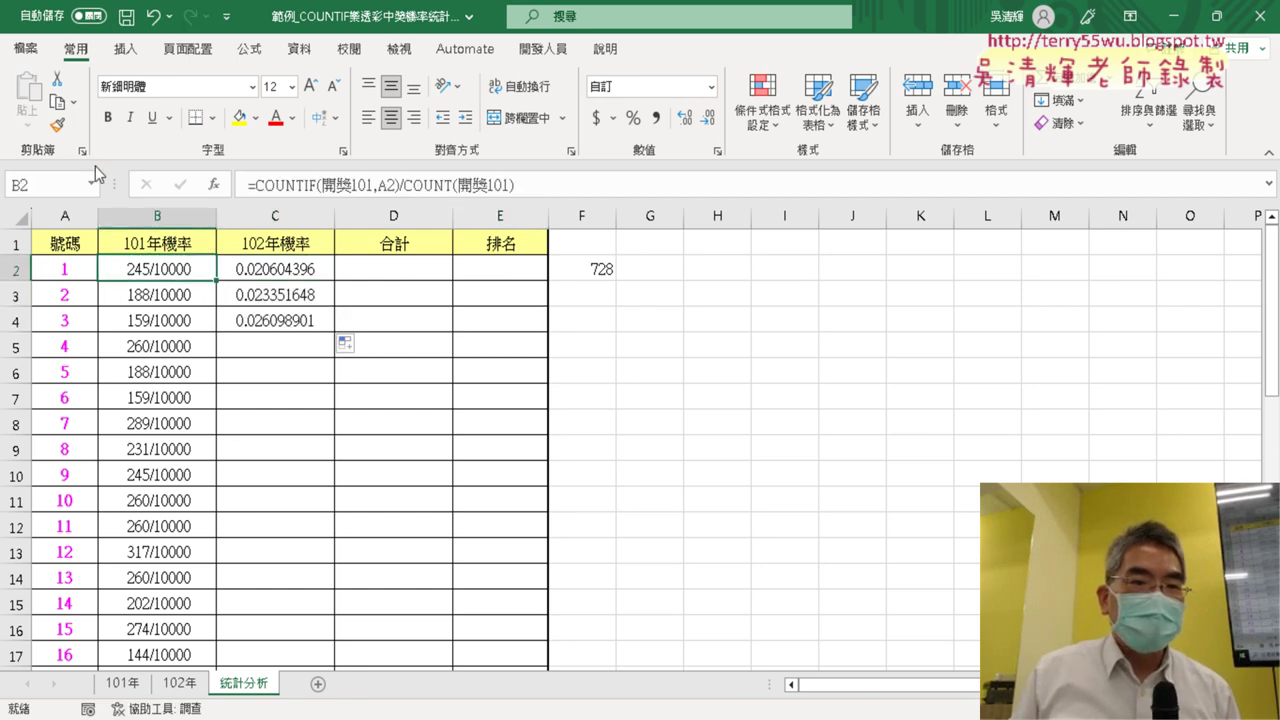
click(57, 124)
click(297, 266)
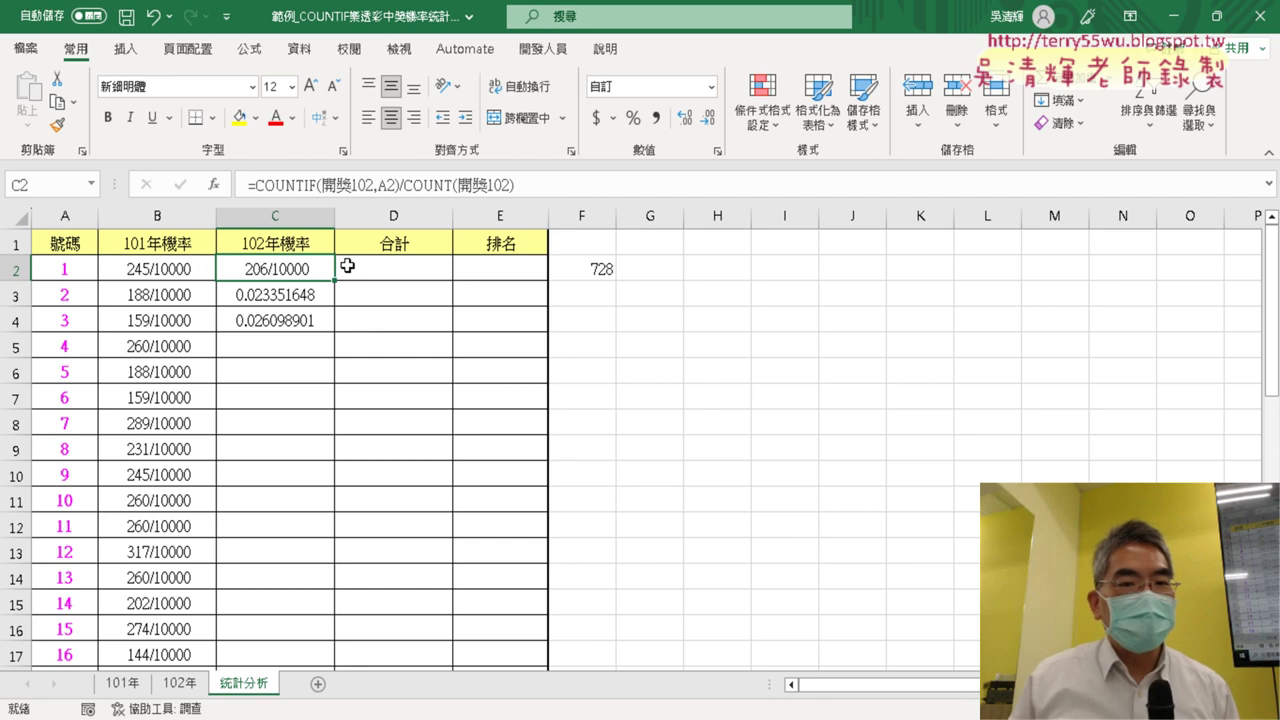
key(ctrl+z)
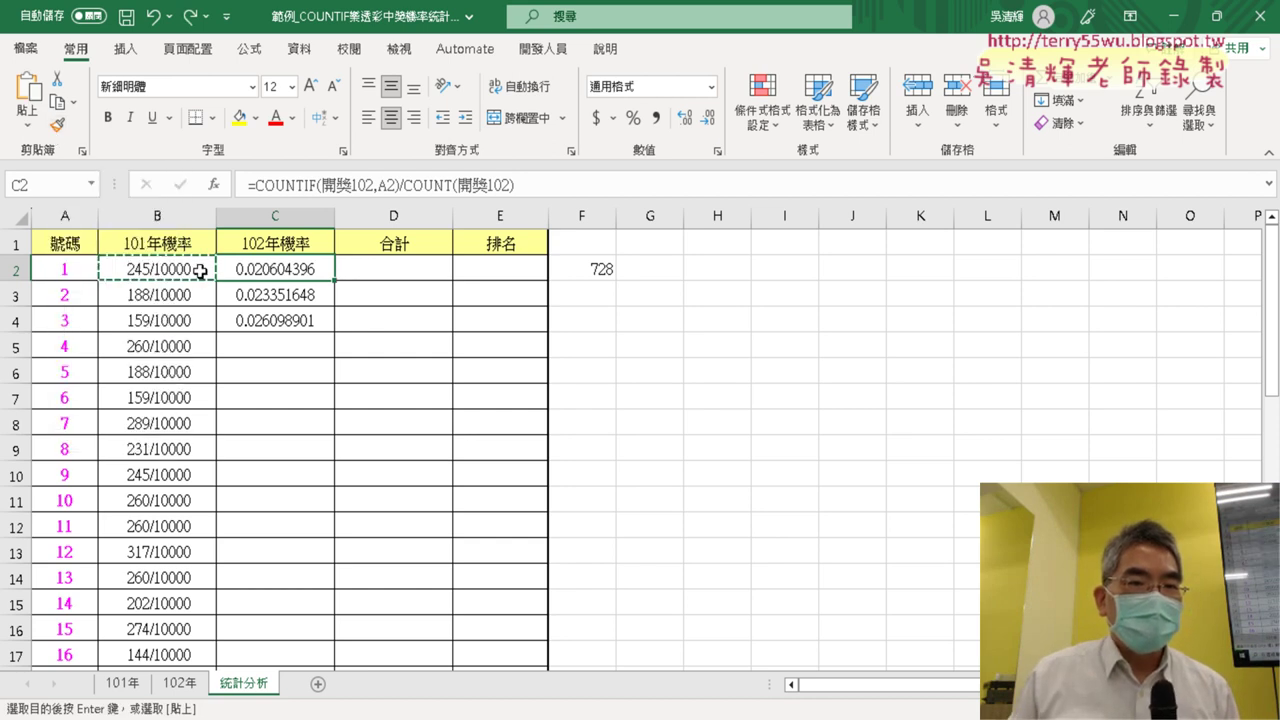
click(168, 270)
click(58, 126)
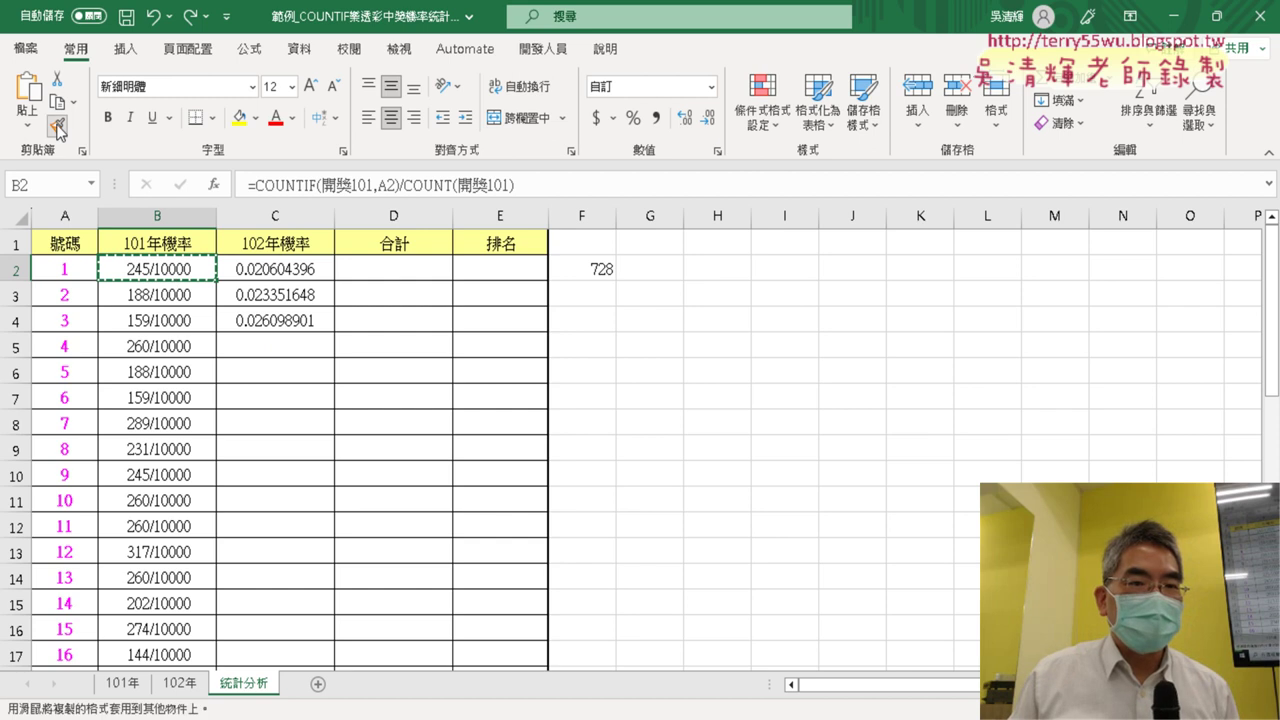
click(298, 269)
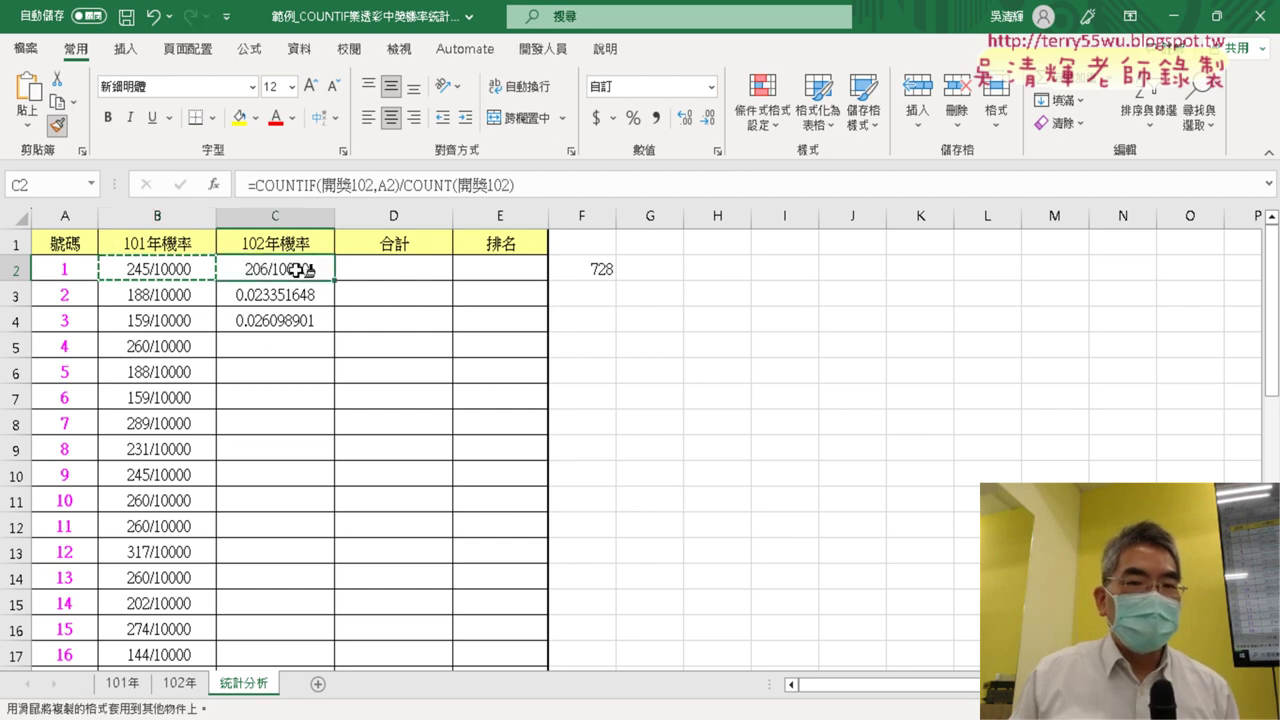
click(297, 294)
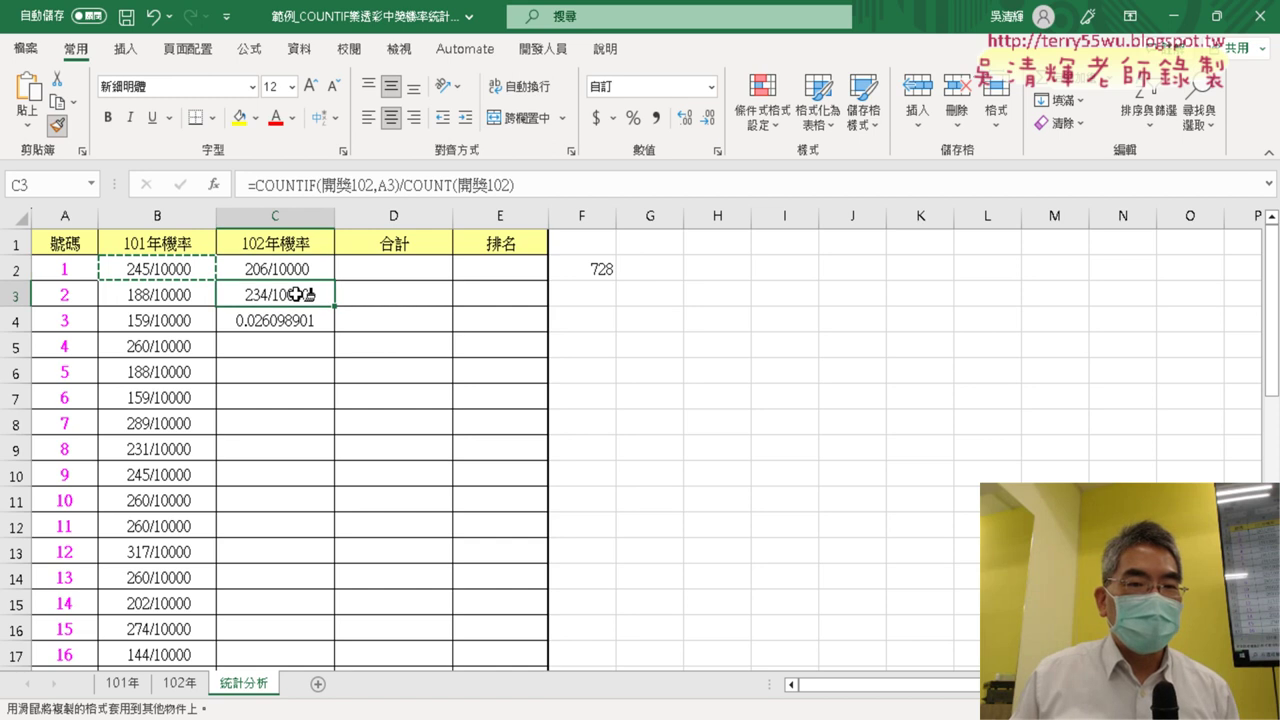
click(298, 320)
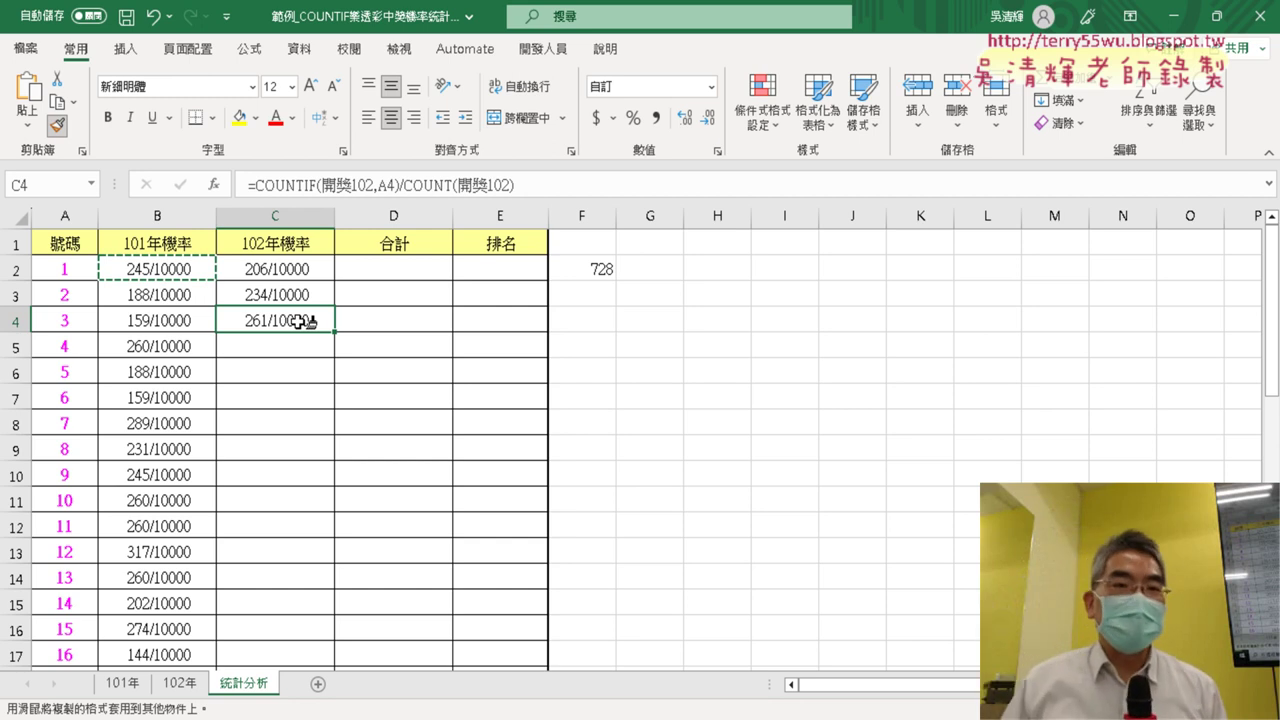
click(58, 127)
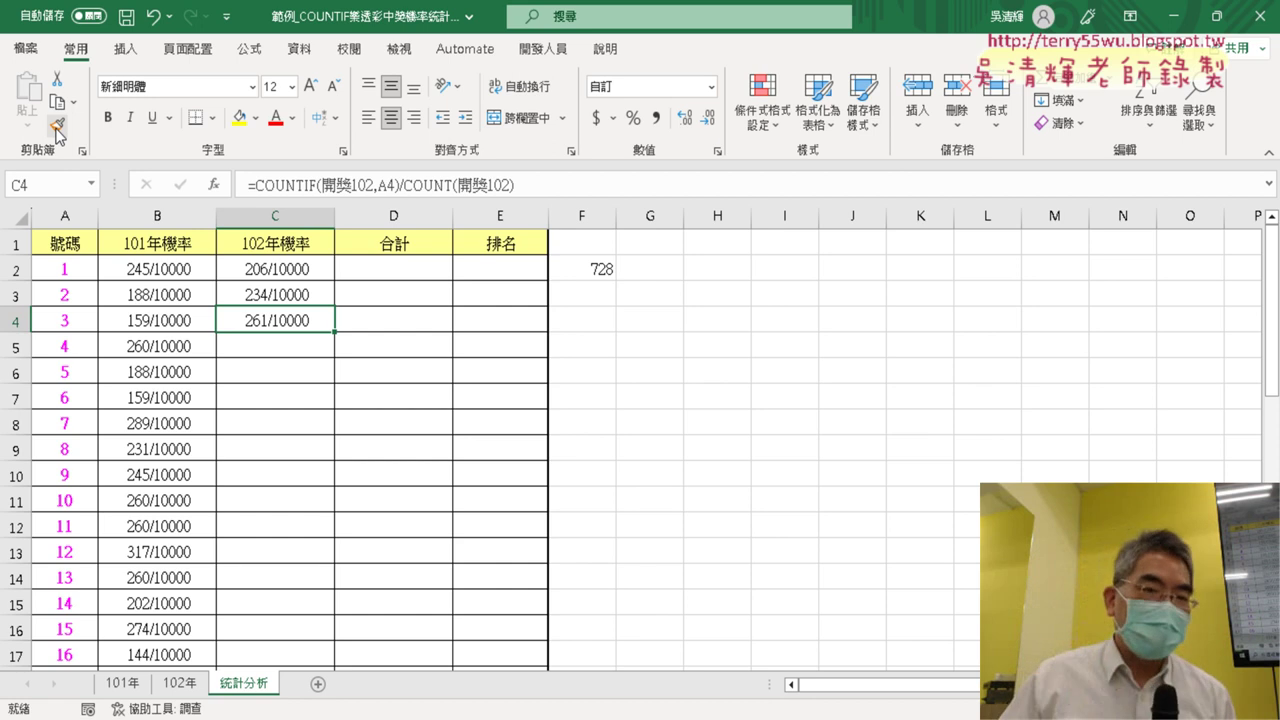
- Fill the 102年機率 formula down to row 17, e.g. 110/10000 for number 8
double_click(336, 334)
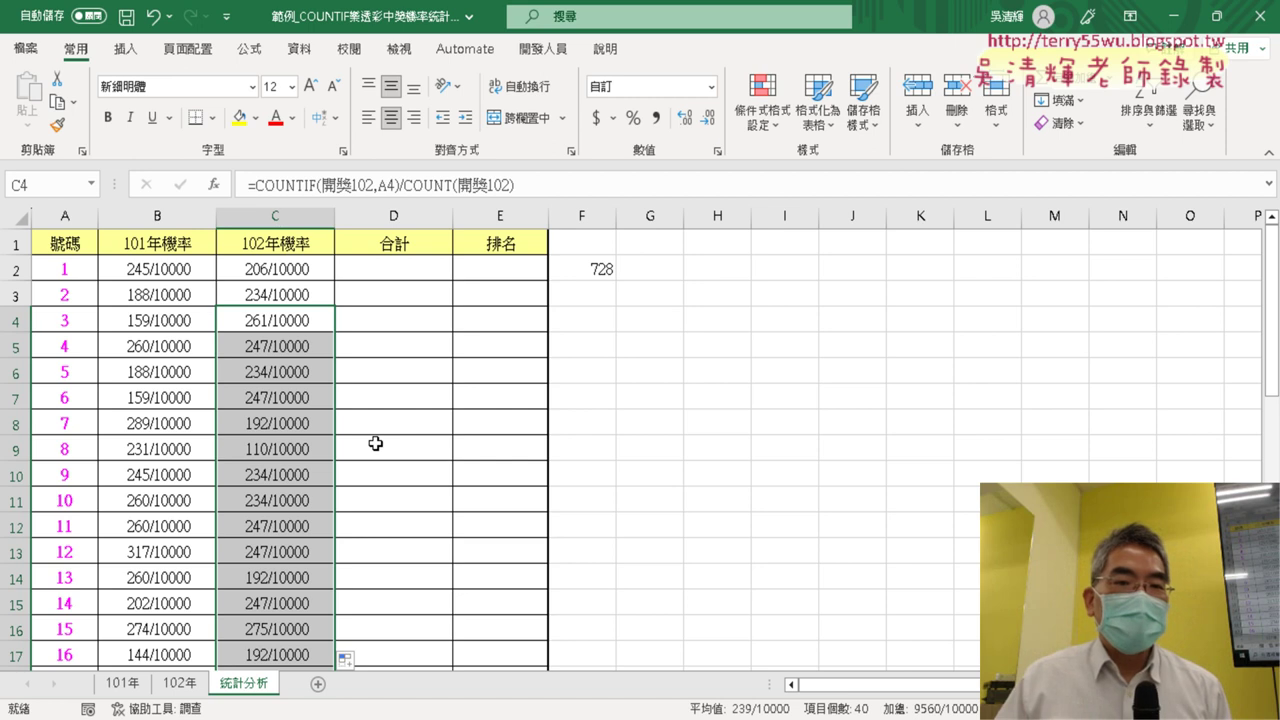
drag(152, 210, 269, 208)
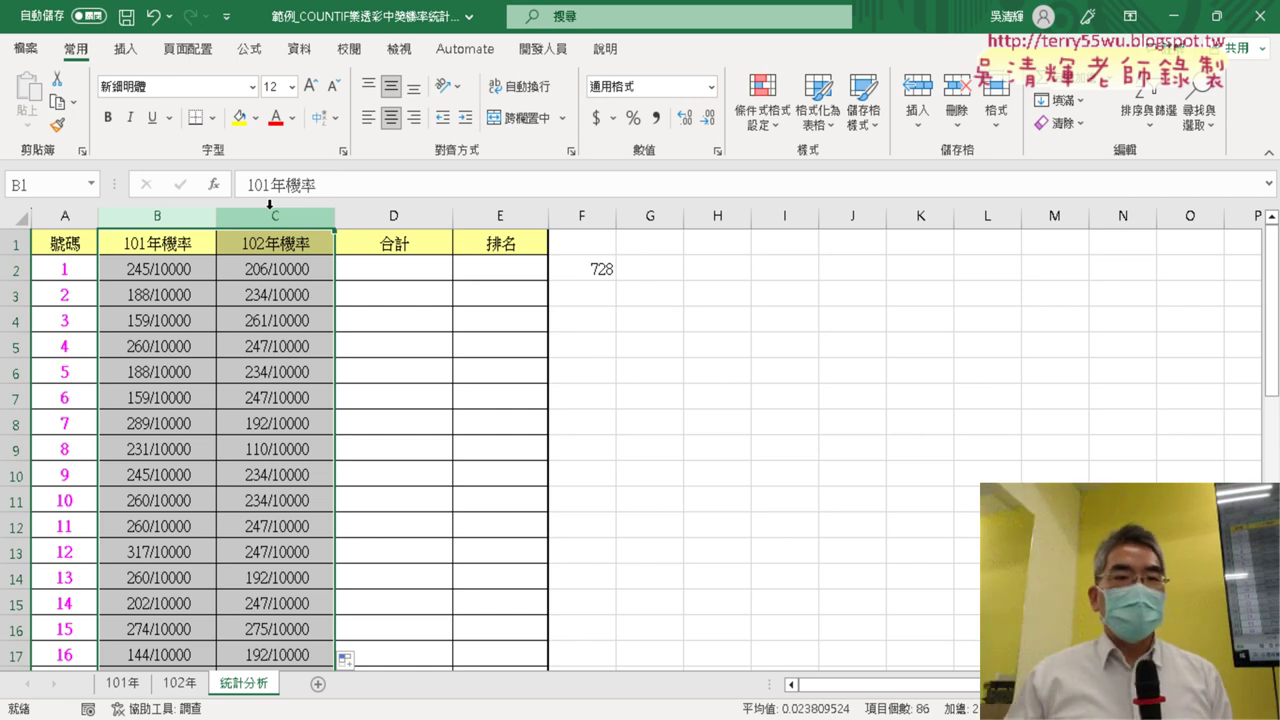
drag(184, 264, 272, 270)
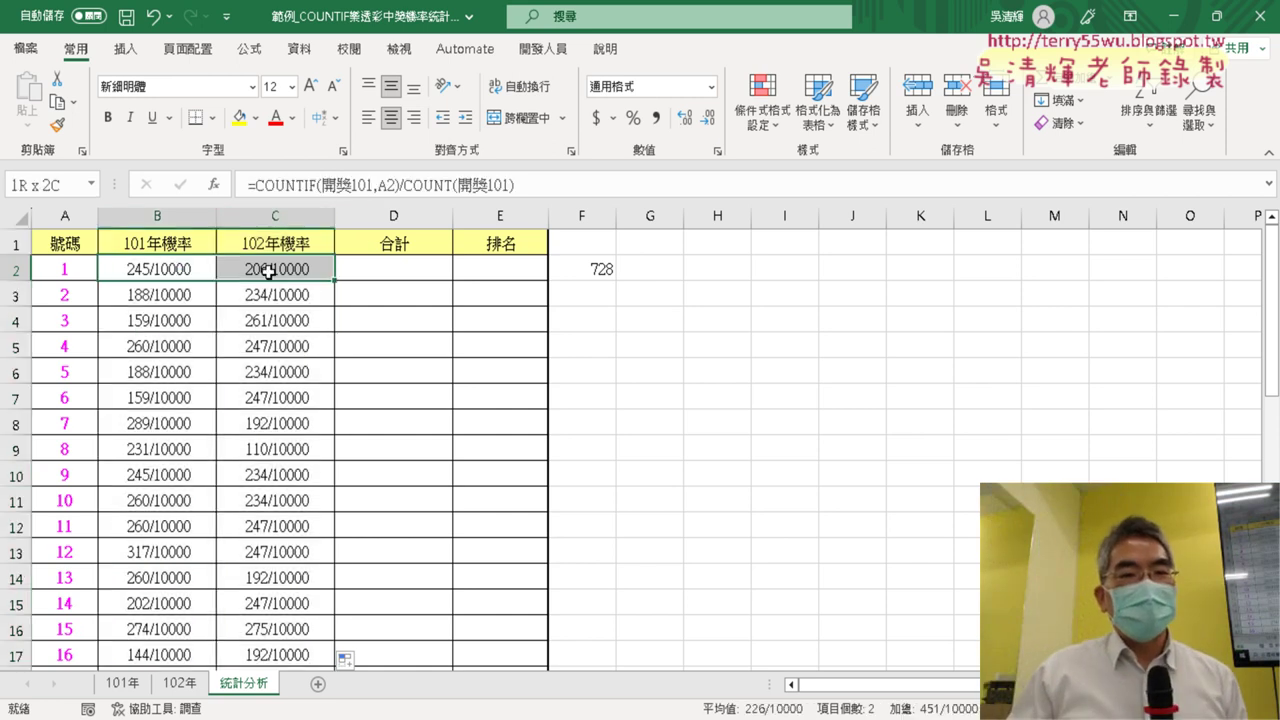
click(392, 270)
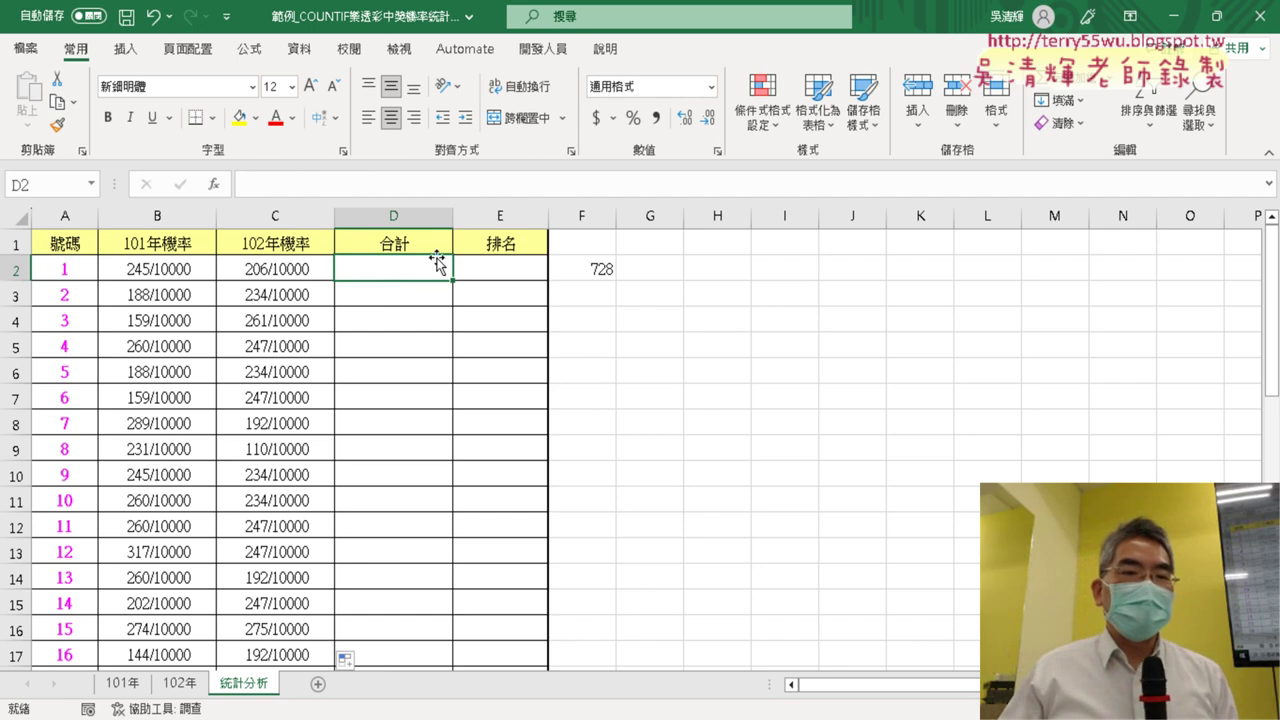
- Enter =B2+C2 in D2 and fill it down the 合計 column, e.g. 451/10000
click(288, 186)
text(=)
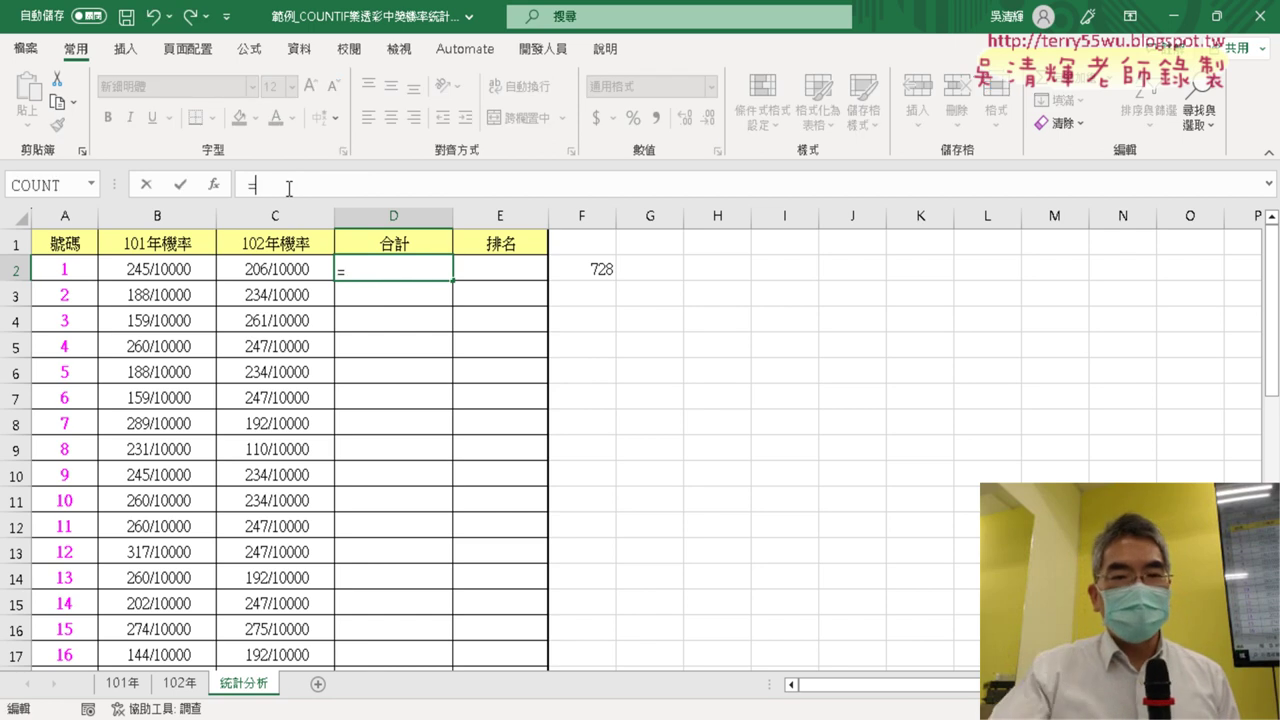
click(194, 262)
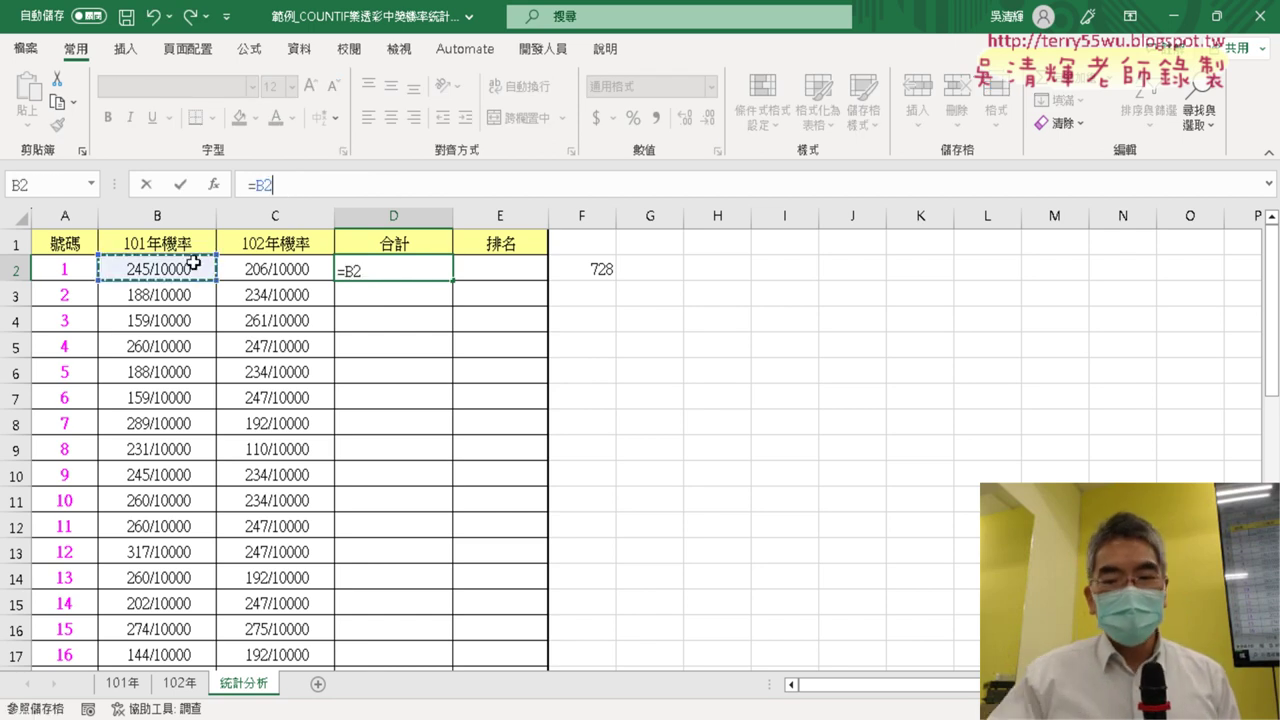
text(+)
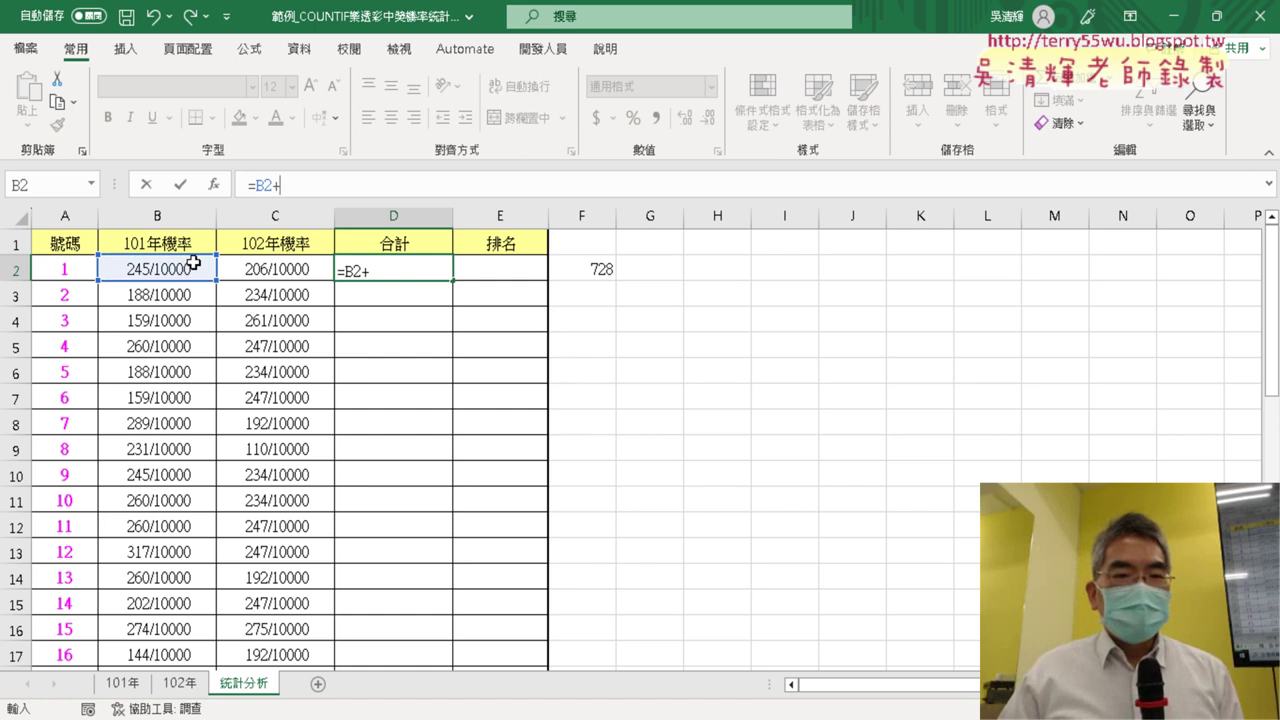
click(262, 268)
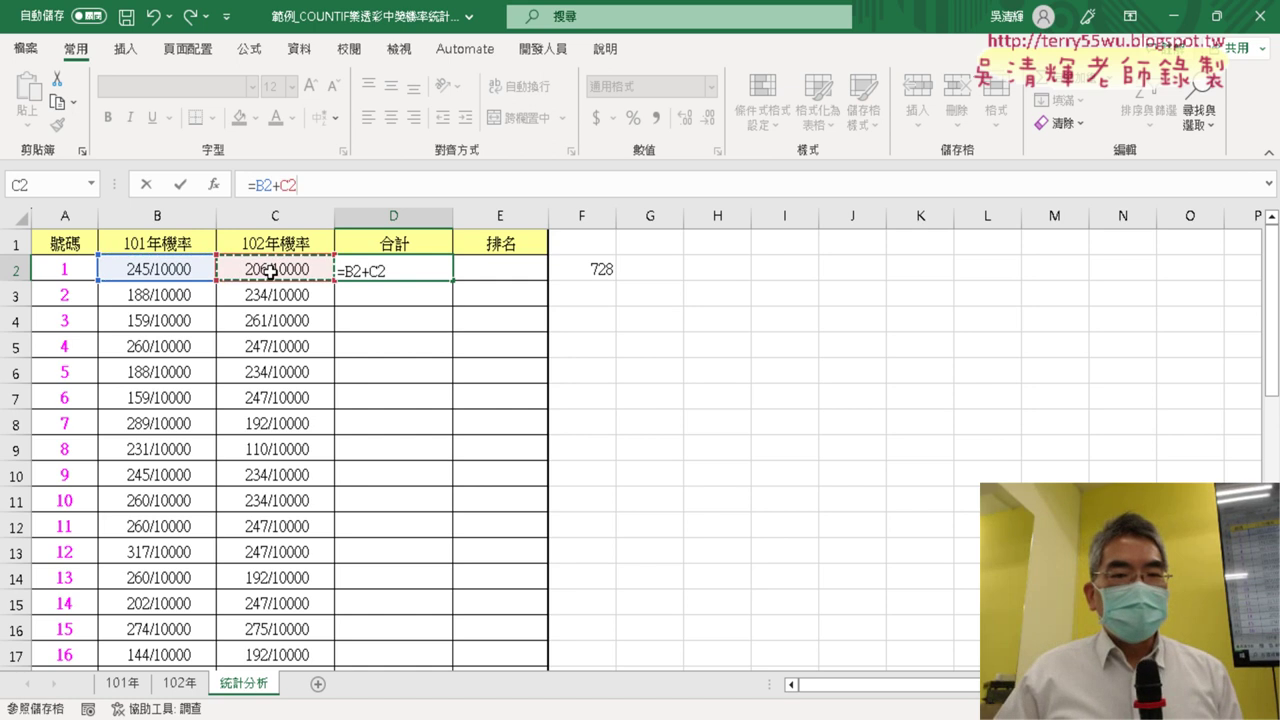
click(181, 185)
double_click(453, 284)
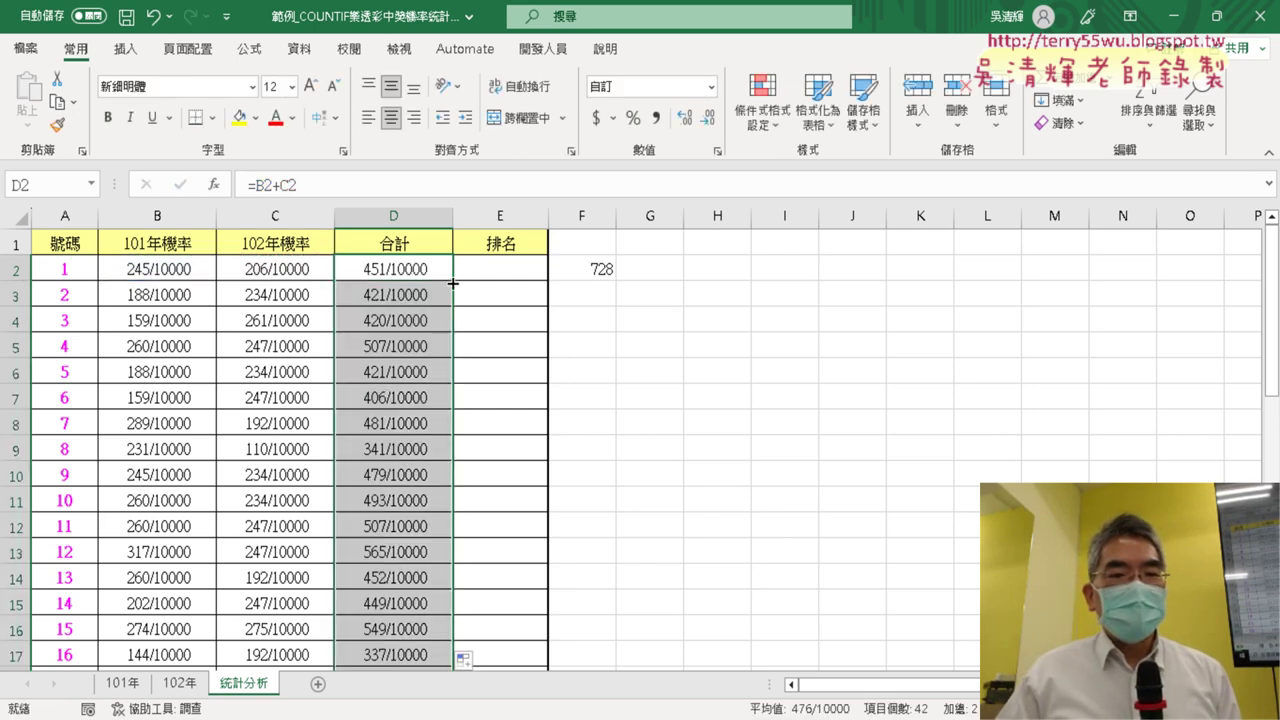
- Delete the stray 728 value from F2 and return to E2
click(511, 274)
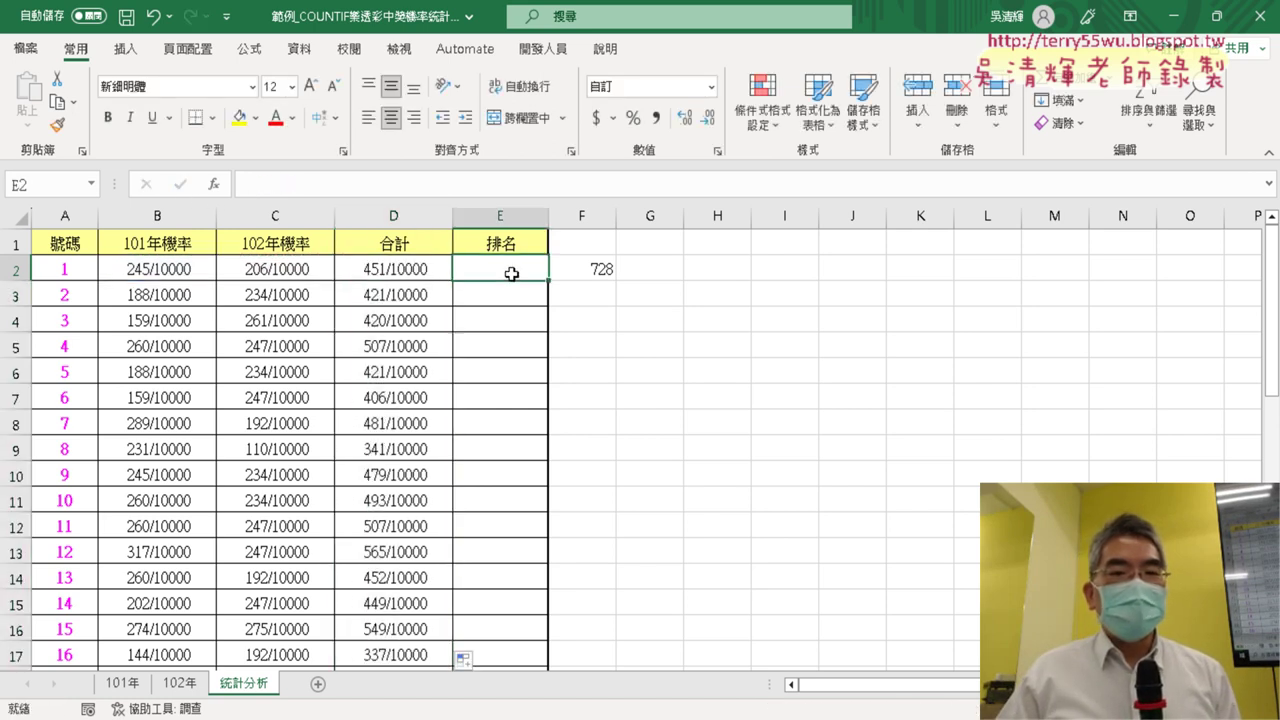
click(595, 264)
key(Delete)
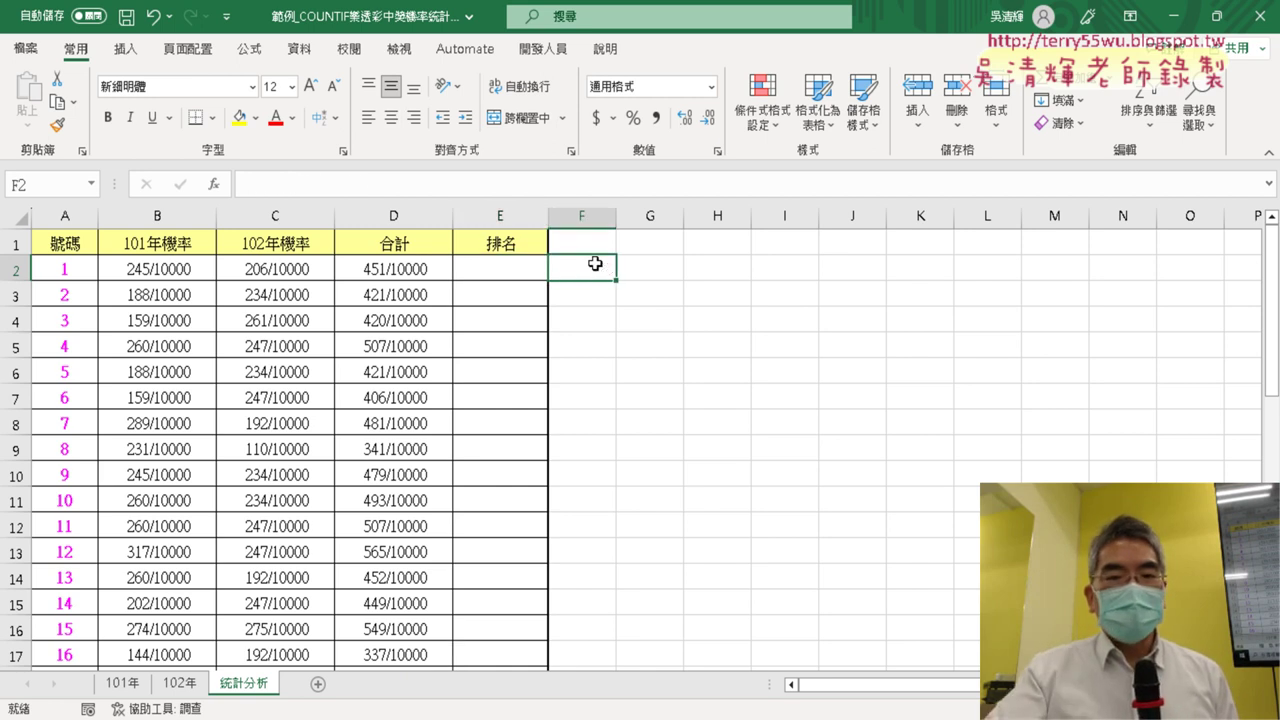
click(527, 277)
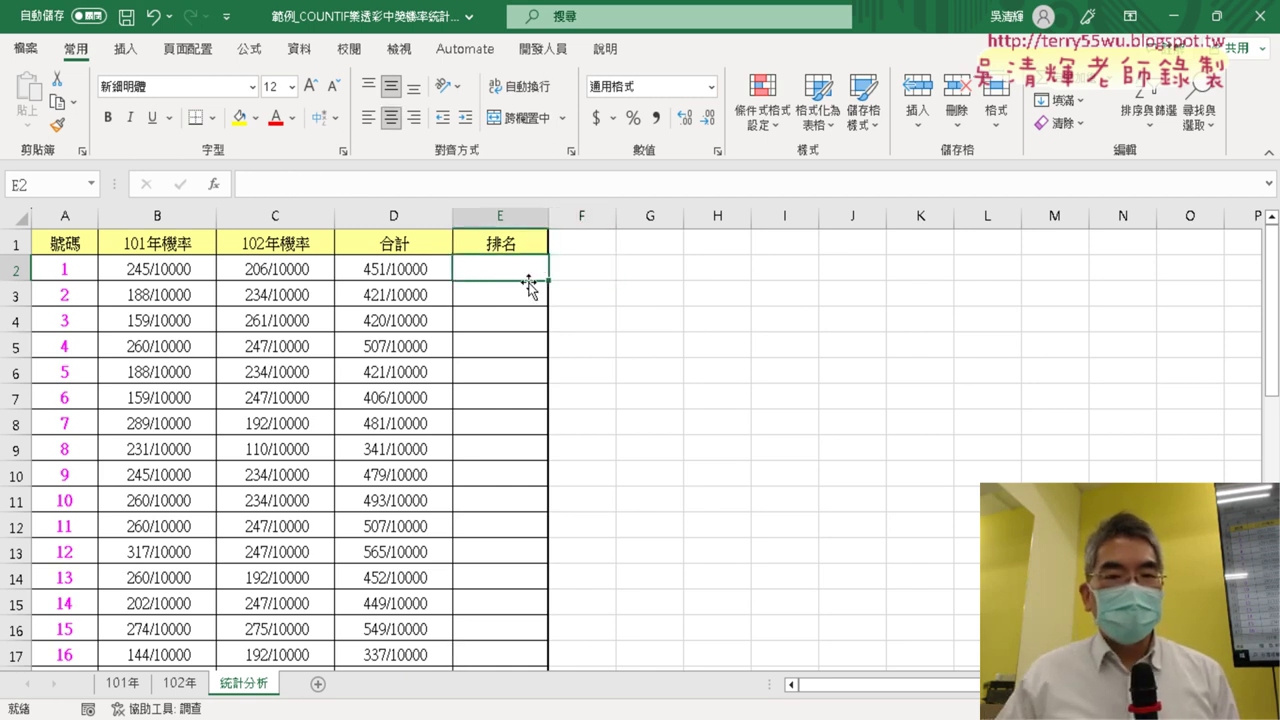
- Insert the Statistical function RANK.EQ into E2 and bring up its Number, Ref and Order arguments
click(213, 186)
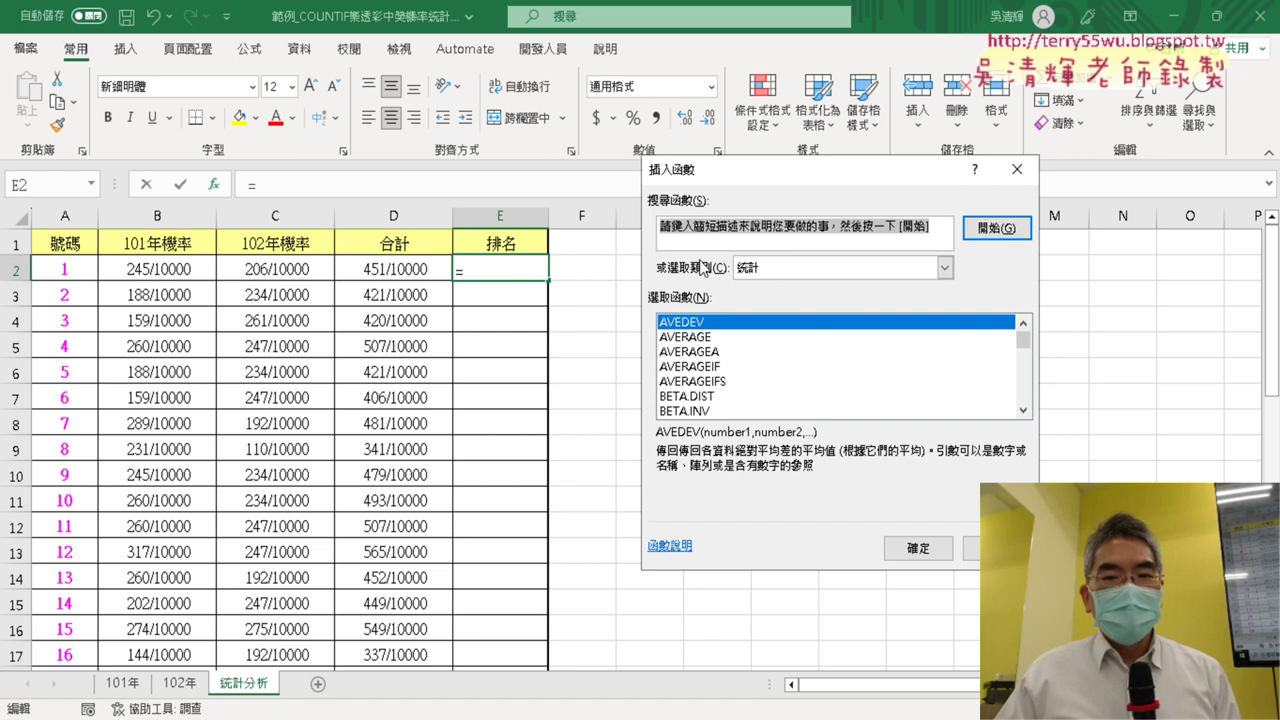
click(1023, 411)
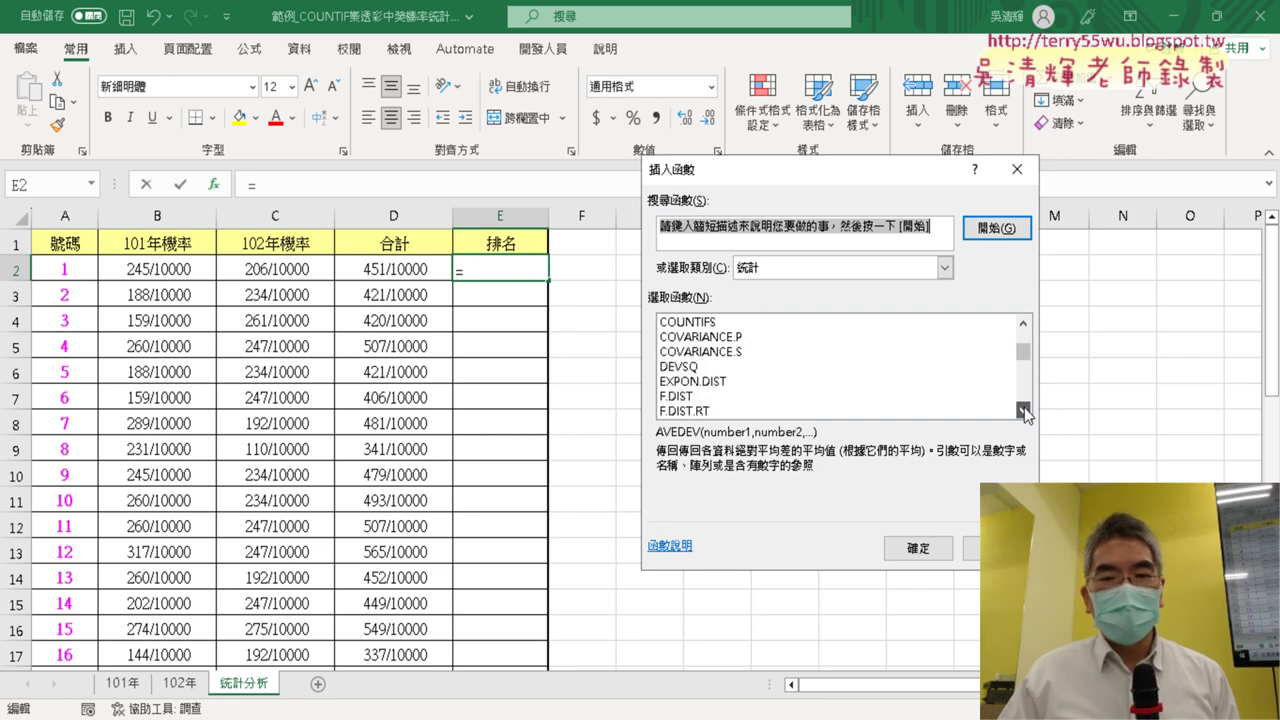
drag(1023, 411, 1023, 411)
click(700, 381)
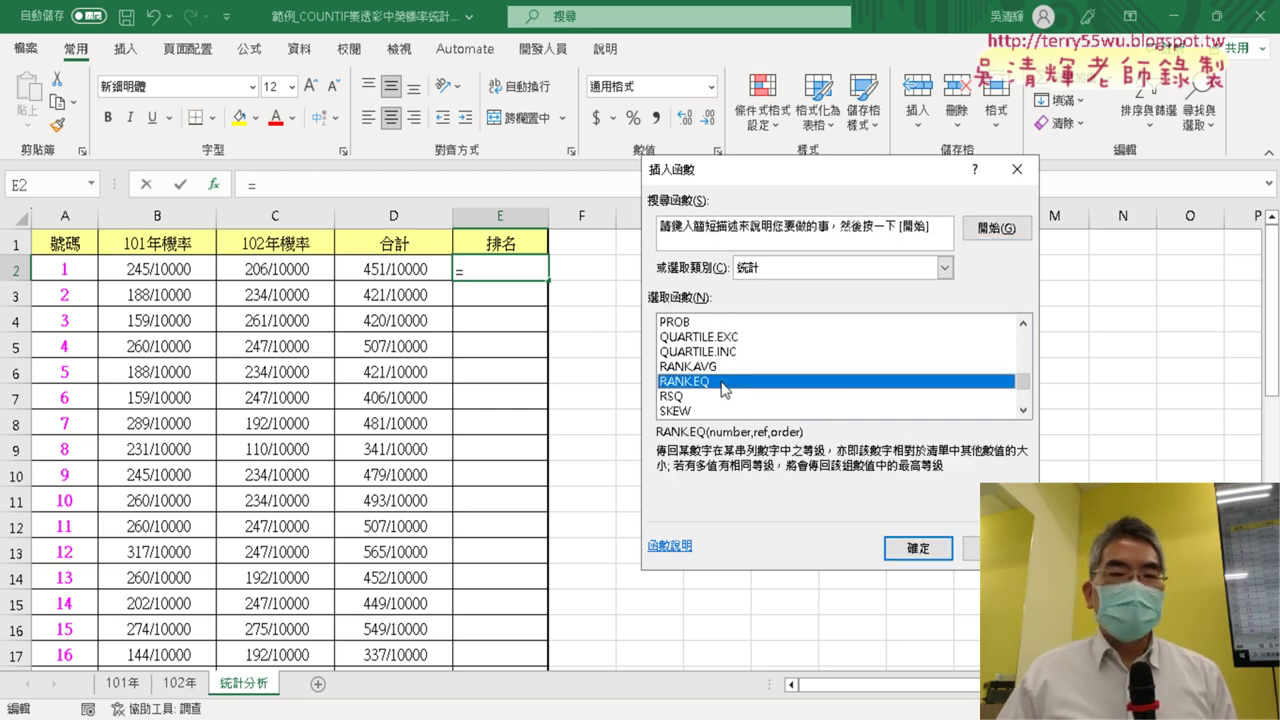
click(942, 549)
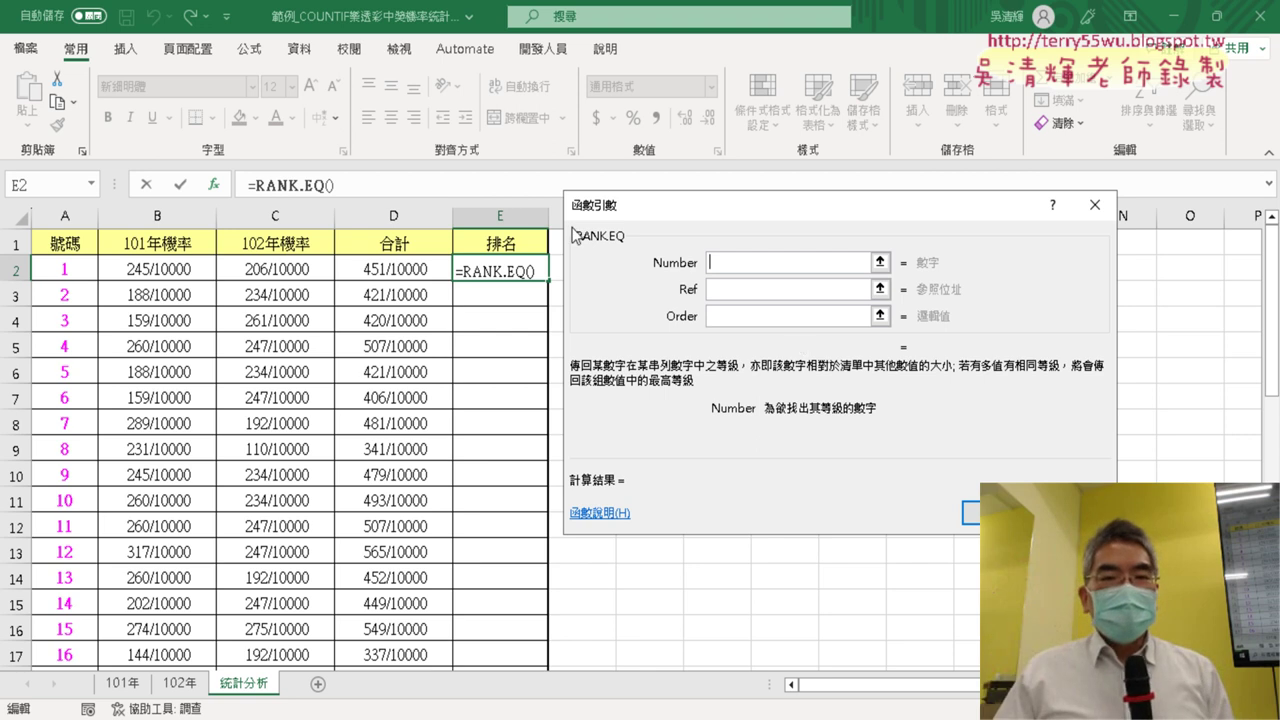
- Fill in RANK.EQ with Number D2 and Ref D2:D43, giving =RANK.EQ(D2,D2:D43) and a preview of 26
click(384, 272)
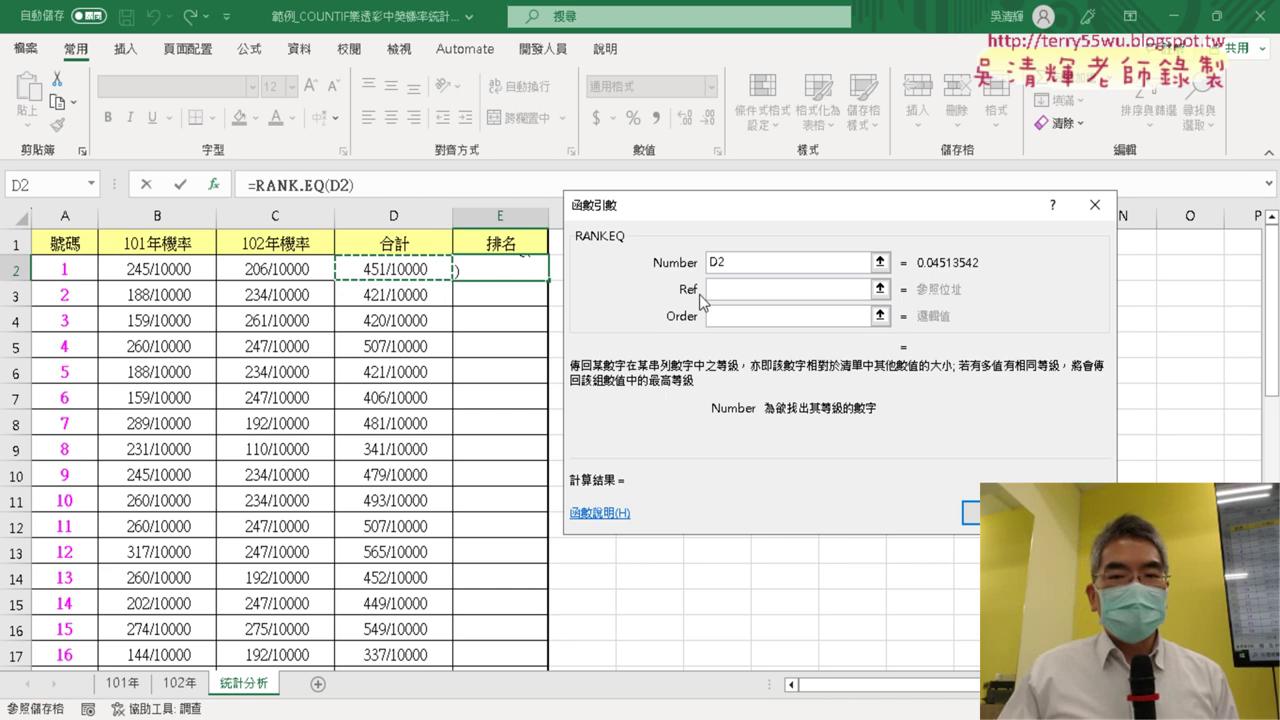
click(720, 290)
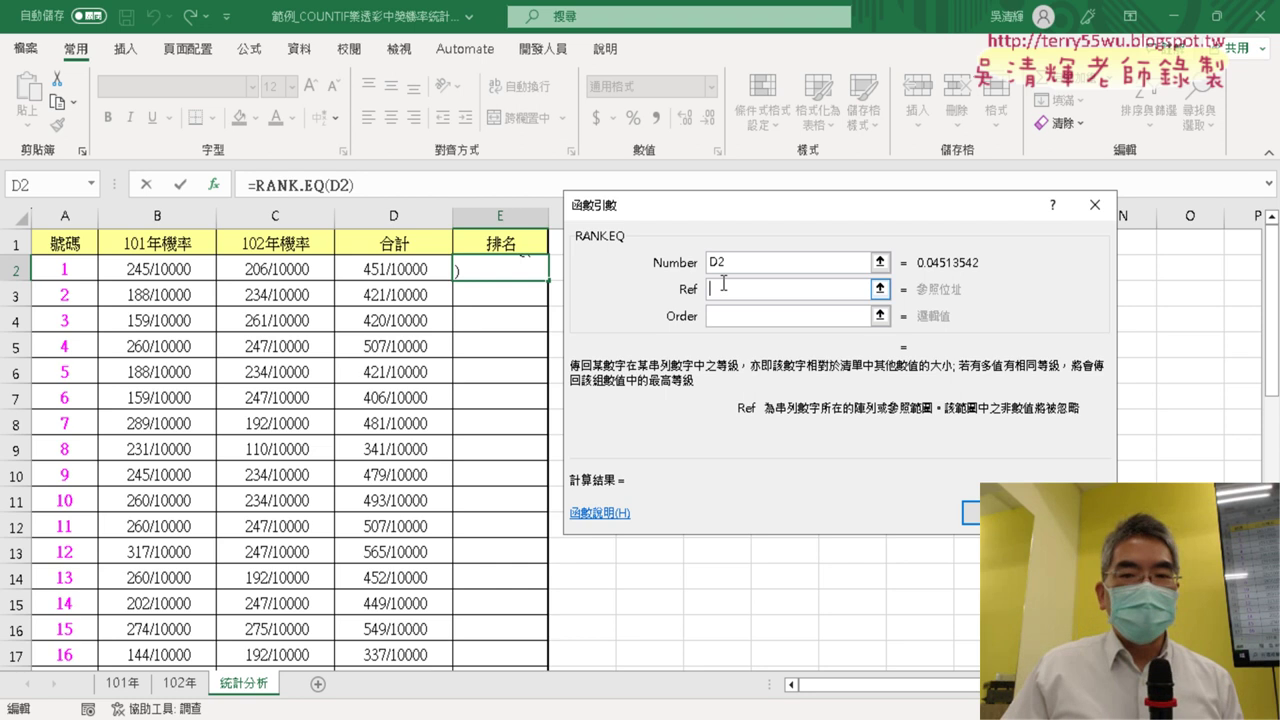
click(396, 269)
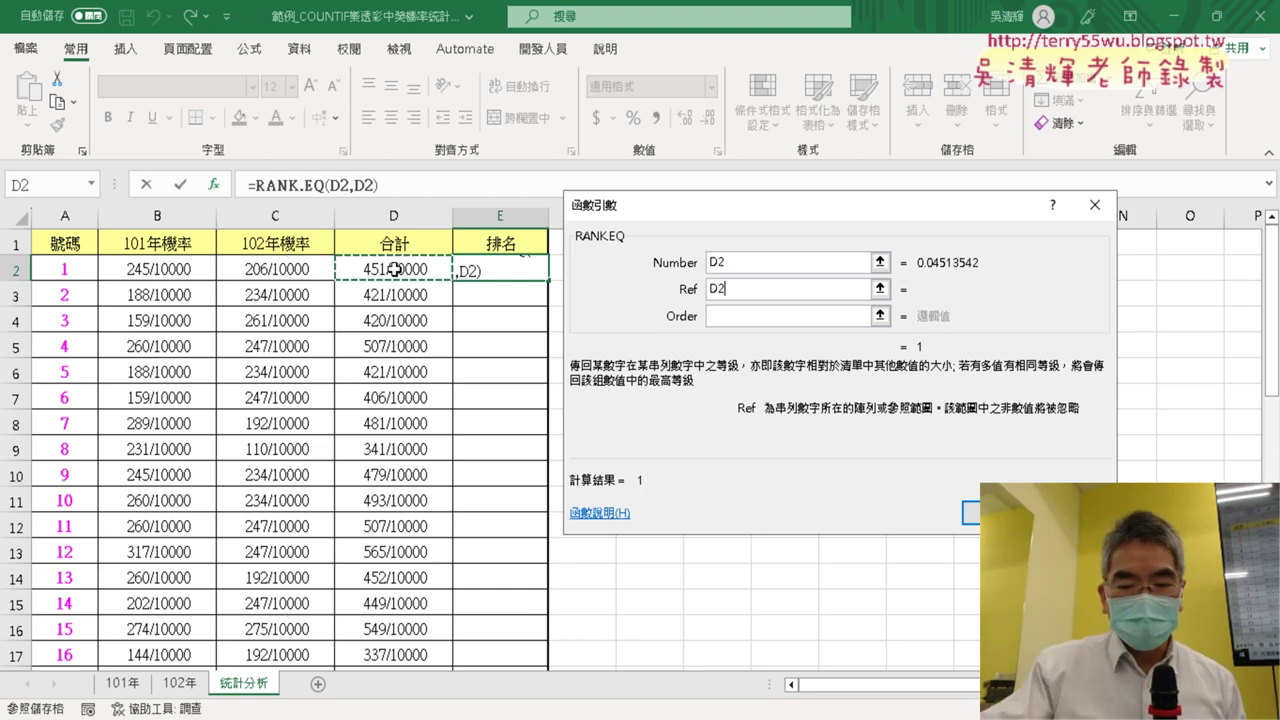
key(ctrl+shift+Down)
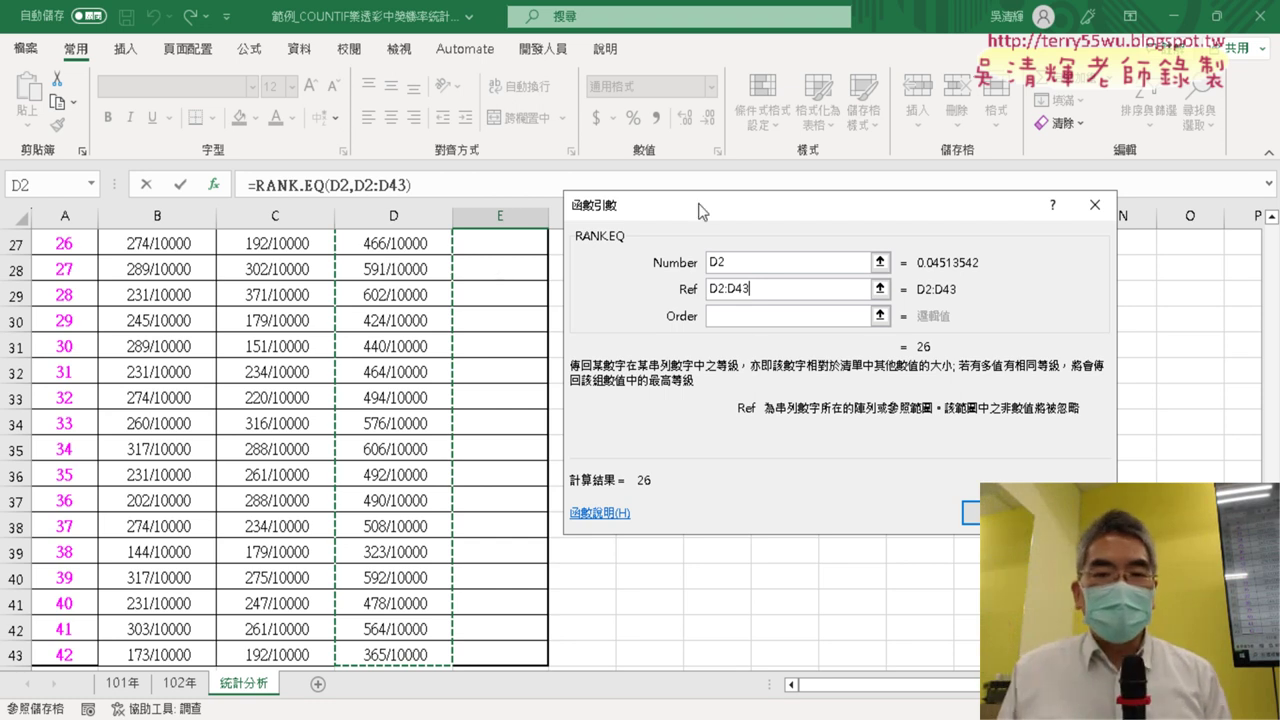
click(748, 316)
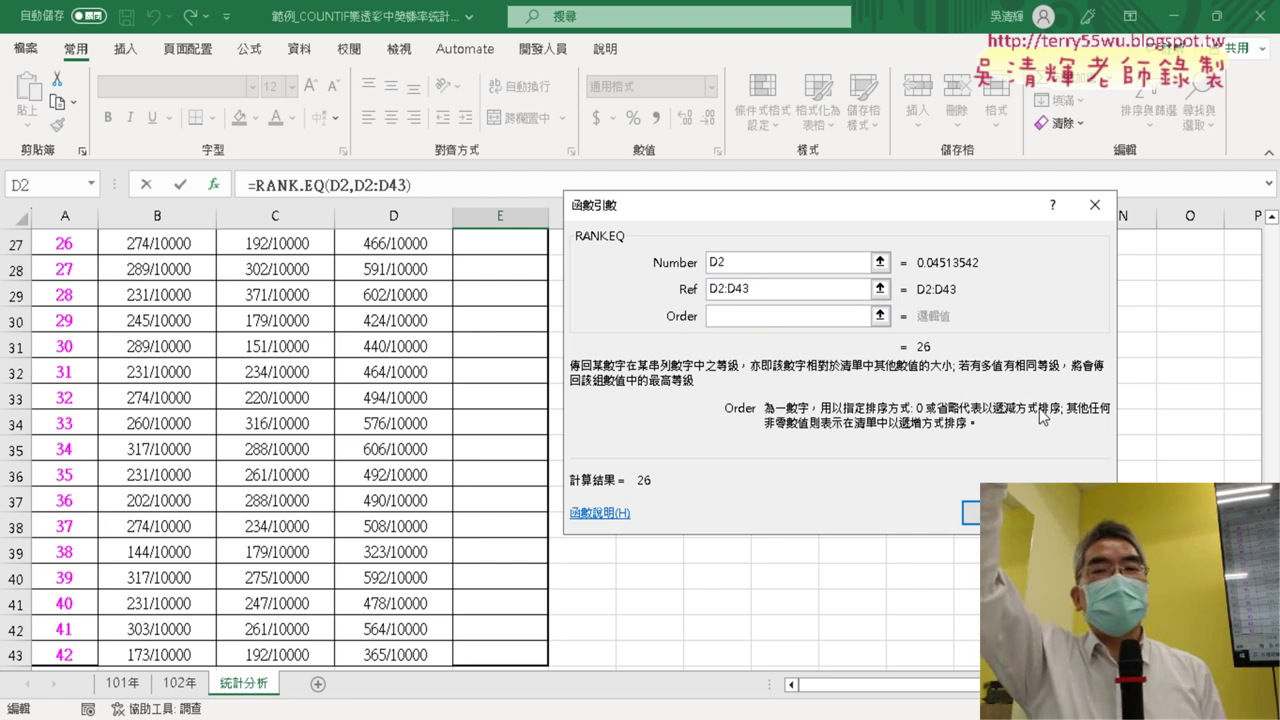
click(718, 289)
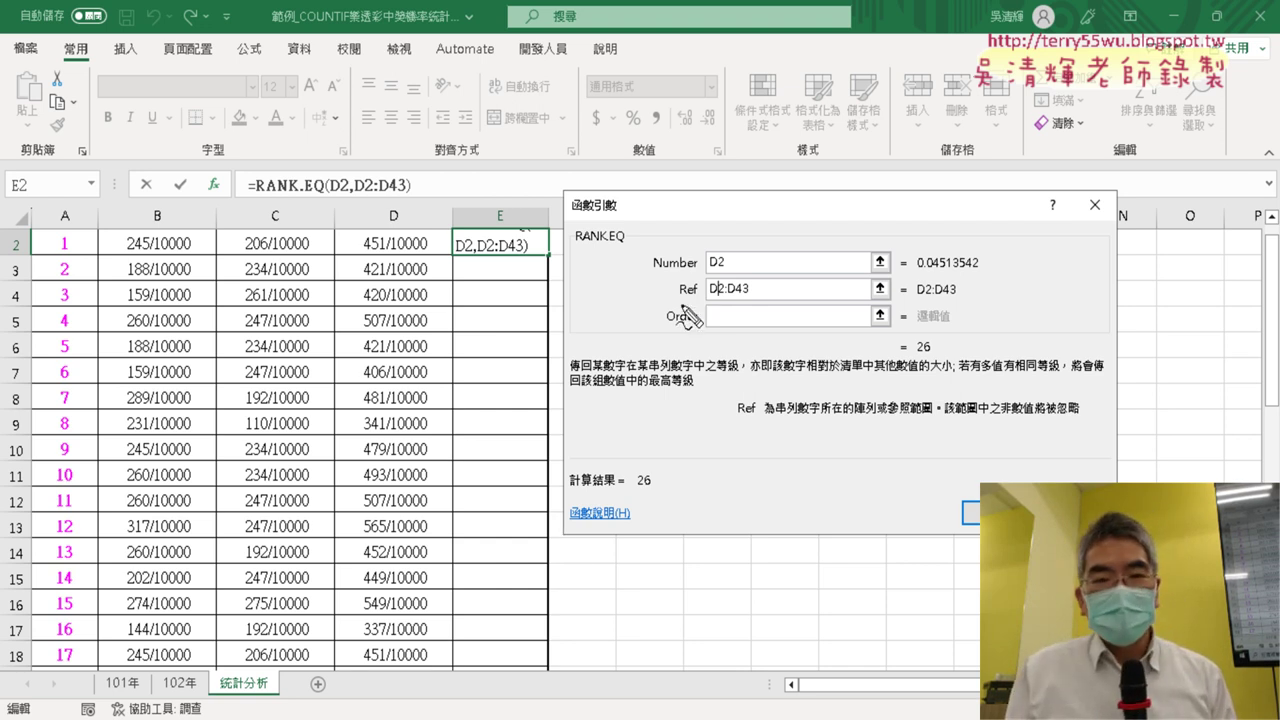
- Mark up the Ref range on screen to explain where the dollar signs go, then clear the marks
drag(680, 302, 757, 304)
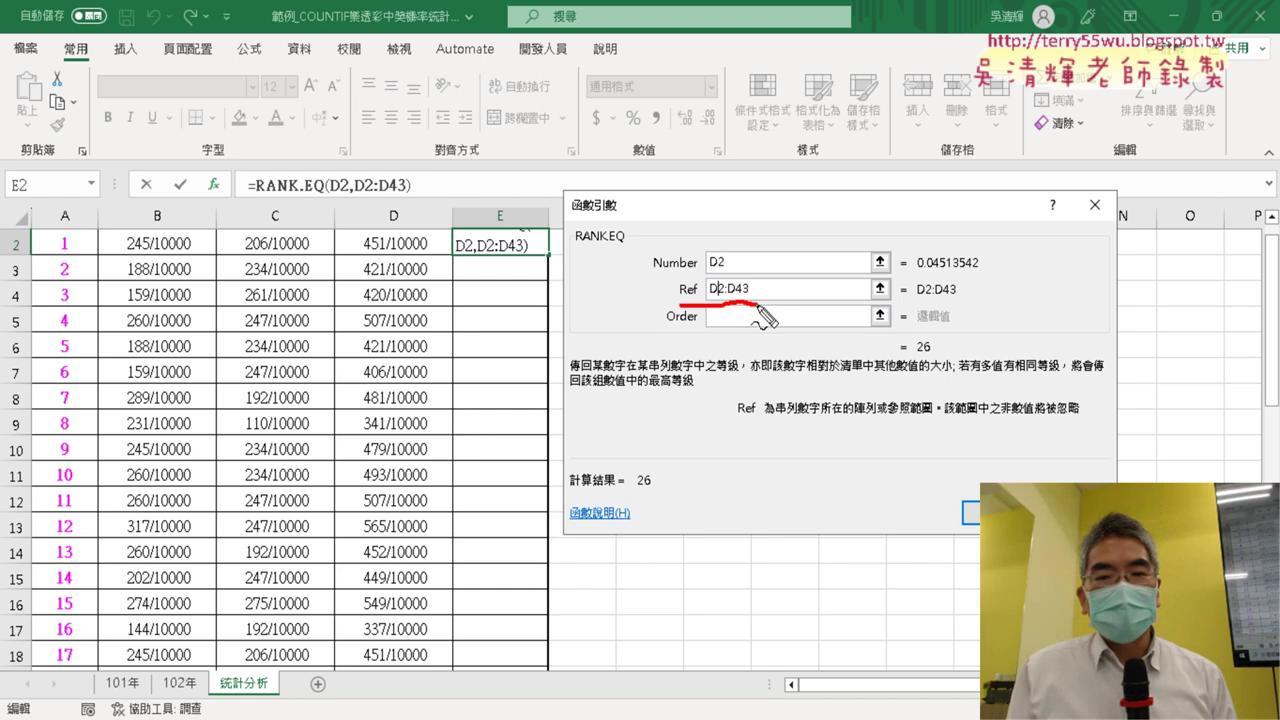
mouse_move(331, 202)
mouse_down()
mouse_move(341, 378)
mouse_move(418, 198)
mouse_move(462, 232)
mouse_move(456, 403)
mouse_up()
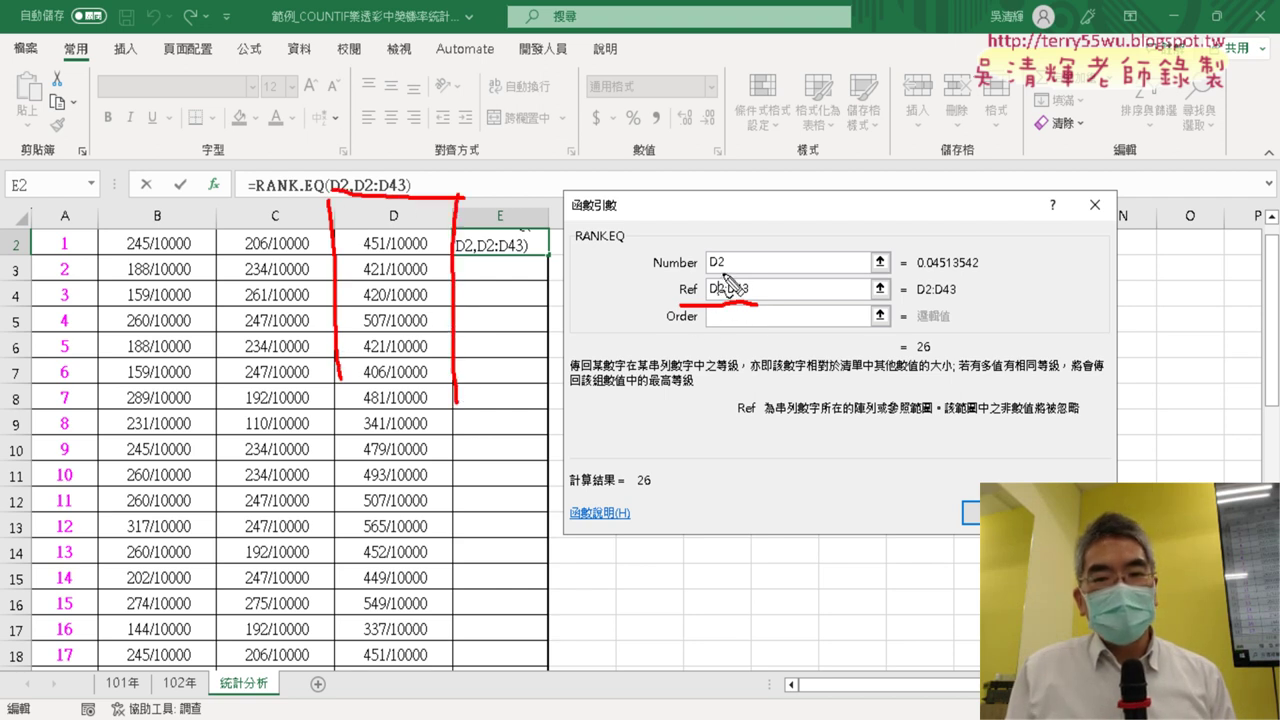
mouse_move(728, 285)
mouse_down()
mouse_move(706, 289)
mouse_move(714, 318)
mouse_move(737, 286)
mouse_move(755, 297)
mouse_up()
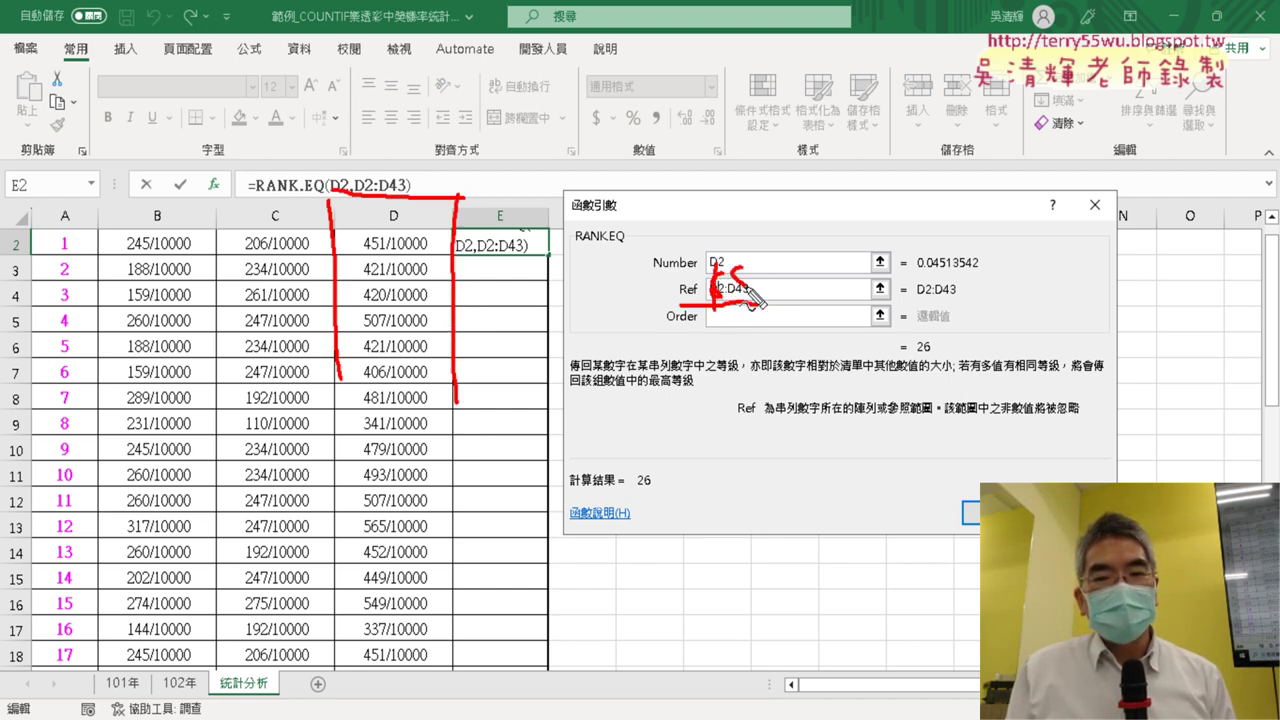
key(Escape)
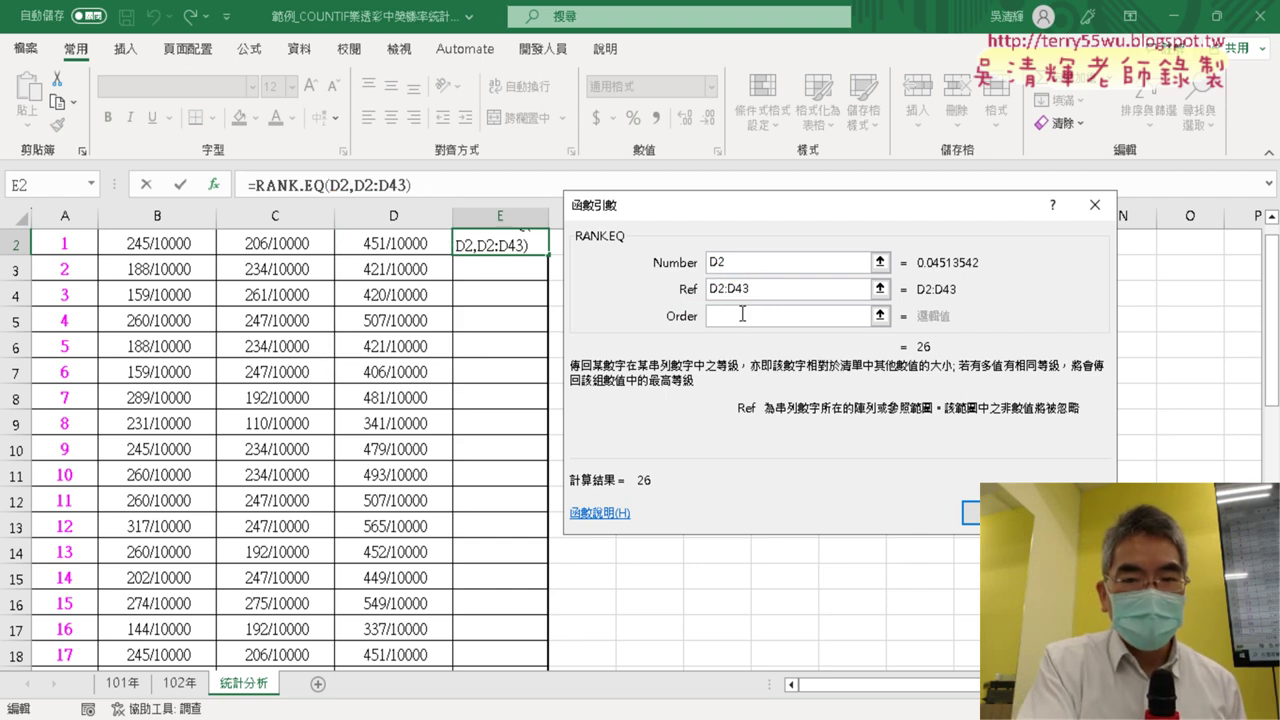
- Add $ before rows 2 and 43 so Ref reads D$2:D$43
text($)
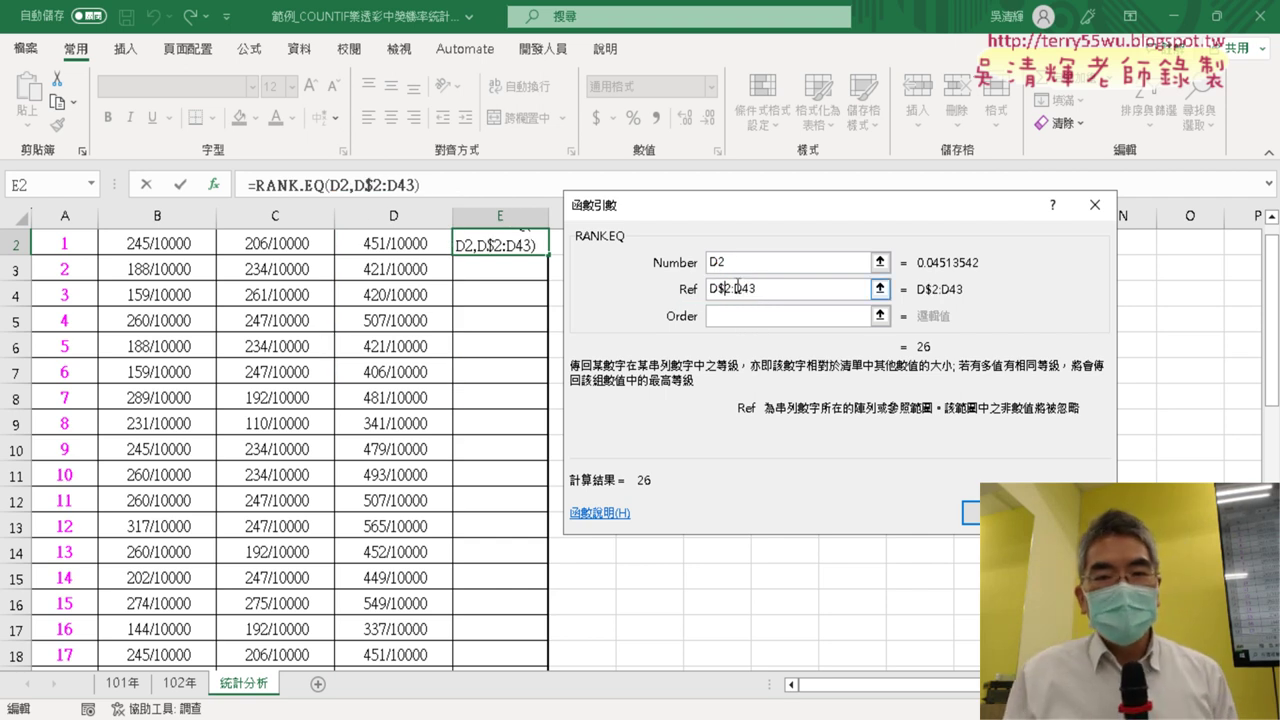
click(744, 288)
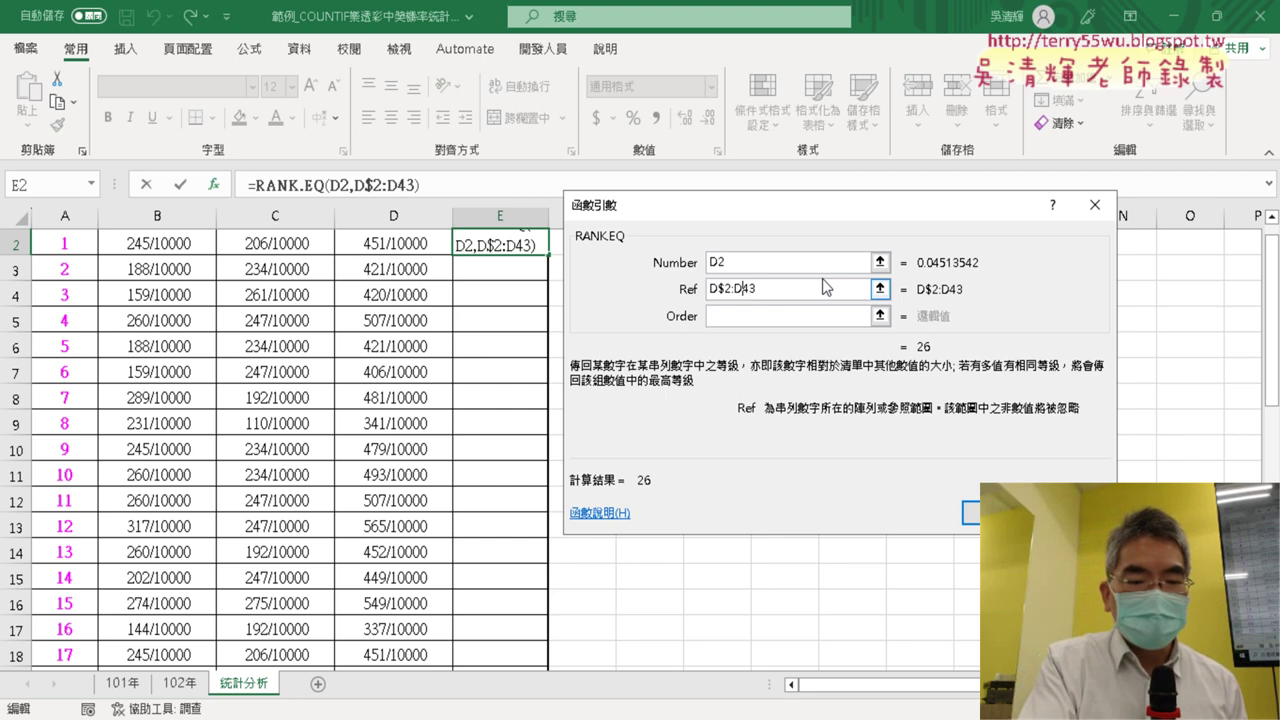
text($)
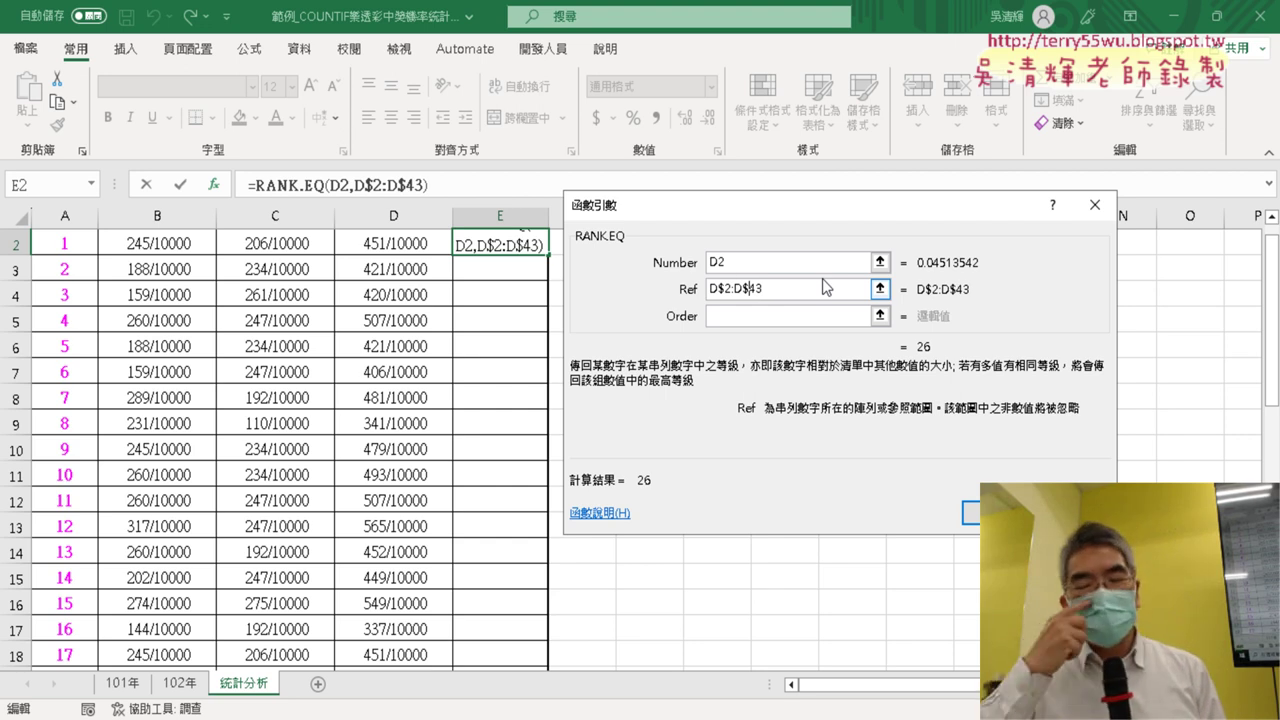
click(749, 264)
click(791, 287)
drag(791, 287, 711, 289)
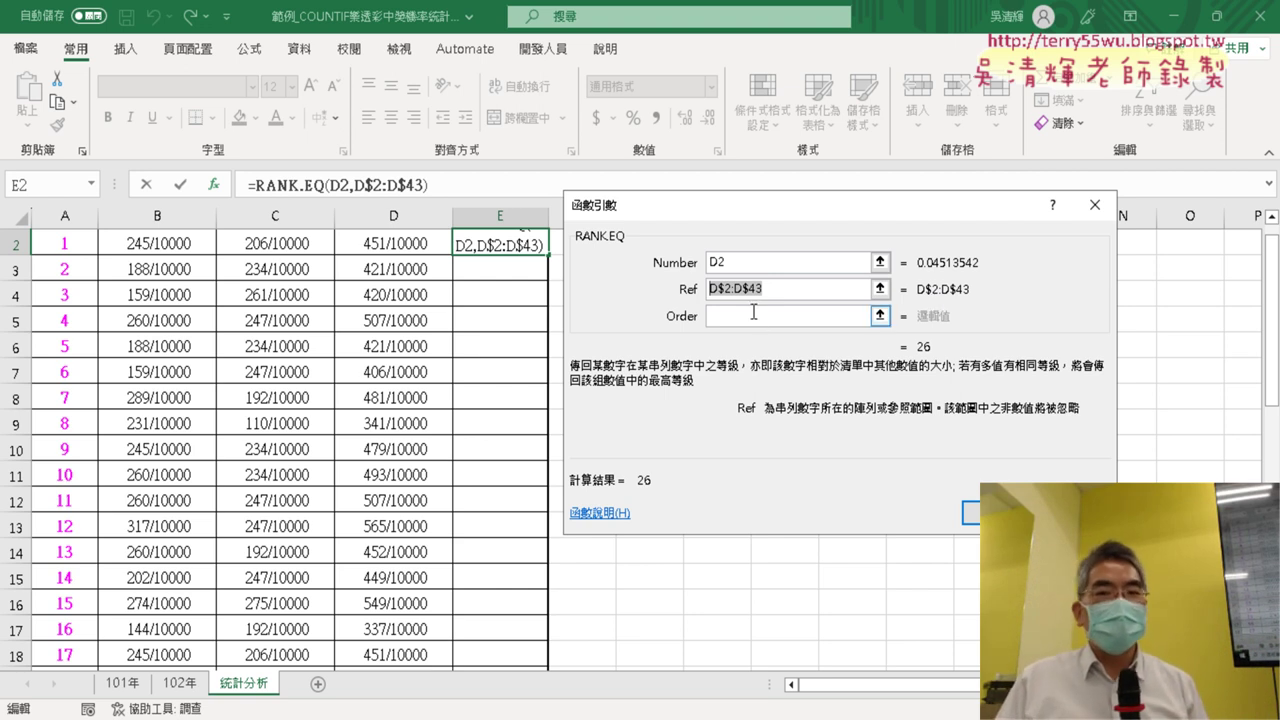
- Confirm E2's rank formula and fill it down the 排名 column, giving ranks such as 26, 33 and 7
click(1000, 512)
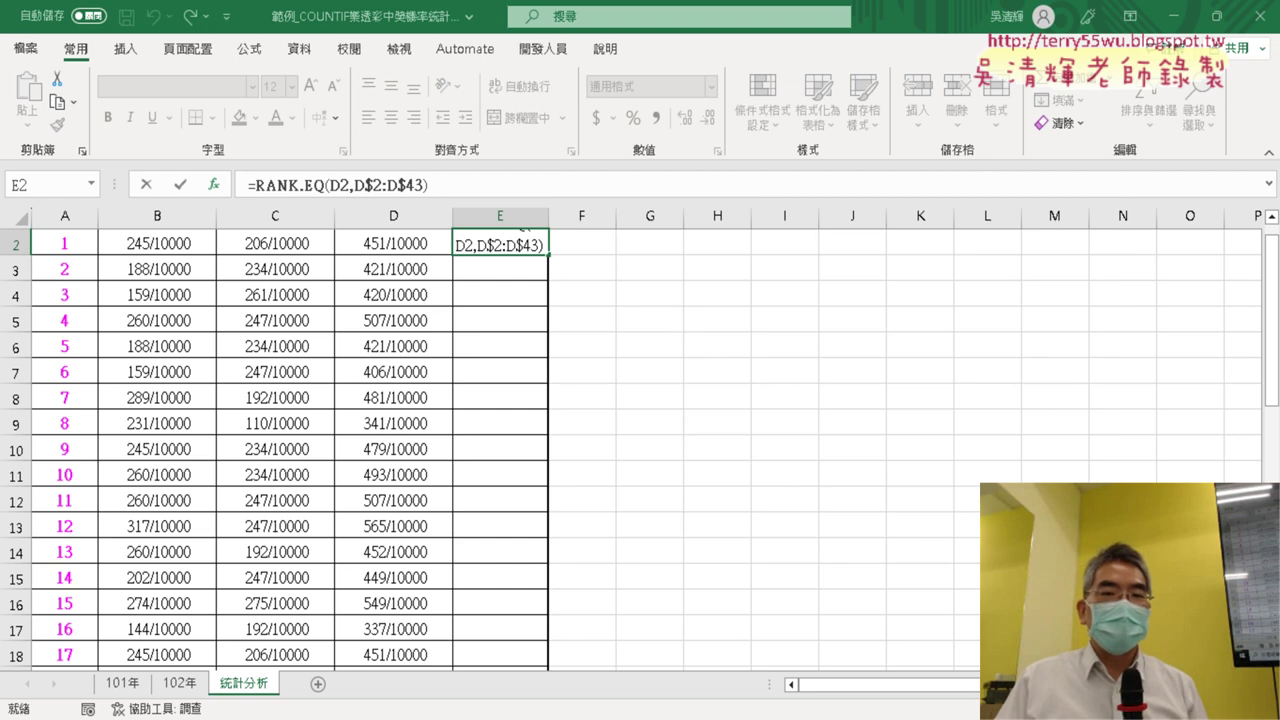
double_click(549, 256)
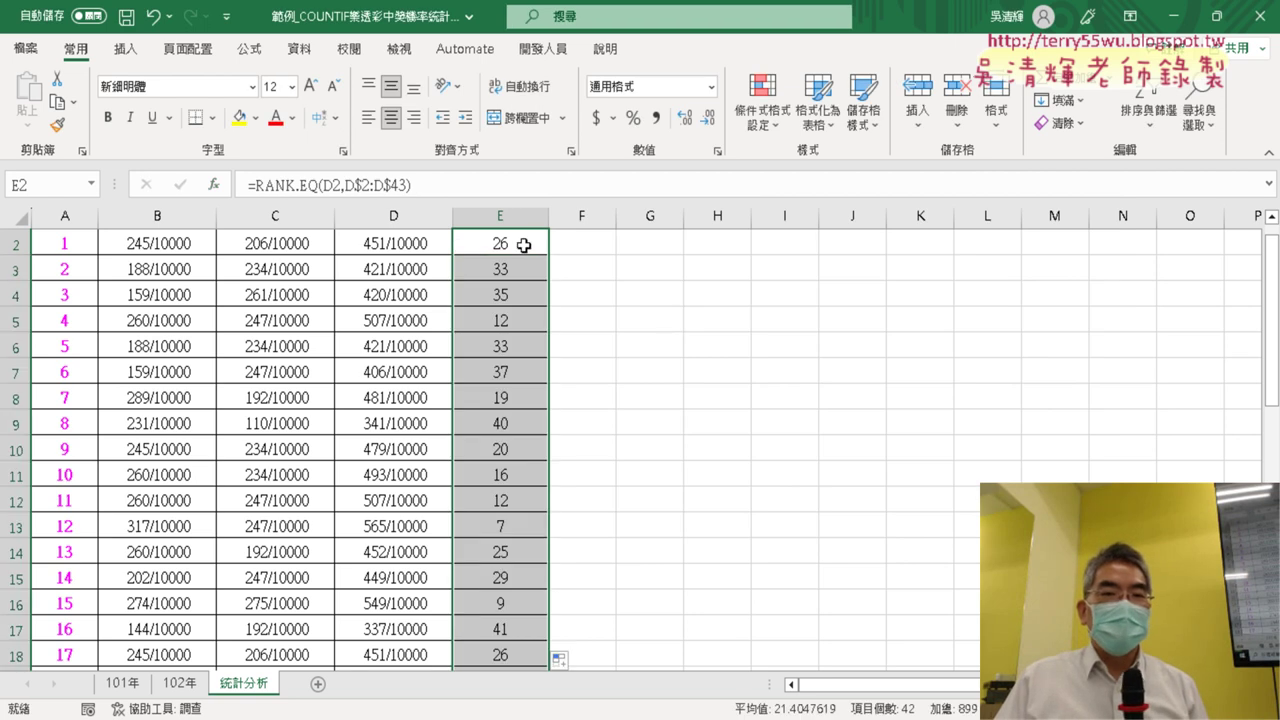
click(521, 246)
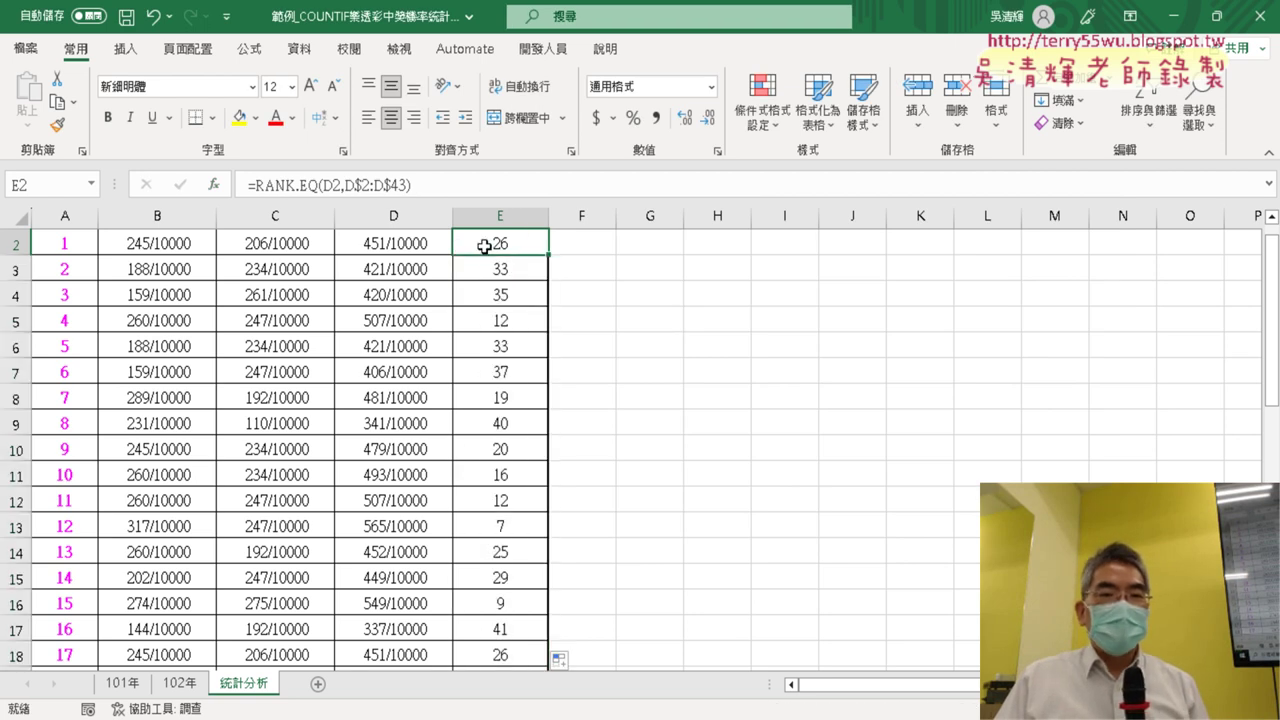
- Reopen E2's RANK.EQ arguments to check the D$2:D$43 Ref range, then close them unchanged
click(311, 186)
click(213, 185)
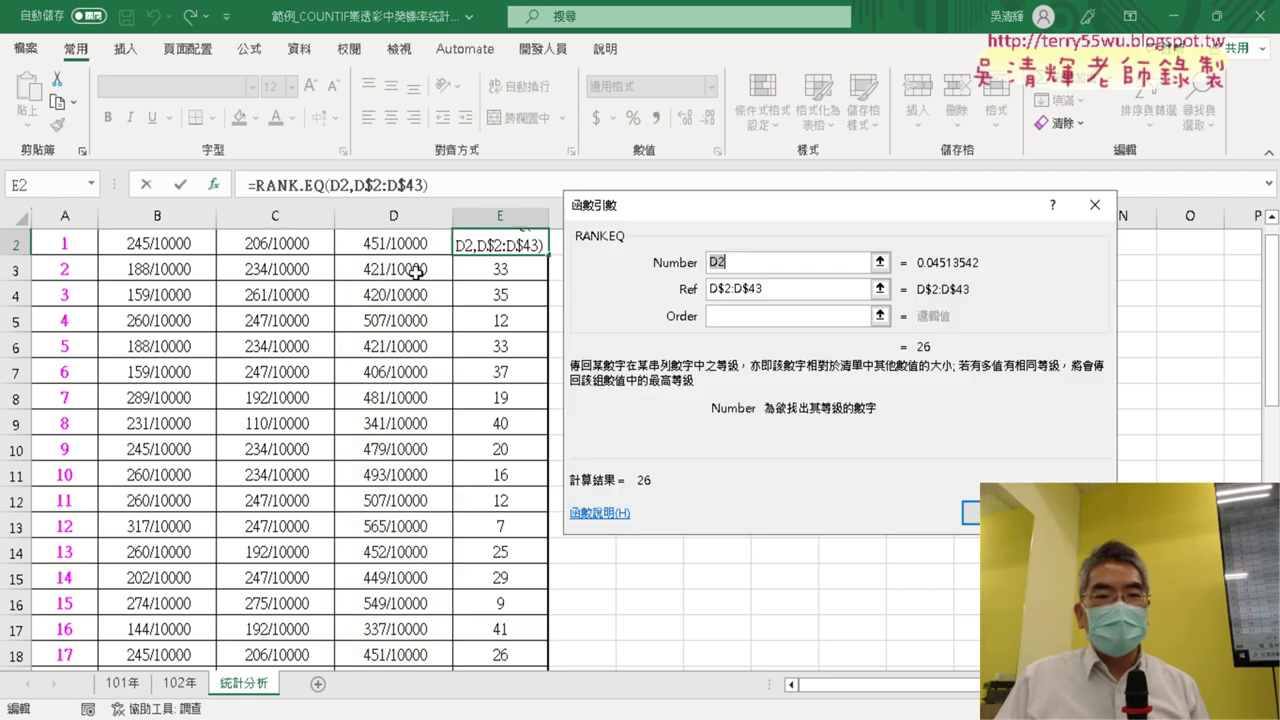
click(776, 290)
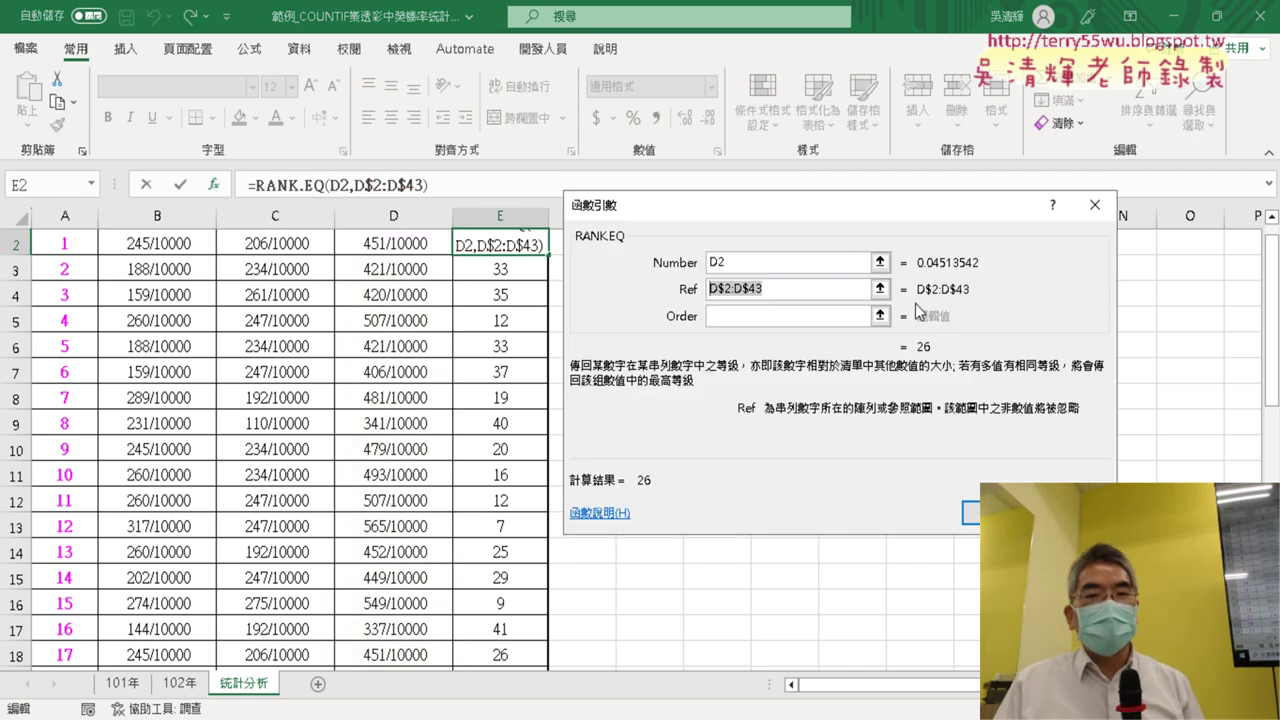
key(Return)
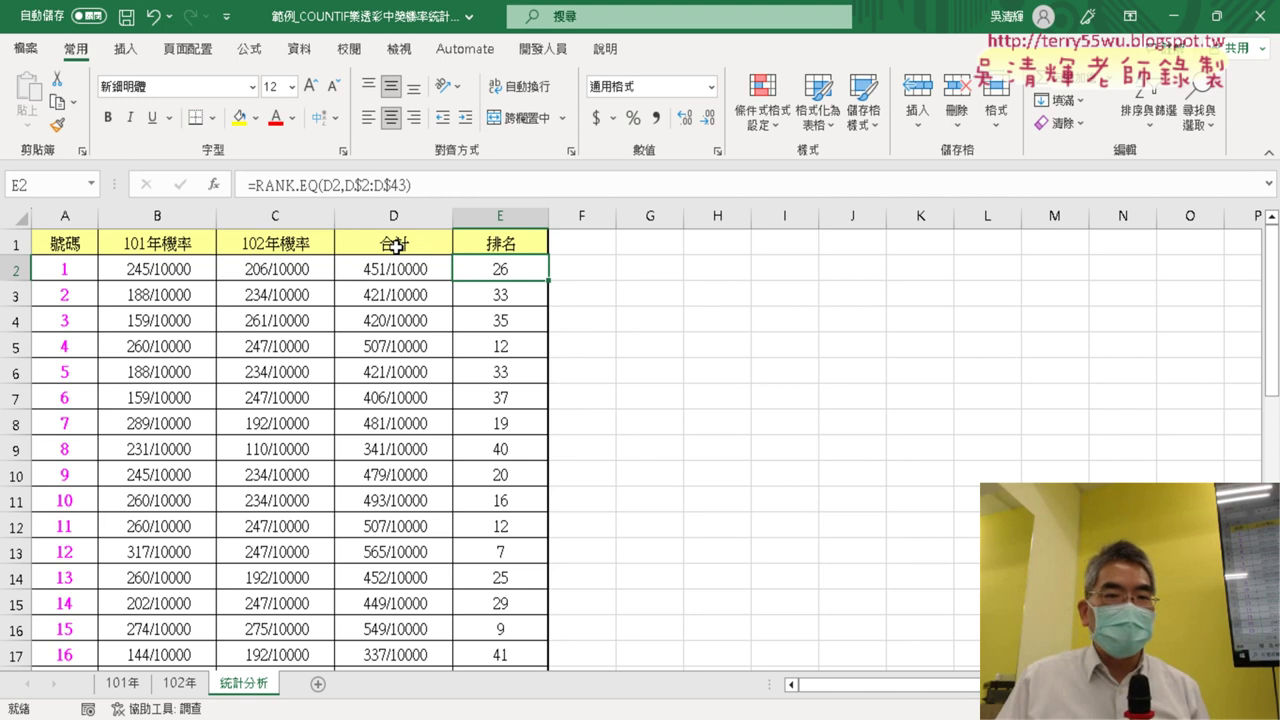
- Copy the header text 合計 from D1, select D2:D43 and give that range the Name Box name 合計
click(397, 246)
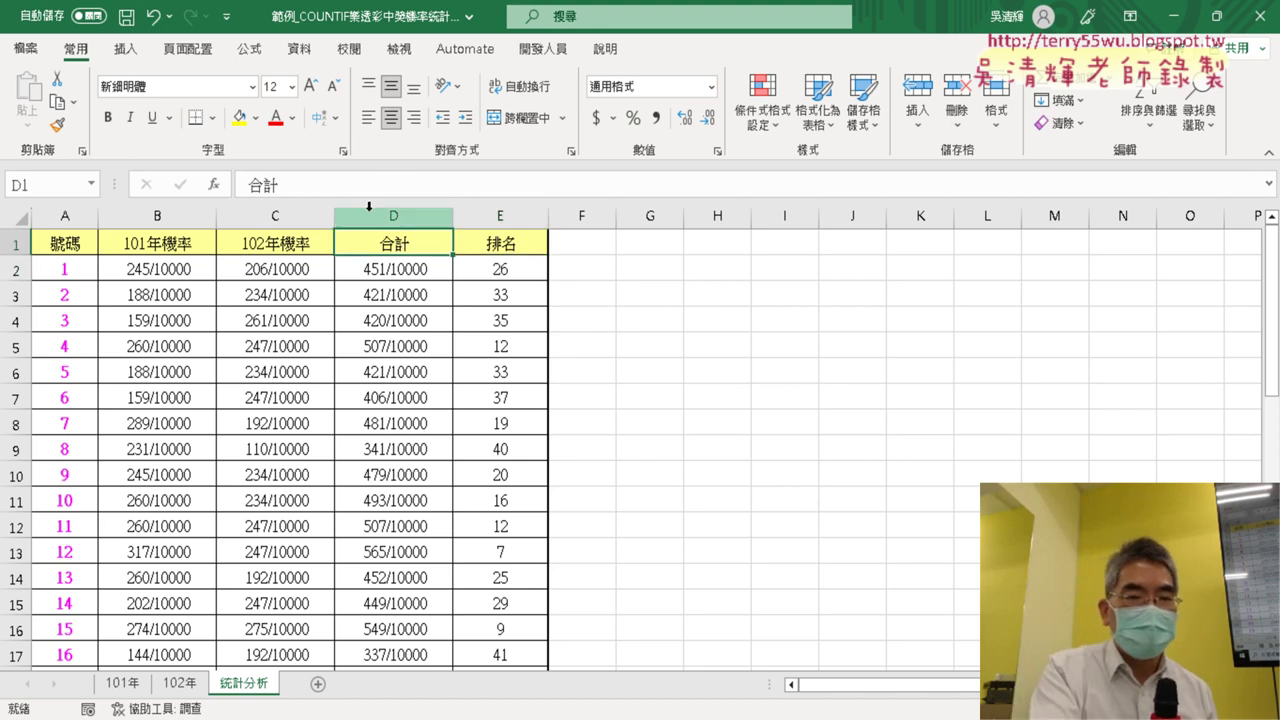
key(ctrl+c)
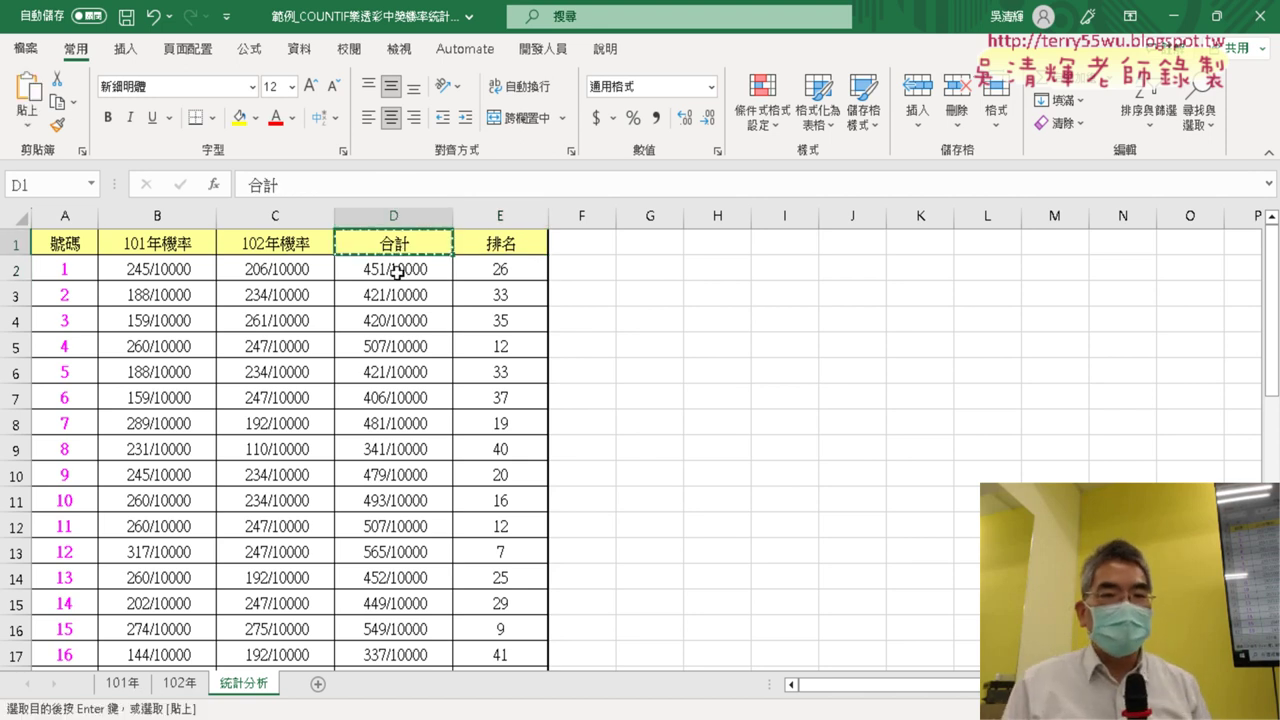
click(397, 270)
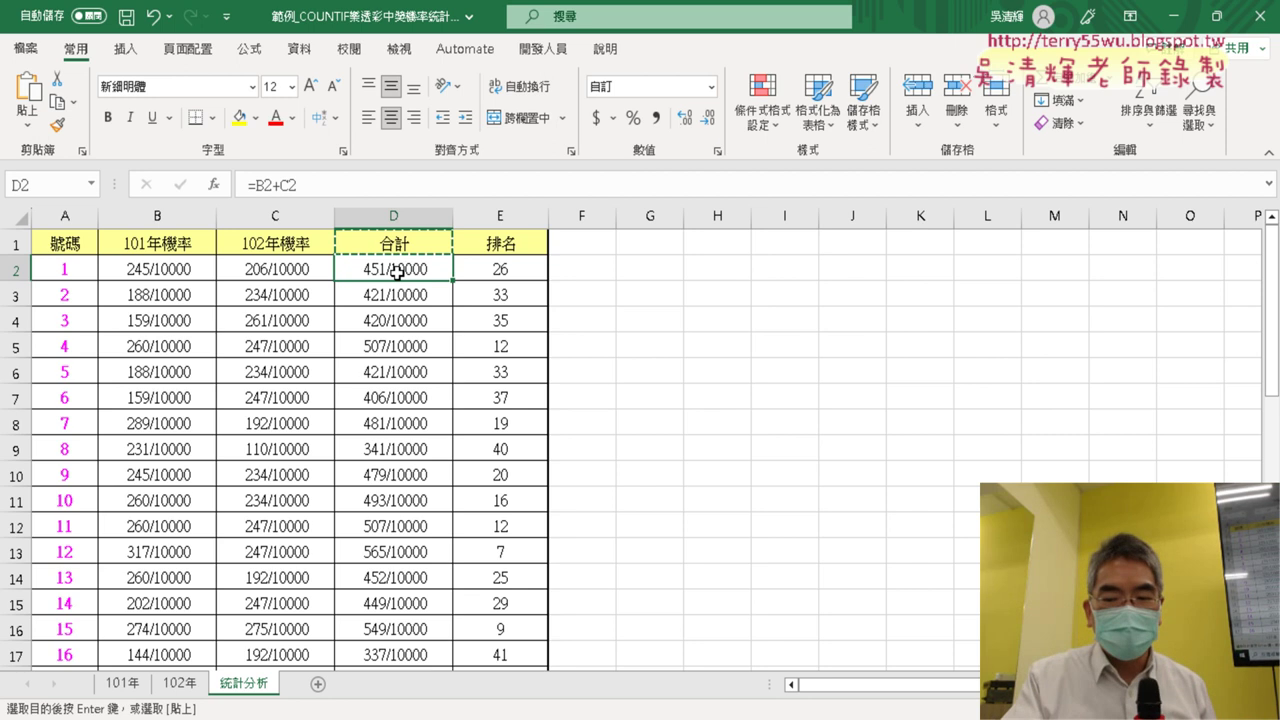
key(ctrl+shift+Down)
key(ctrl+v)
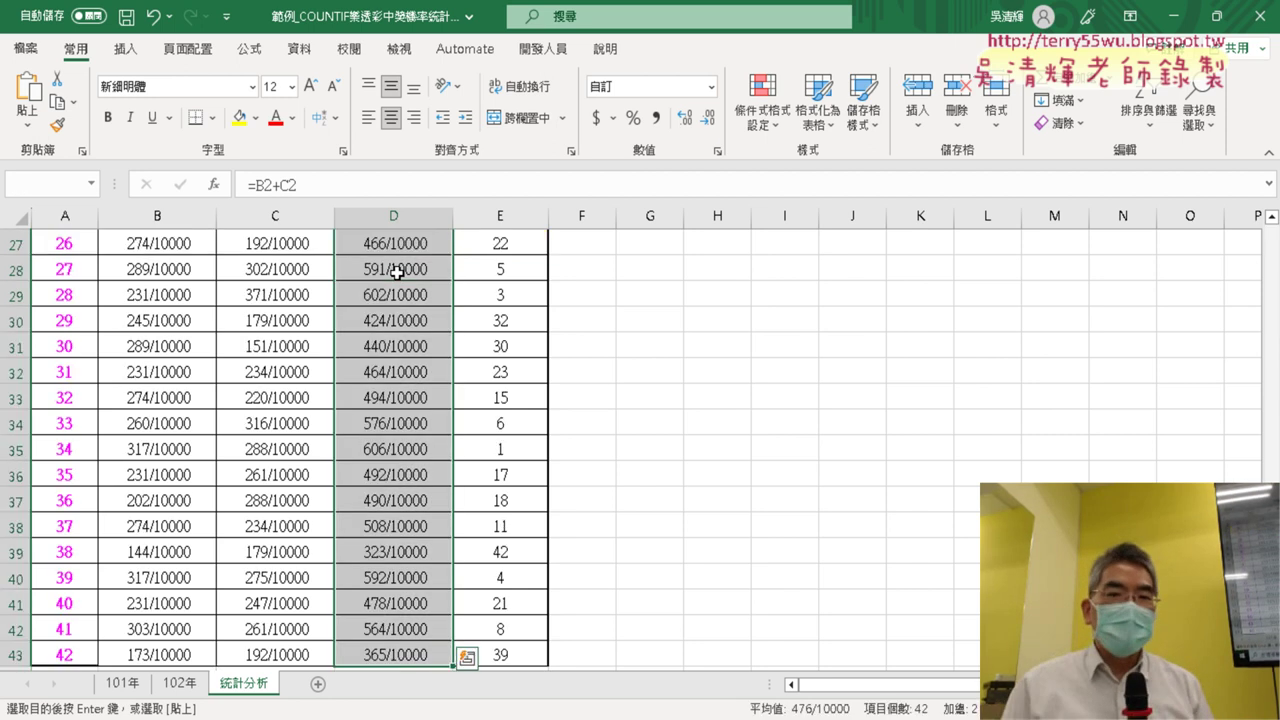
scroll(396, 340, up, 3)
scroll(396, 340, up, 5)
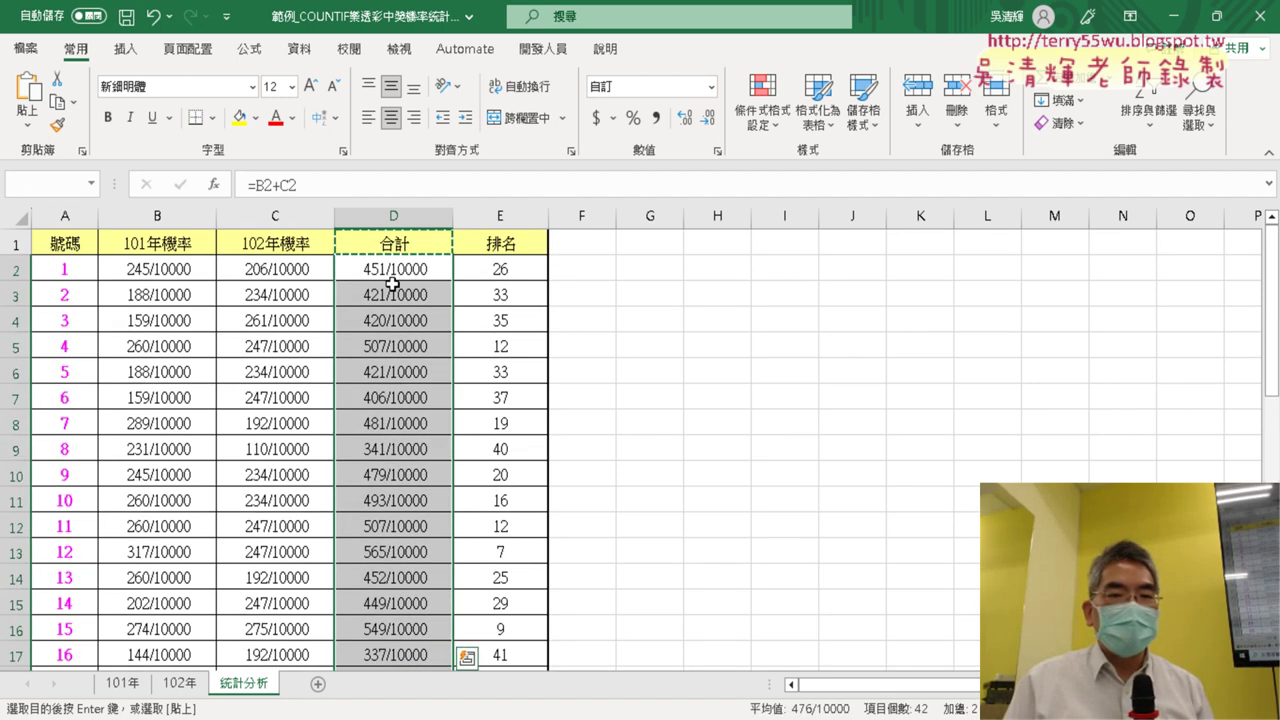
text(合計)
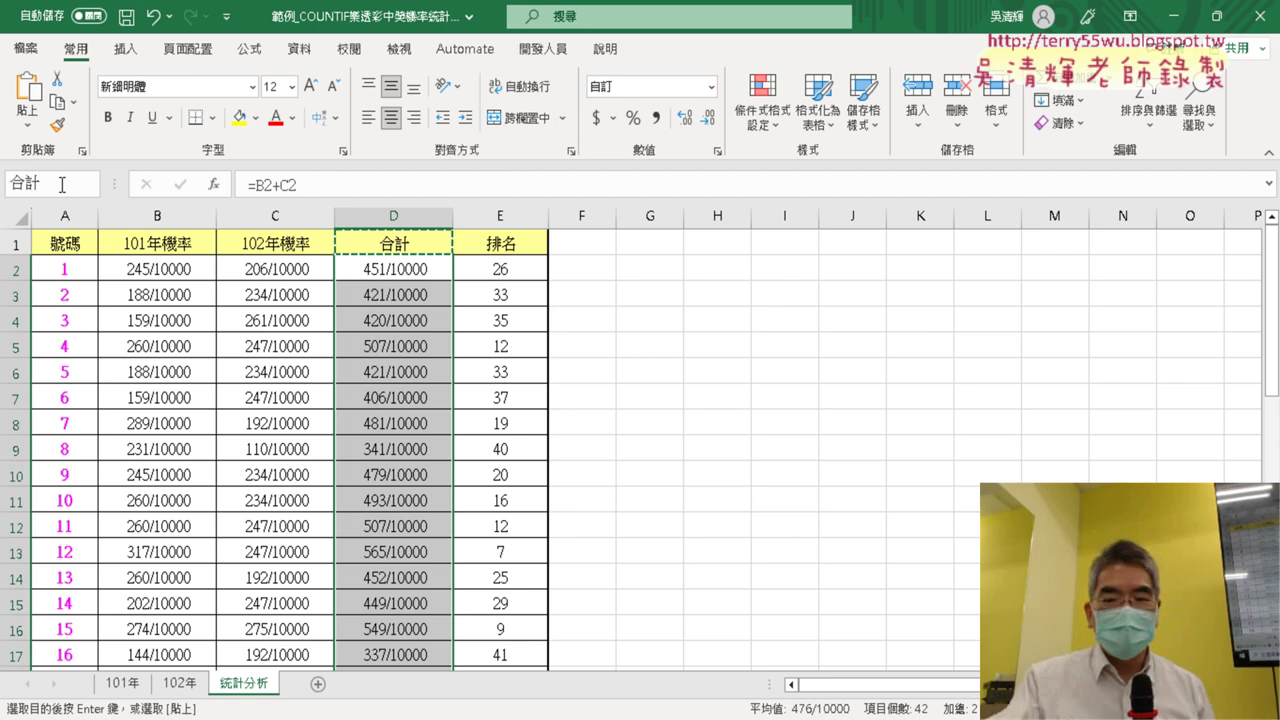
key(Return)
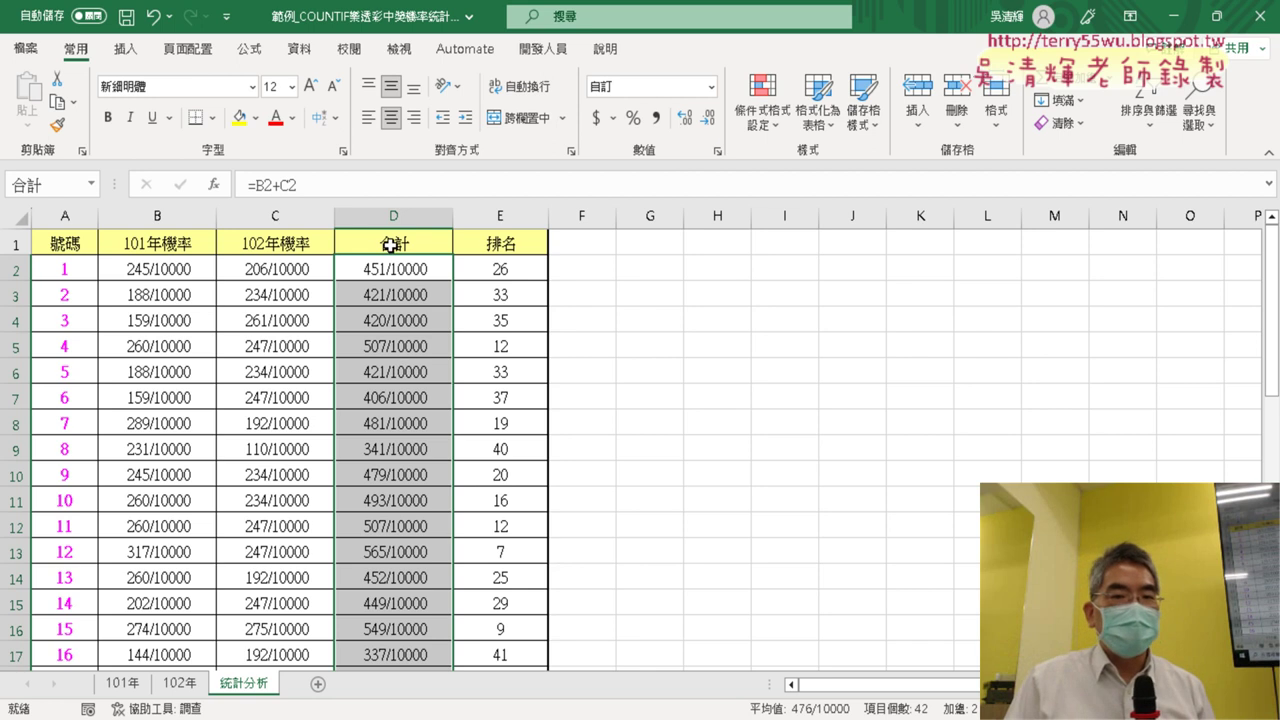
- Reopen E2's RANK.EQ arguments and delete the D$2:D$43 Ref value
click(479, 263)
click(297, 185)
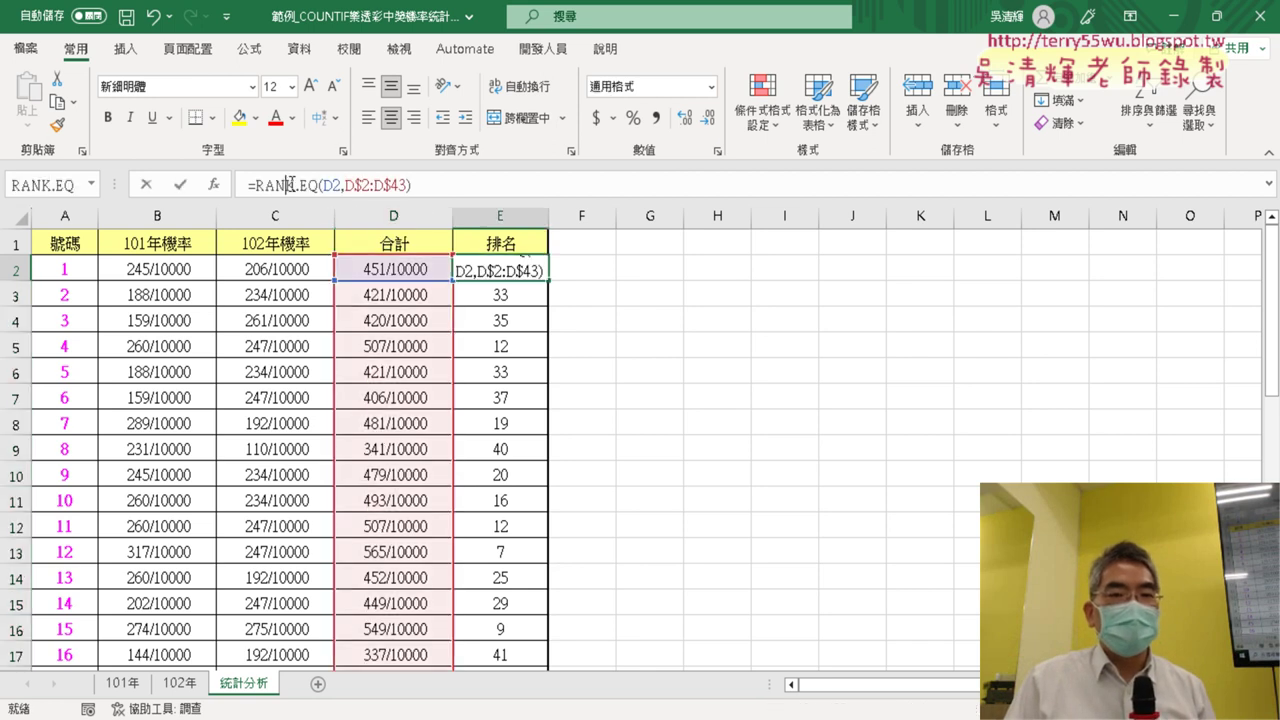
click(216, 186)
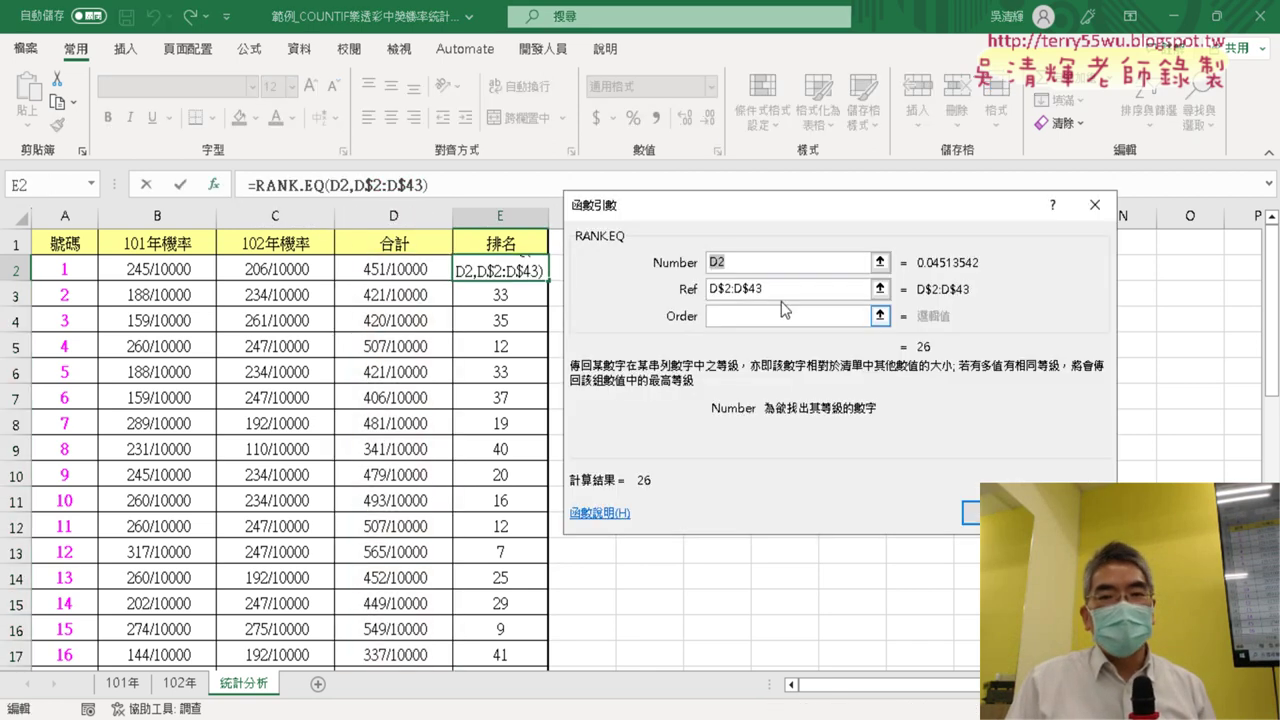
click(712, 290)
drag(770, 290, 712, 290)
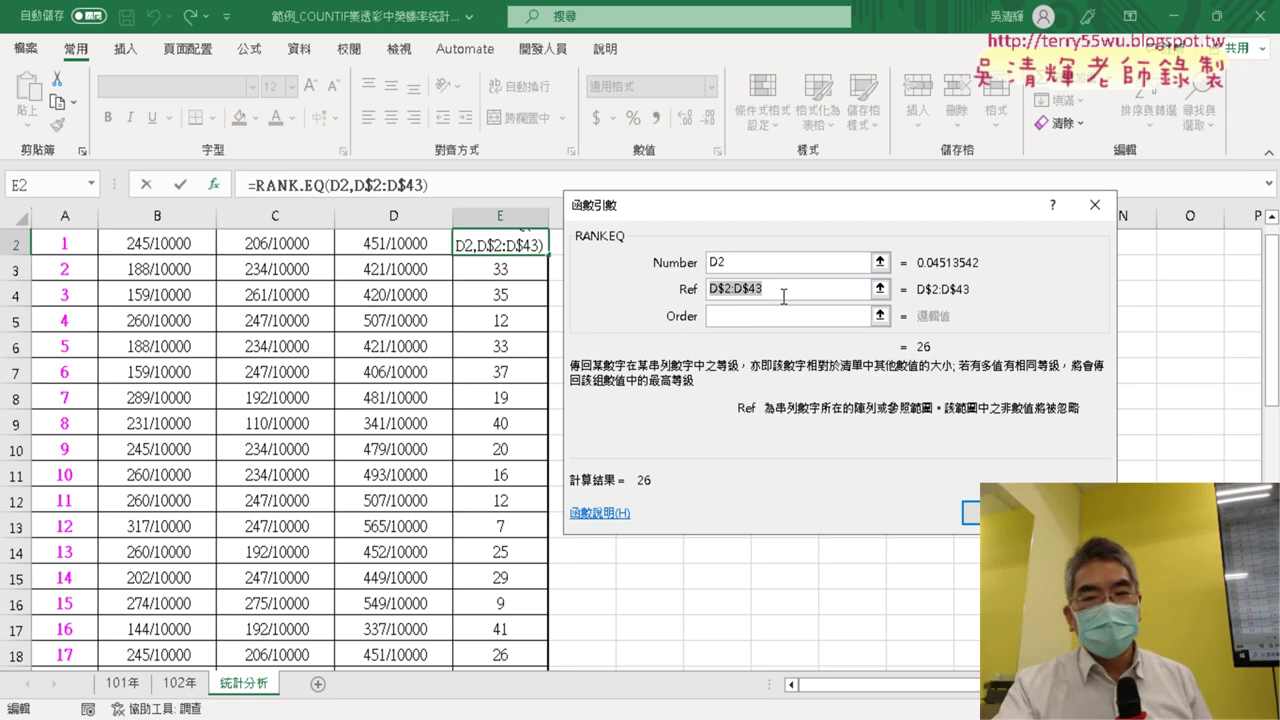
key(Delete)
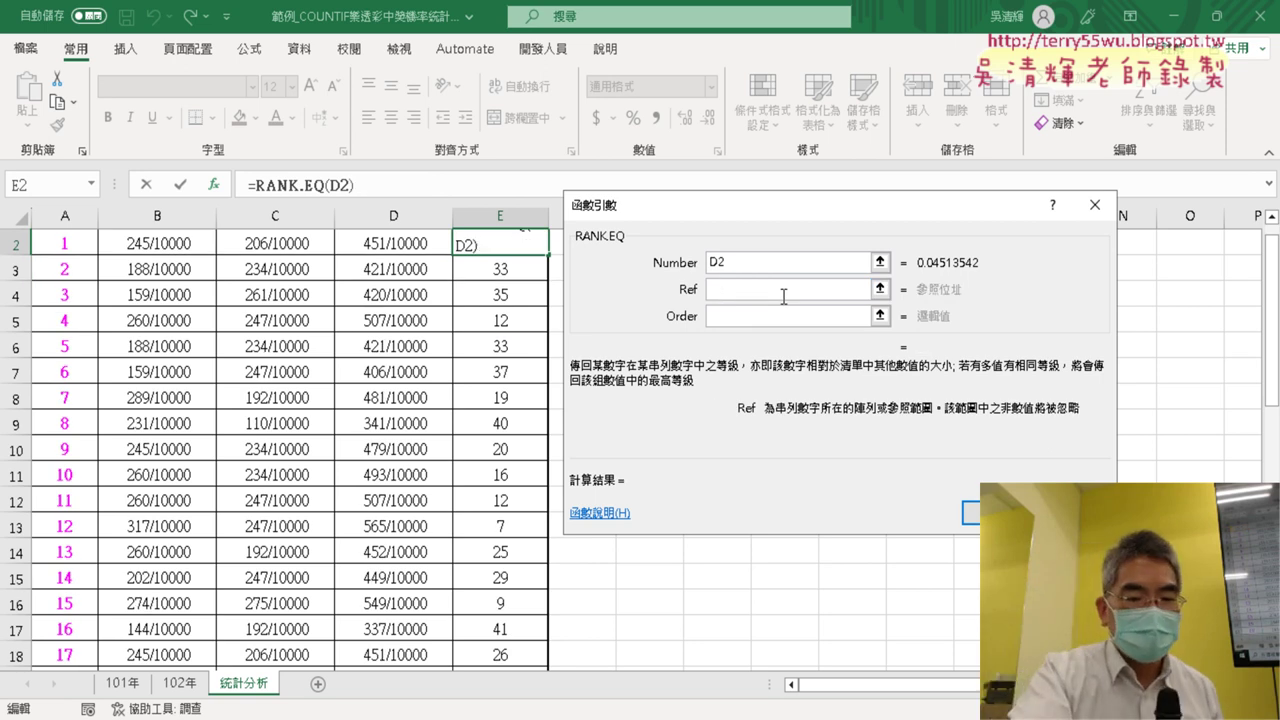
- Paste the defined name 合計 into Ref with F3, making E2 =RANK.EQ(D2,合計)
key(F3)
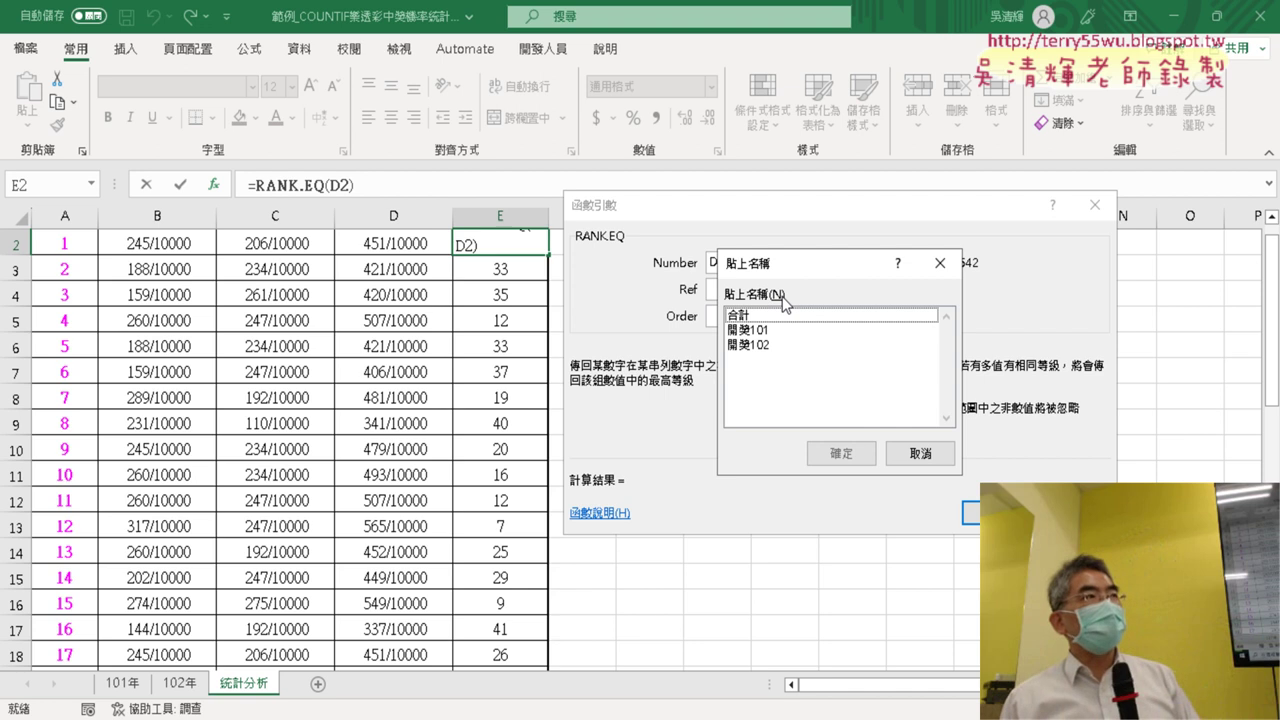
click(766, 318)
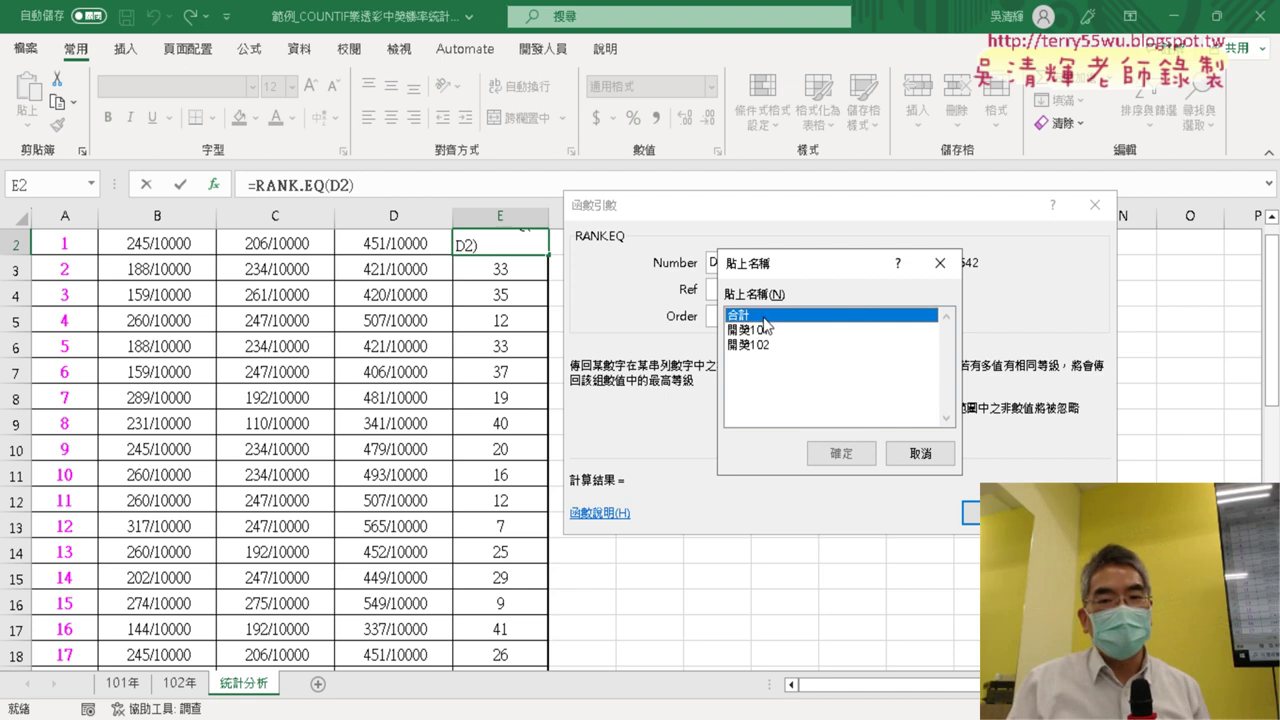
key(Escape)
key(F3)
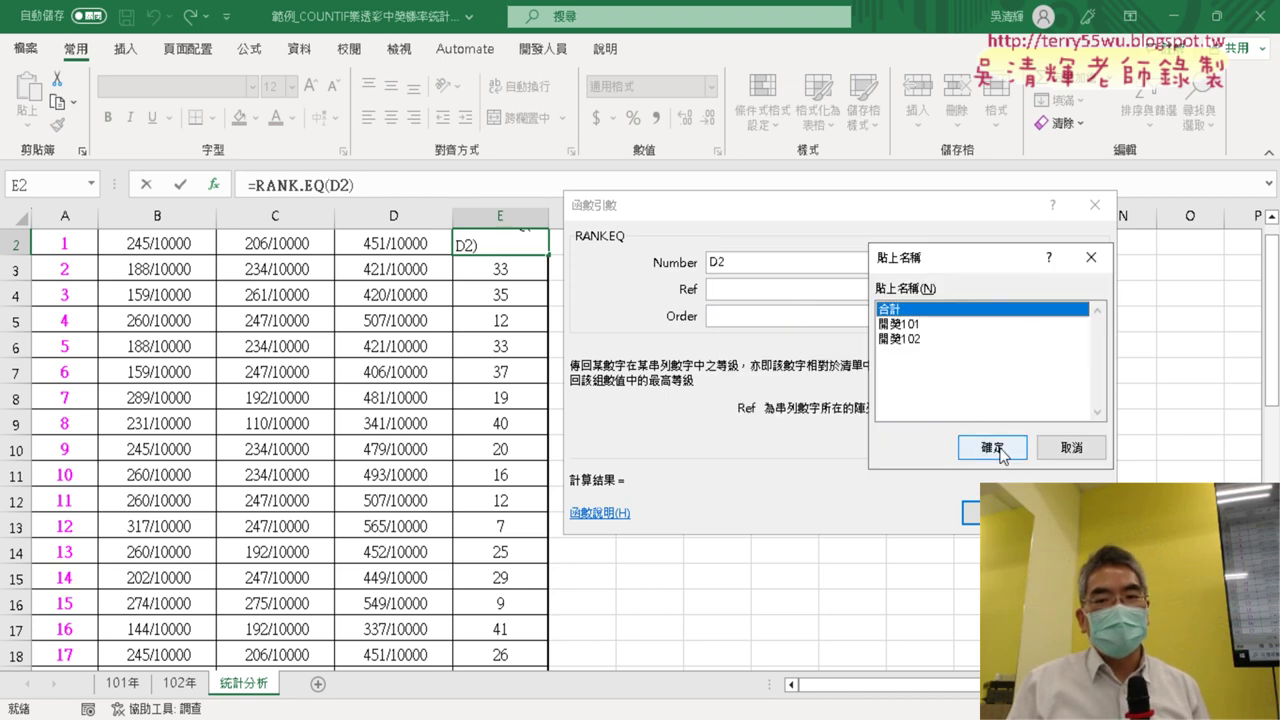
click(990, 448)
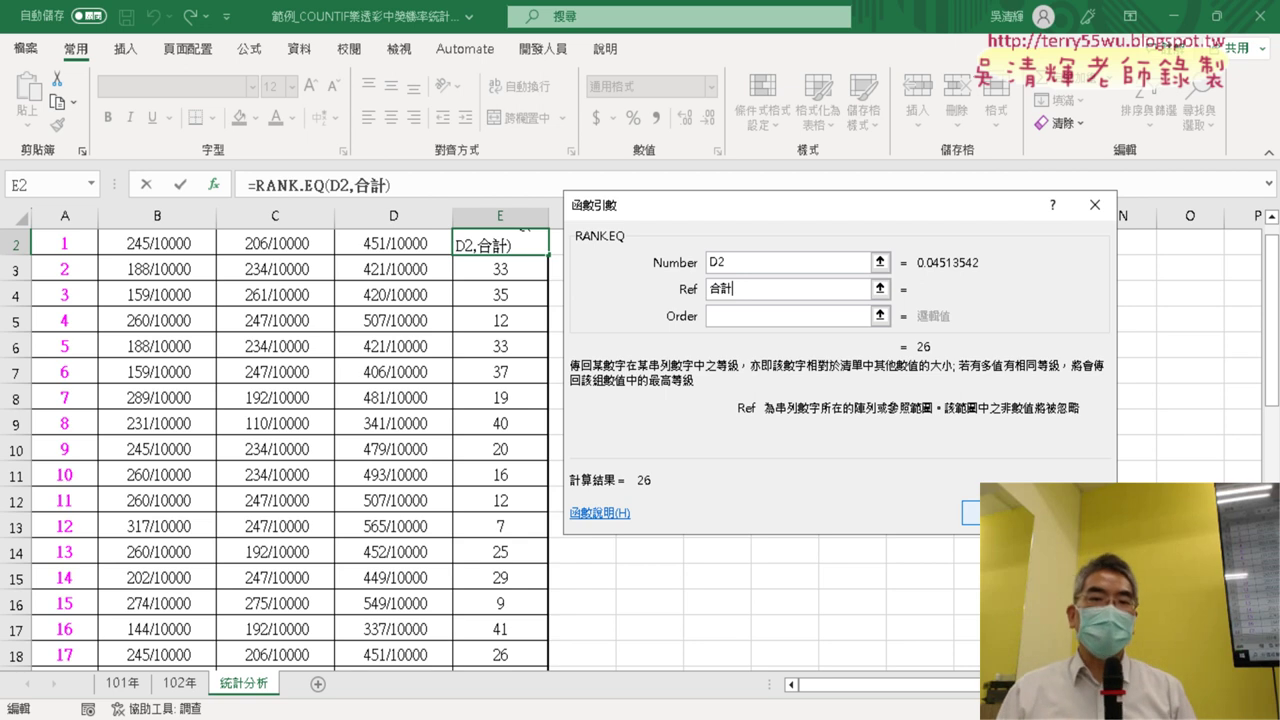
click(972, 512)
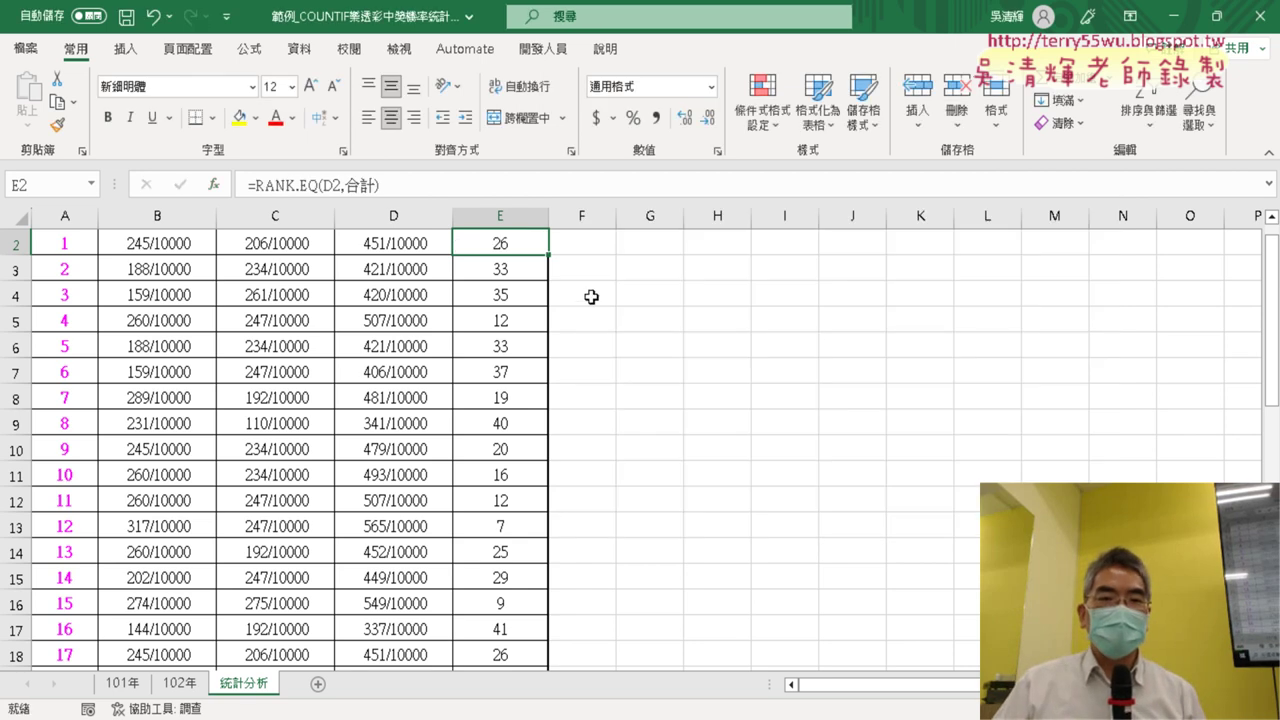
double_click(549, 254)
scroll(549, 254, up, 1)
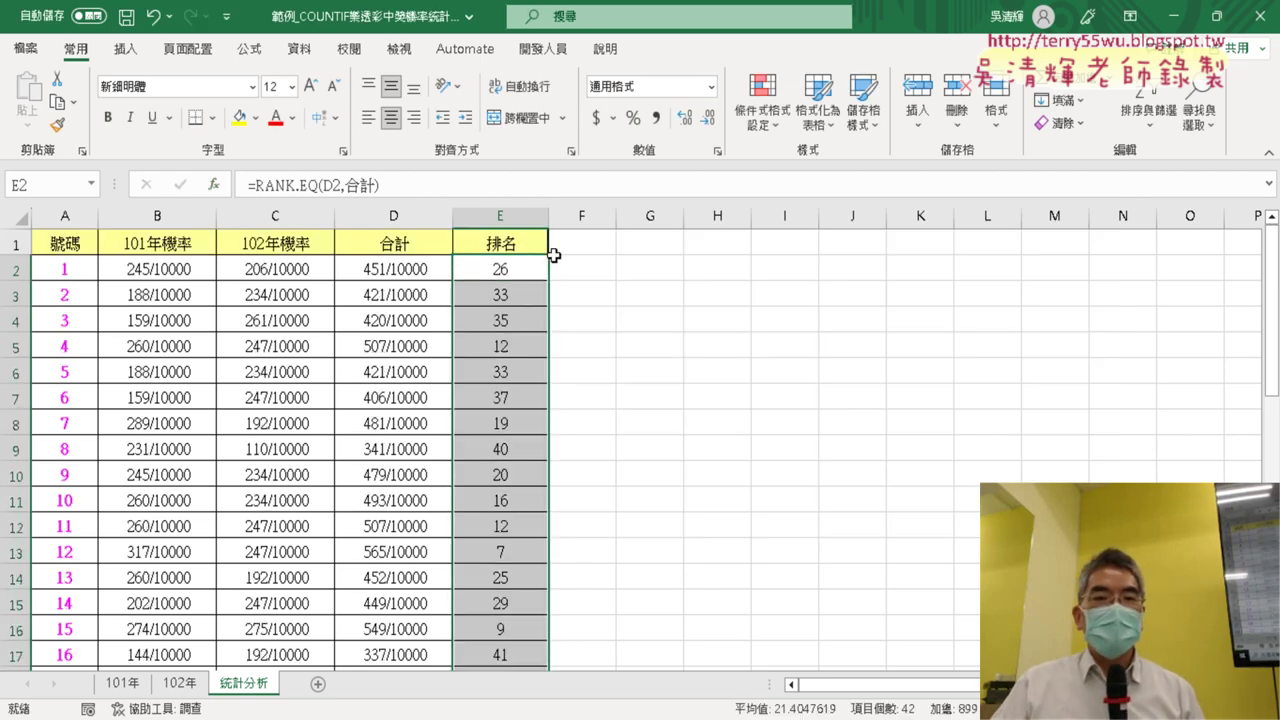
click(737, 343)
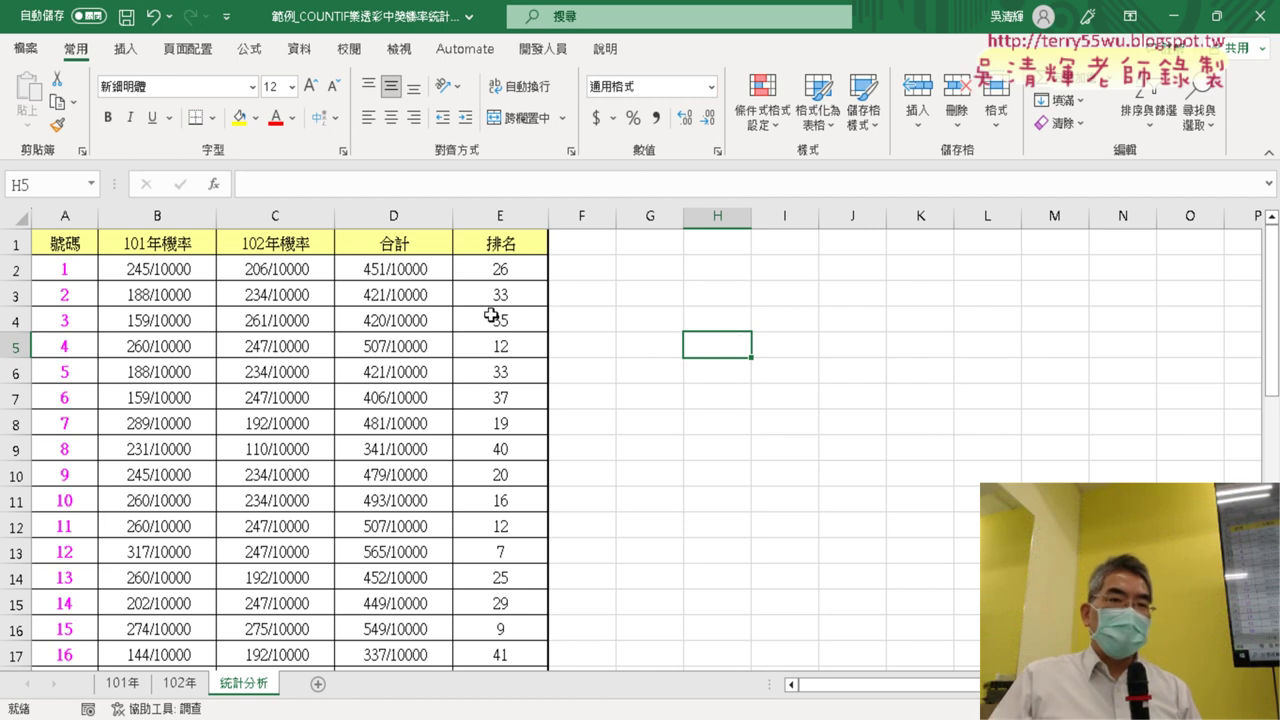
click(190, 272)
click(256, 273)
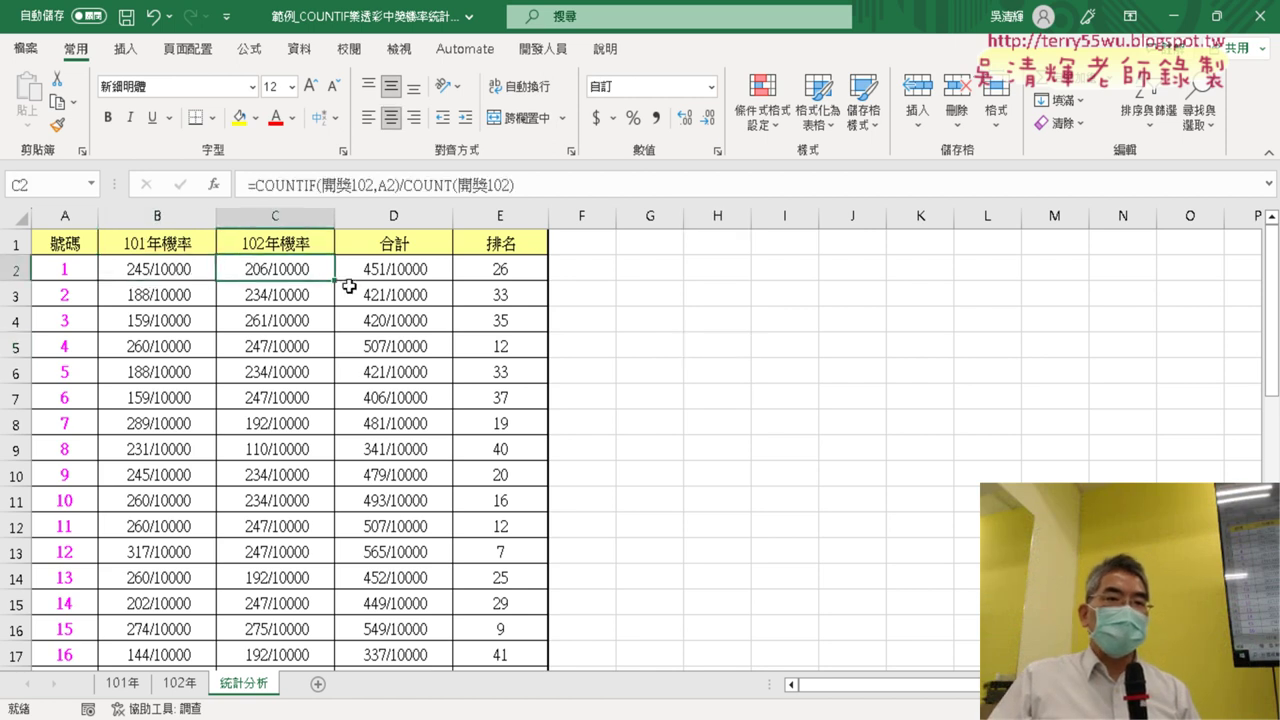
click(437, 271)
click(481, 266)
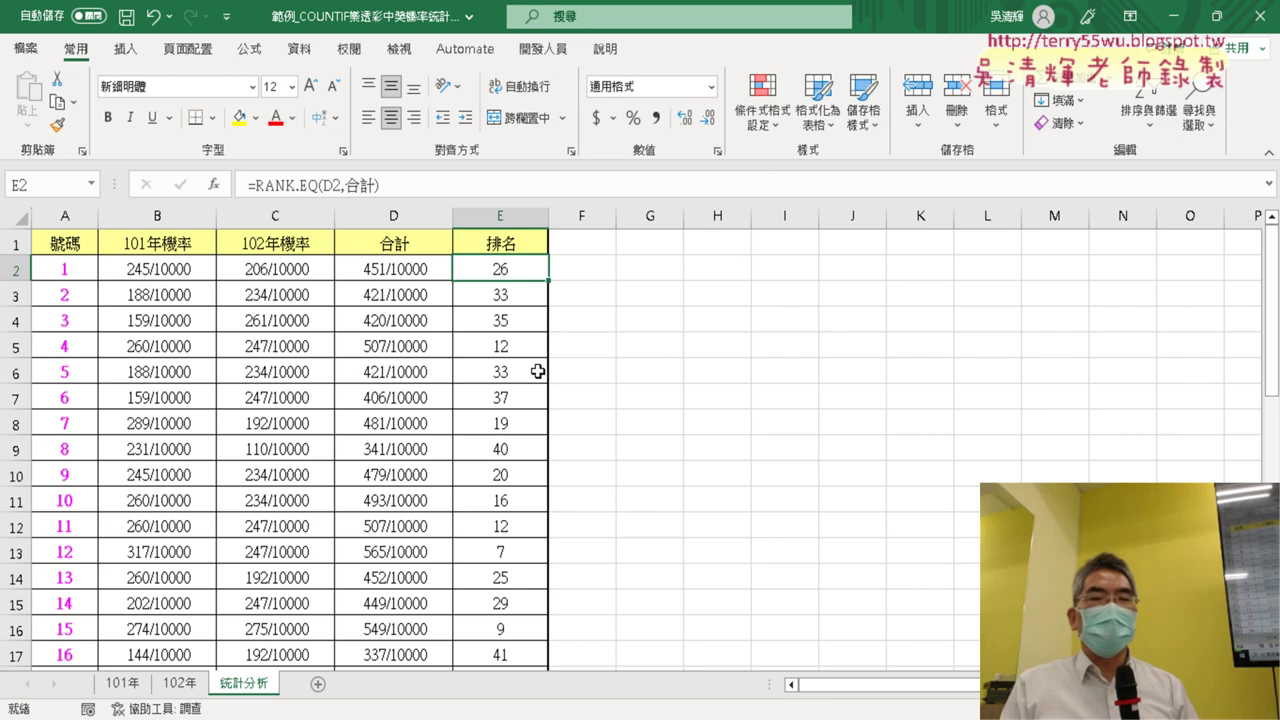
click(260, 272)
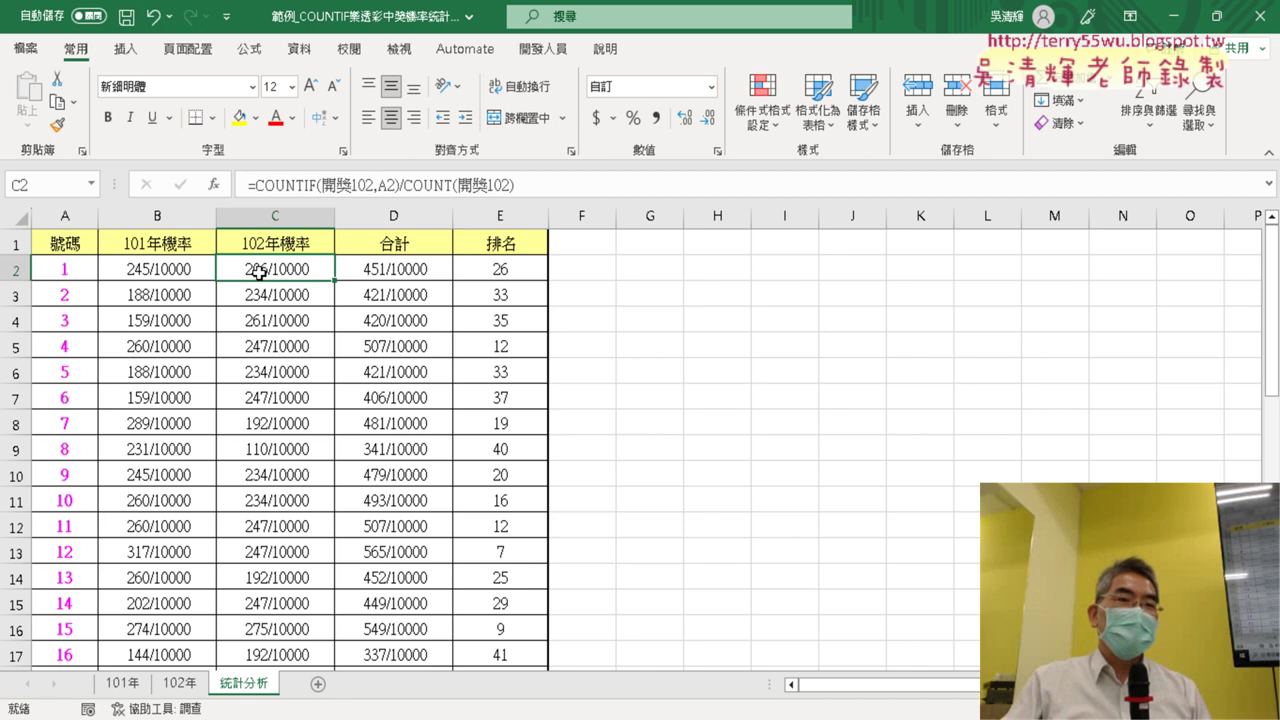
- Delete the 合計 name in Name Manager, turning every 排名 rank into #NAME?
click(250, 52)
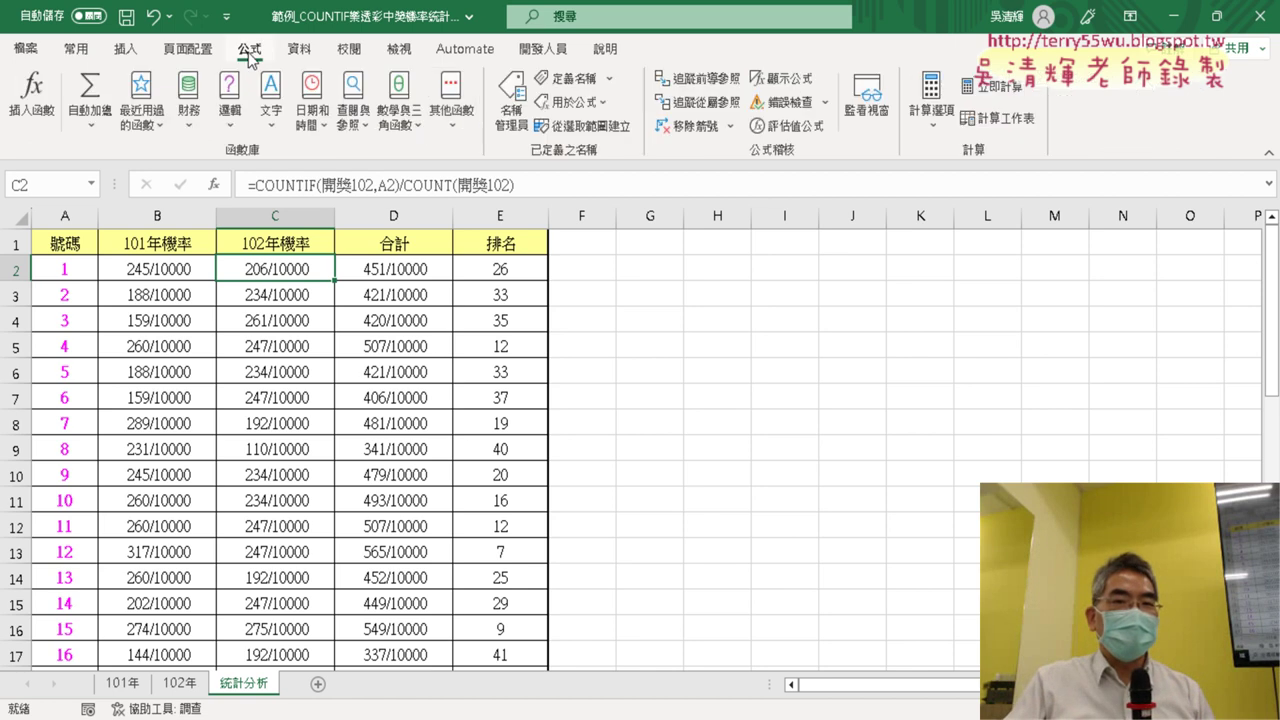
click(512, 110)
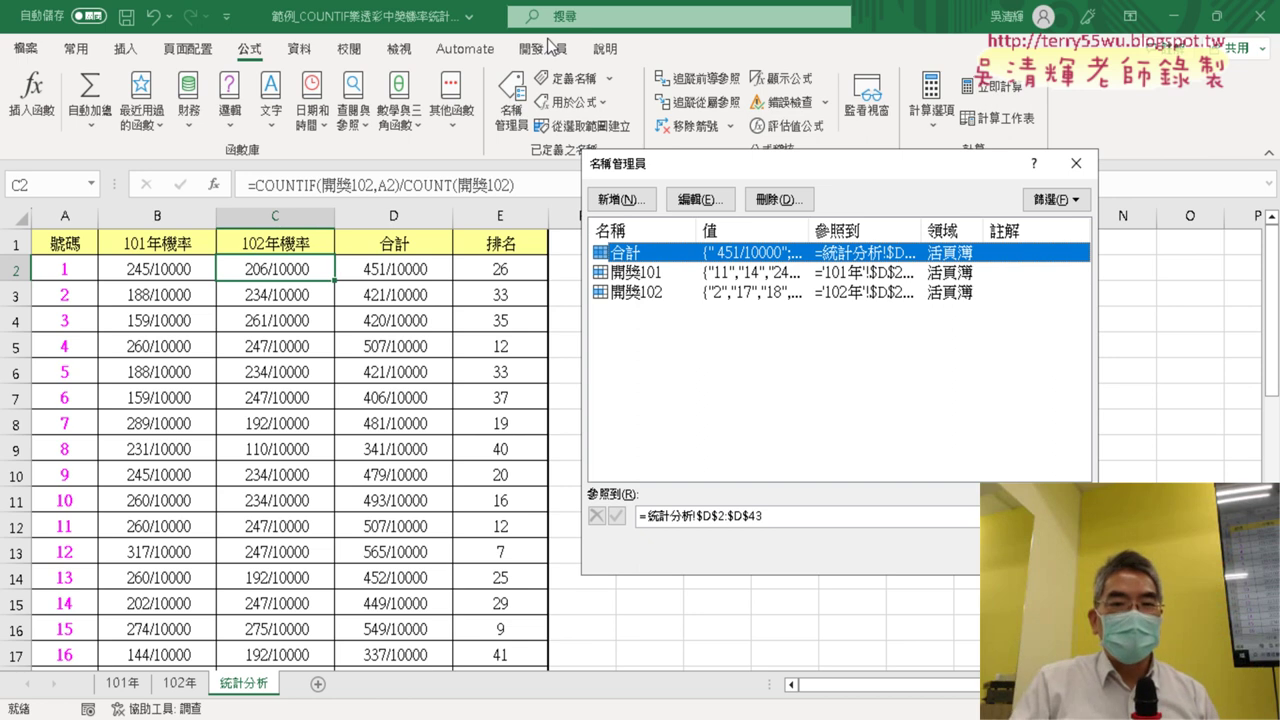
click(688, 253)
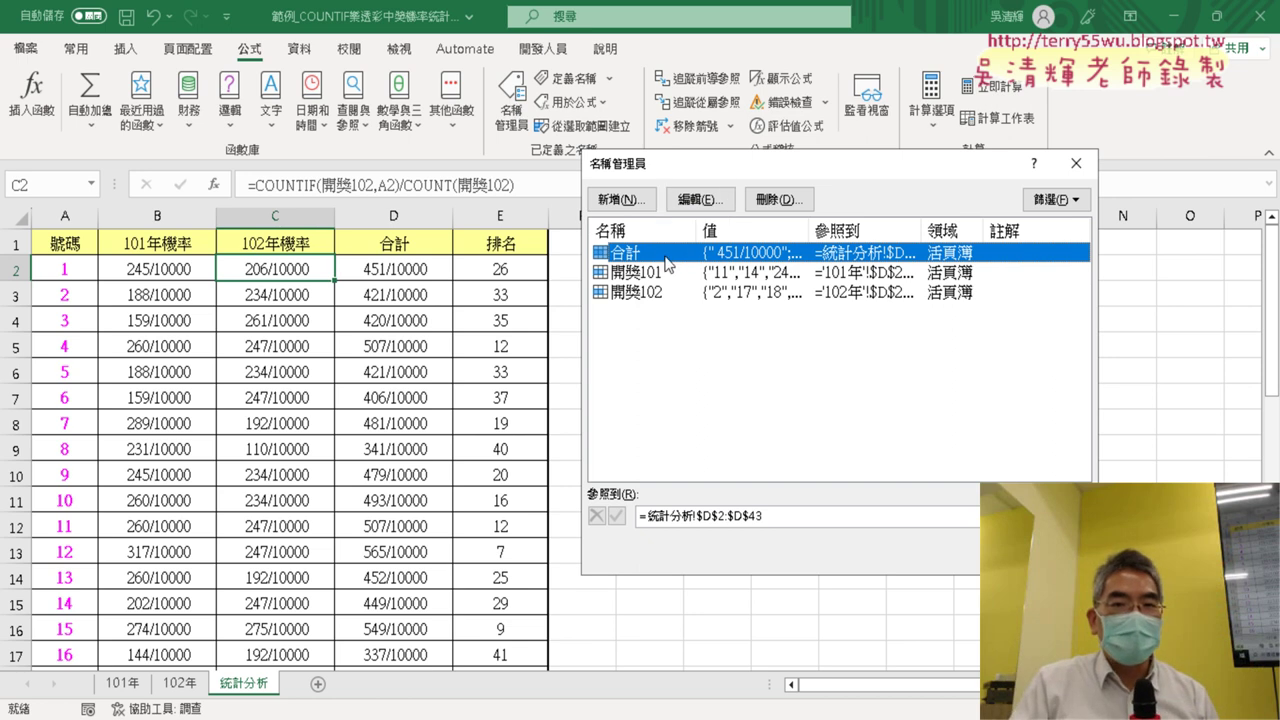
click(789, 198)
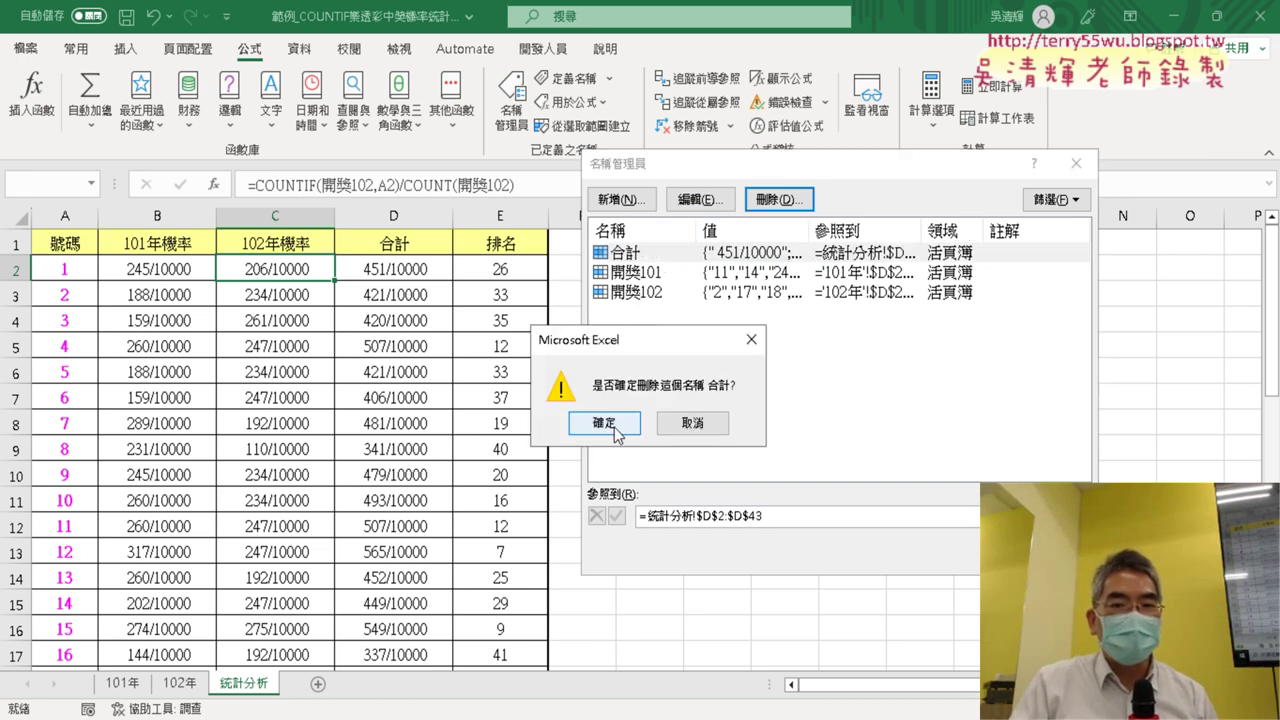
click(604, 423)
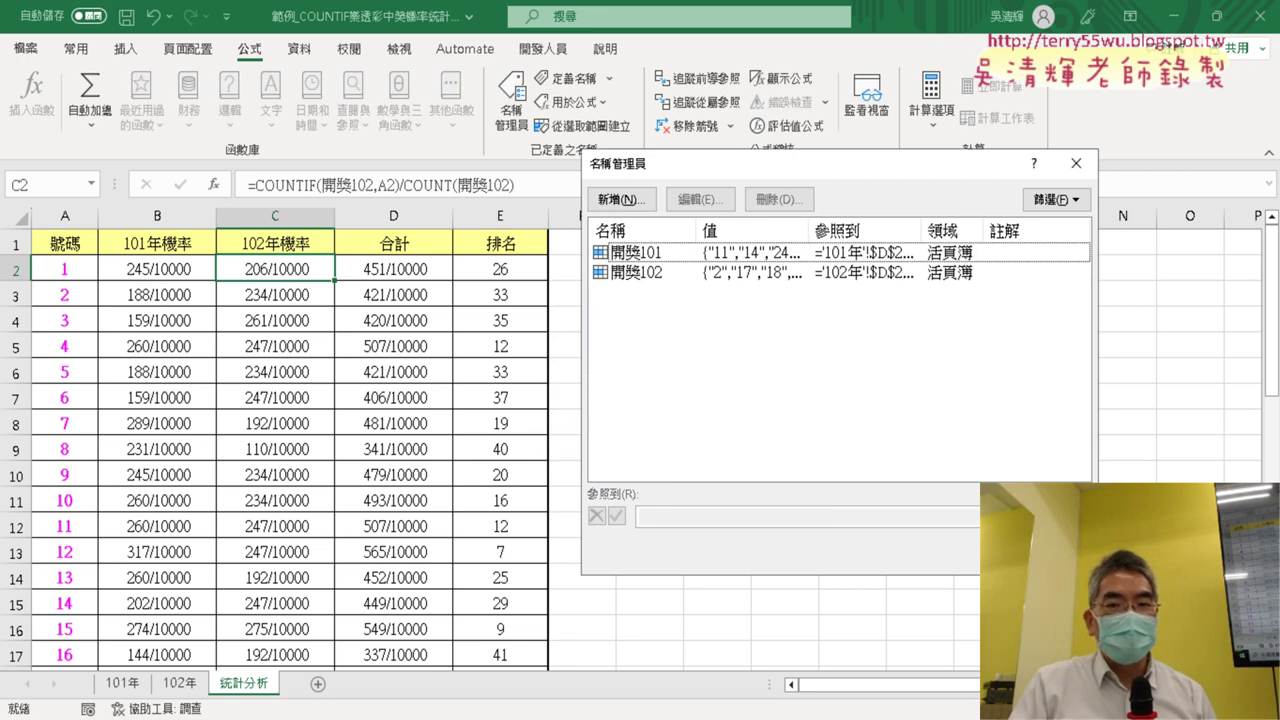
key(Escape)
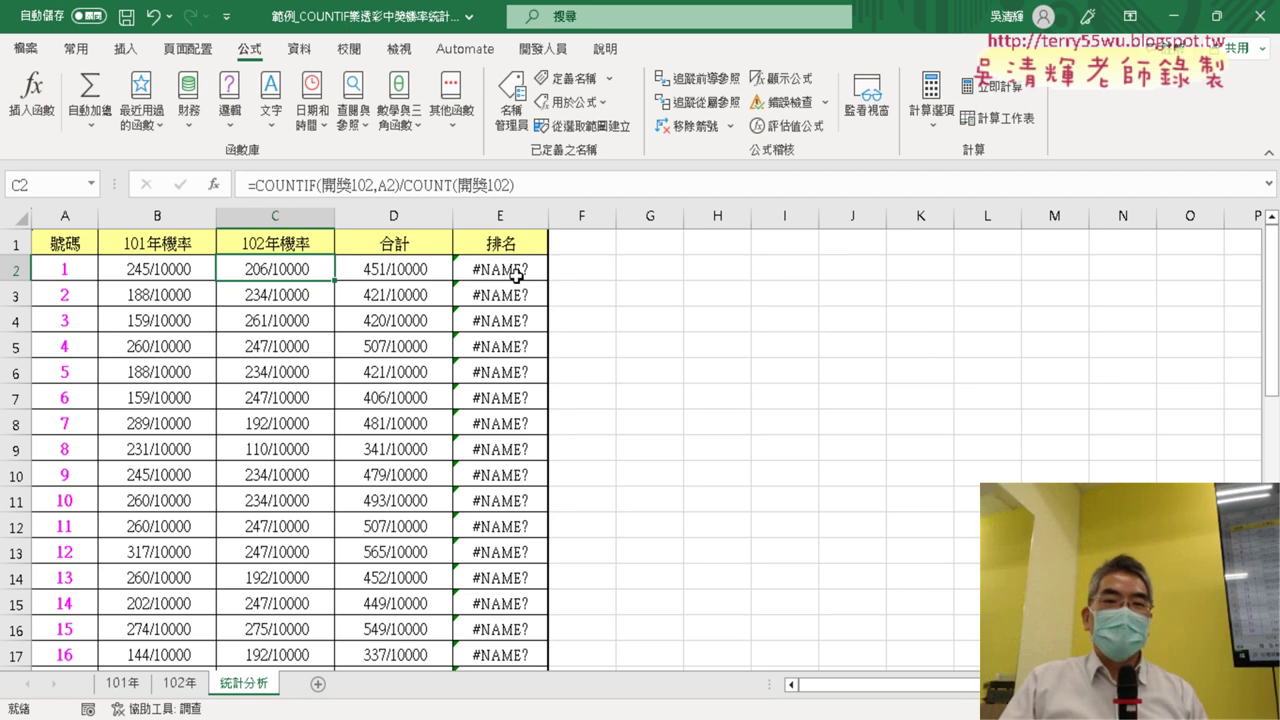
click(508, 271)
click(274, 185)
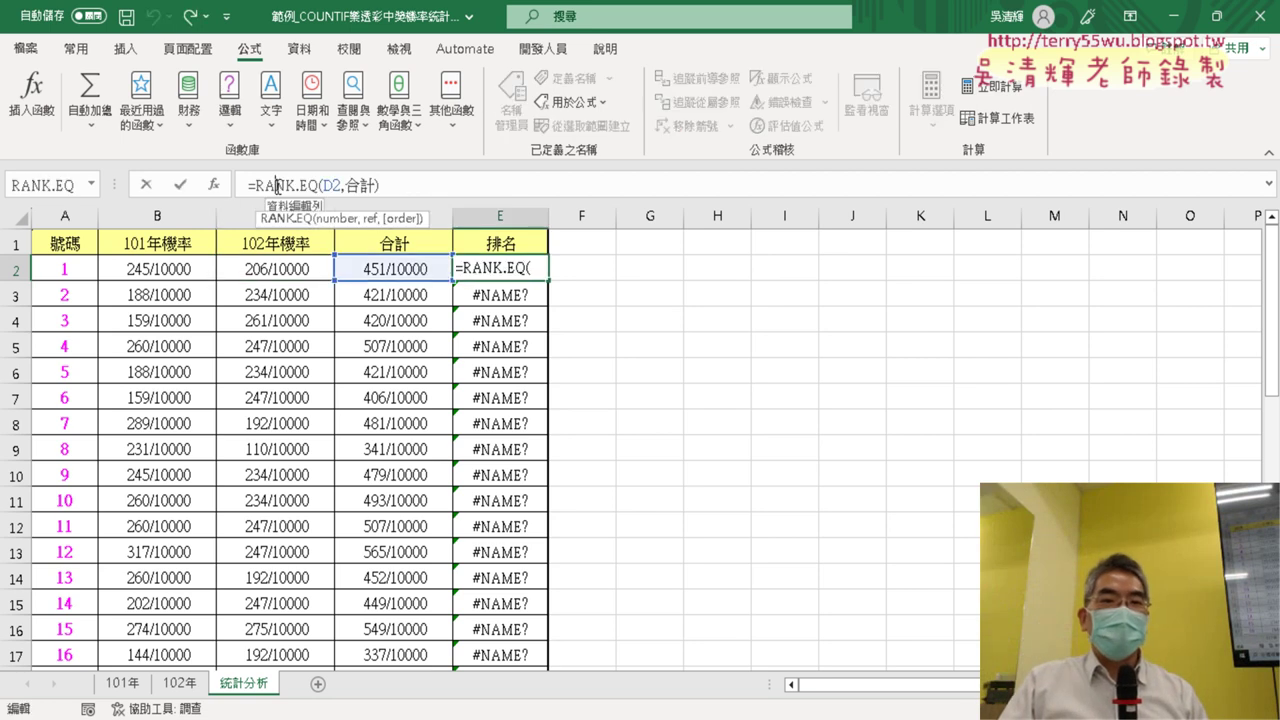
click(215, 186)
click(848, 287)
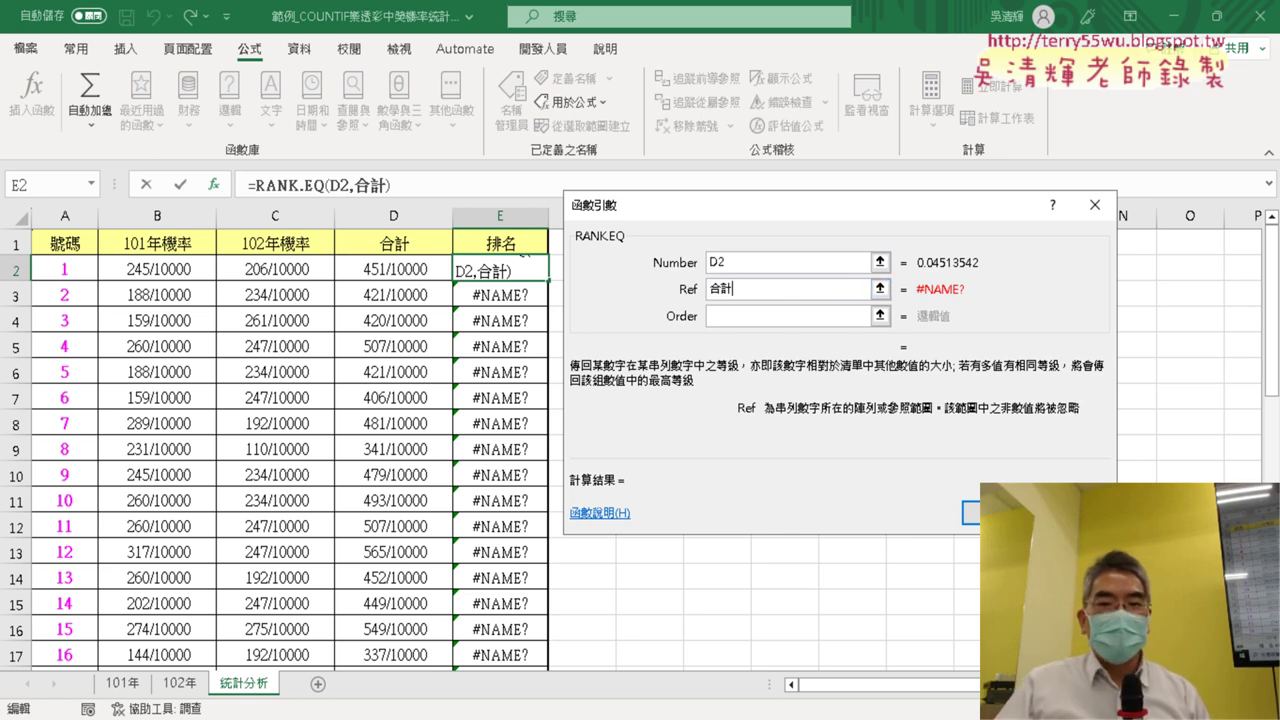
click(1060, 512)
click(508, 118)
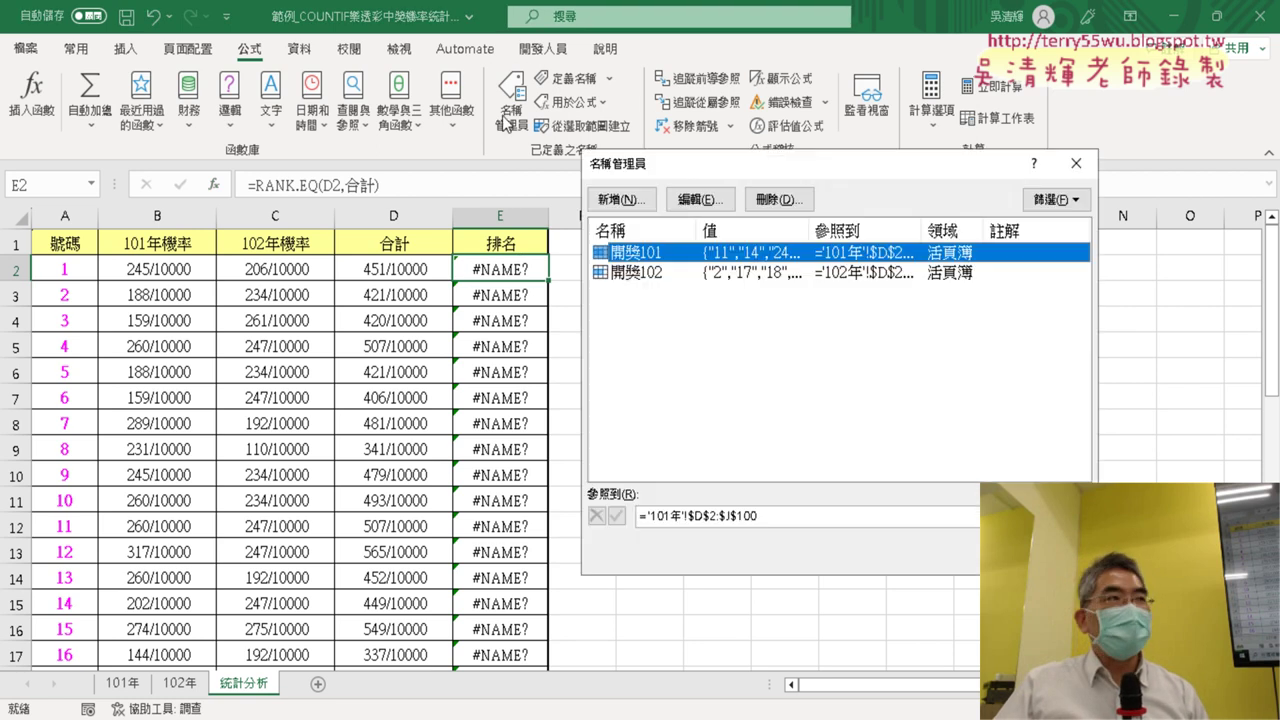
click(641, 331)
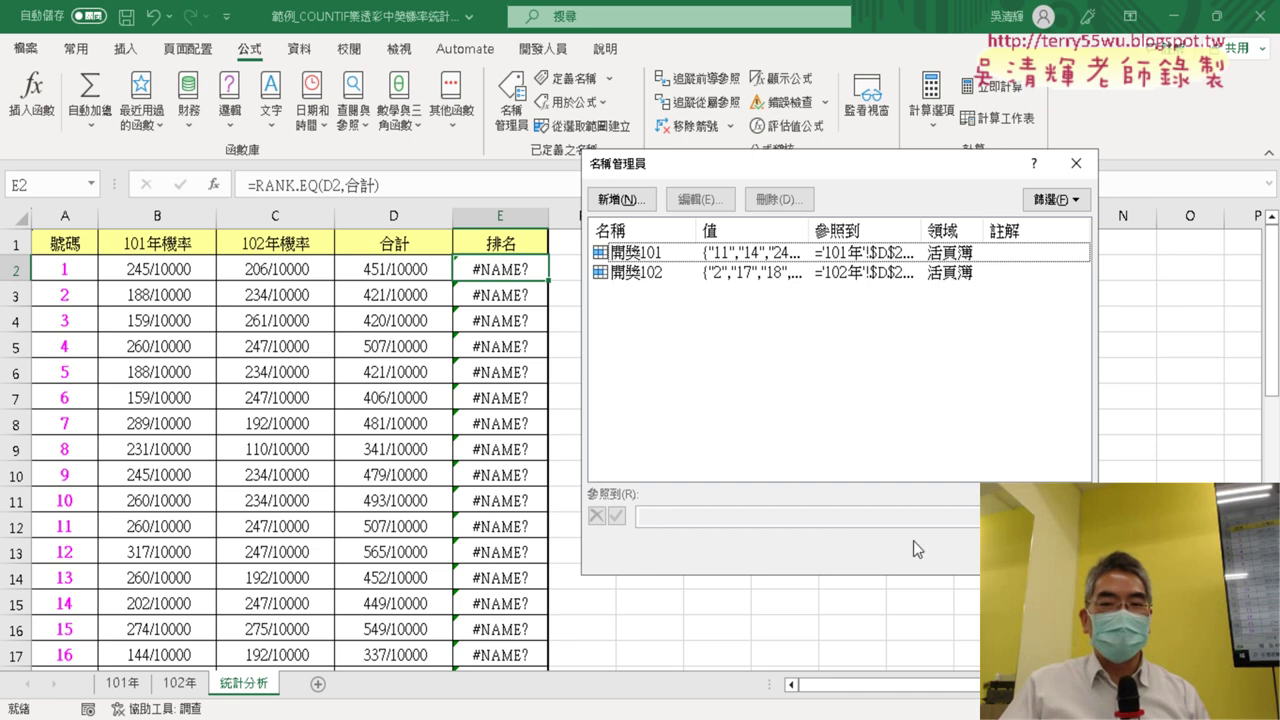
key(Escape)
click(420, 250)
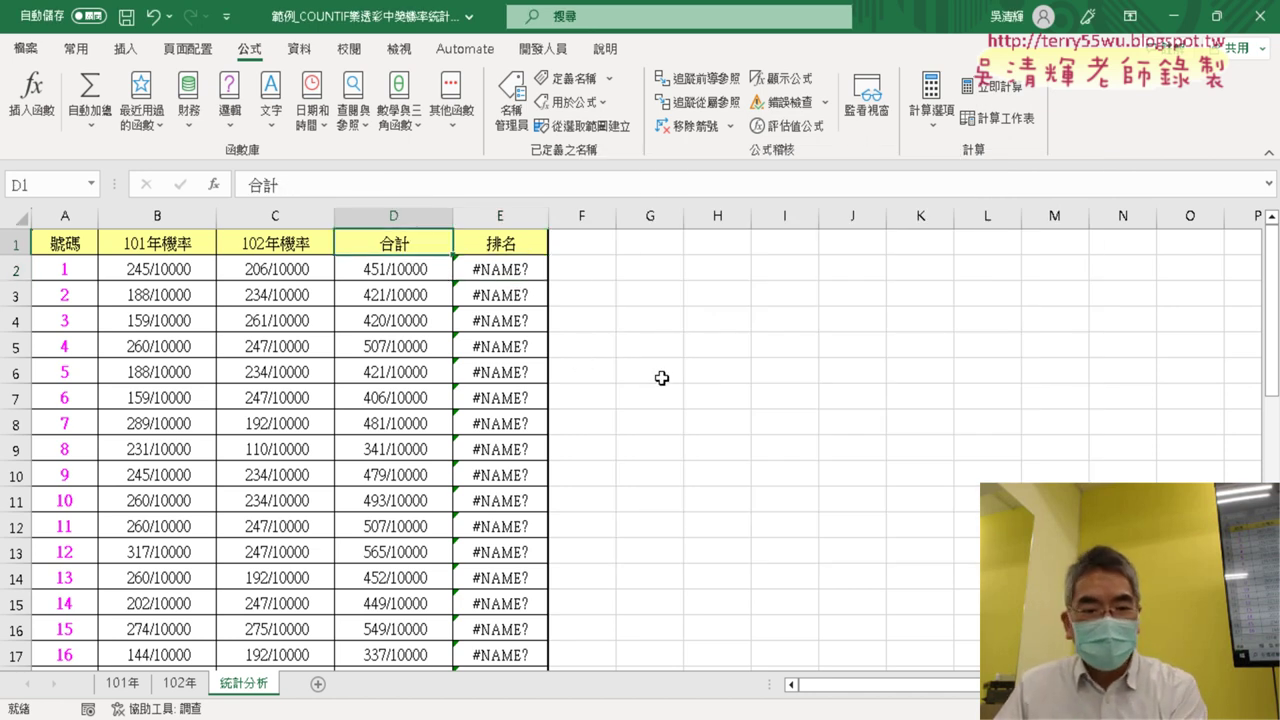
- Select the totals D2:D43 and name them 合計 in the Name Box, restoring ranks like 26
key(ctrl+c)
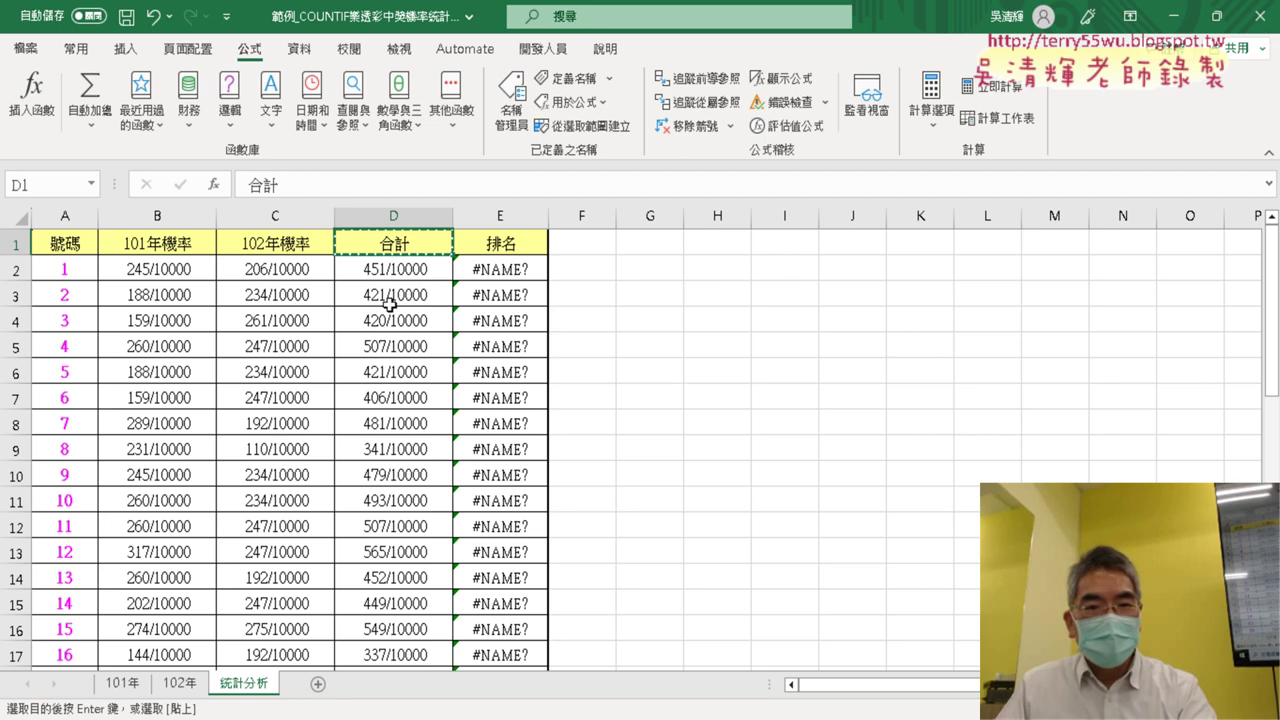
click(405, 280)
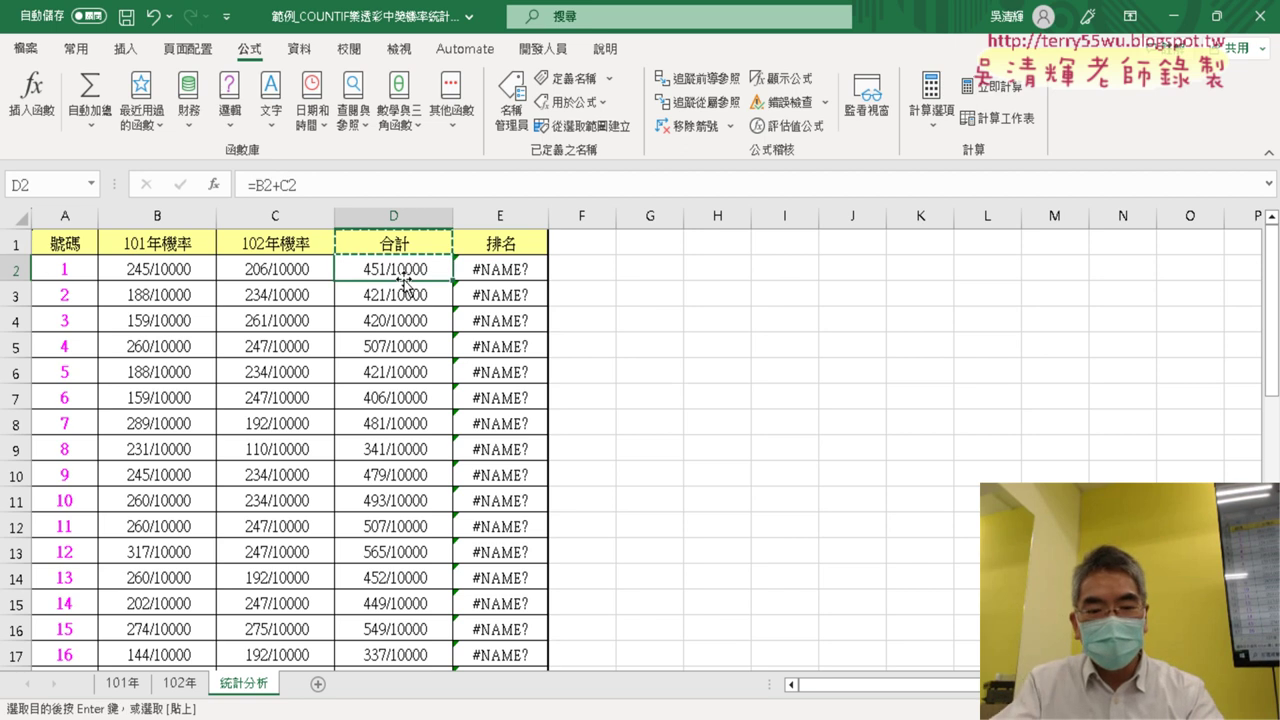
key(ctrl+shift+Down)
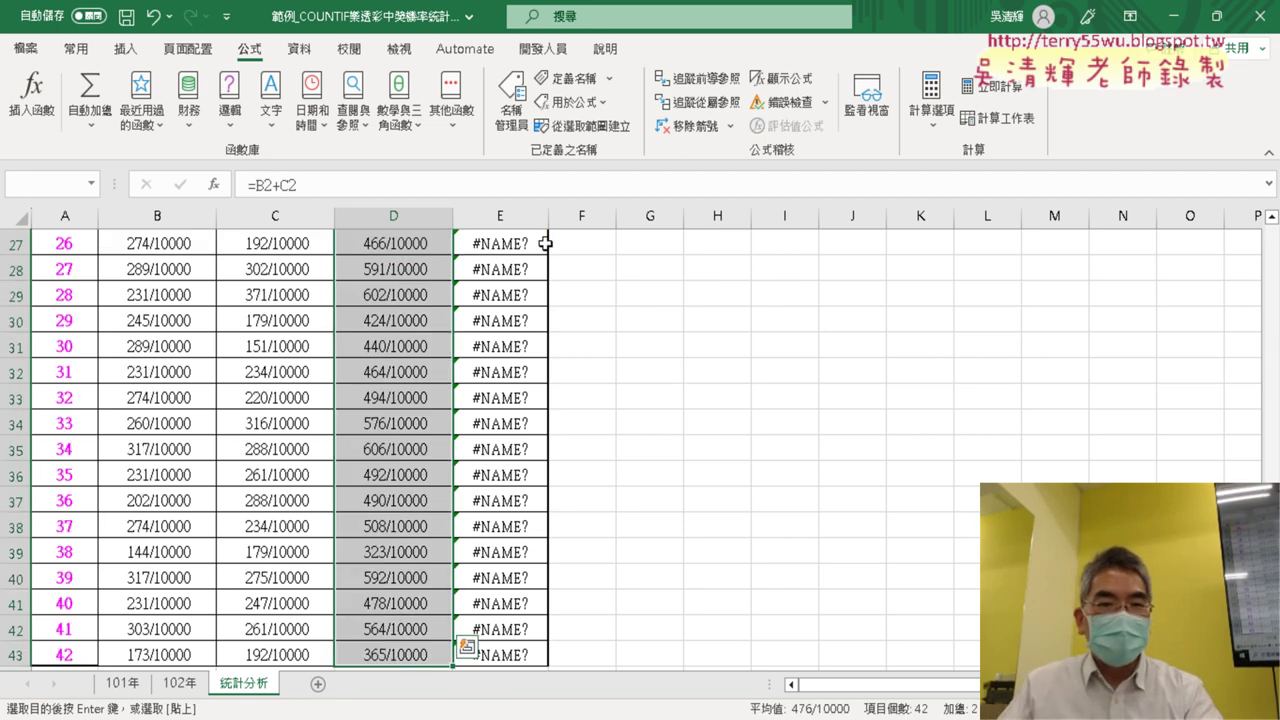
scroll(407, 332, up, 2)
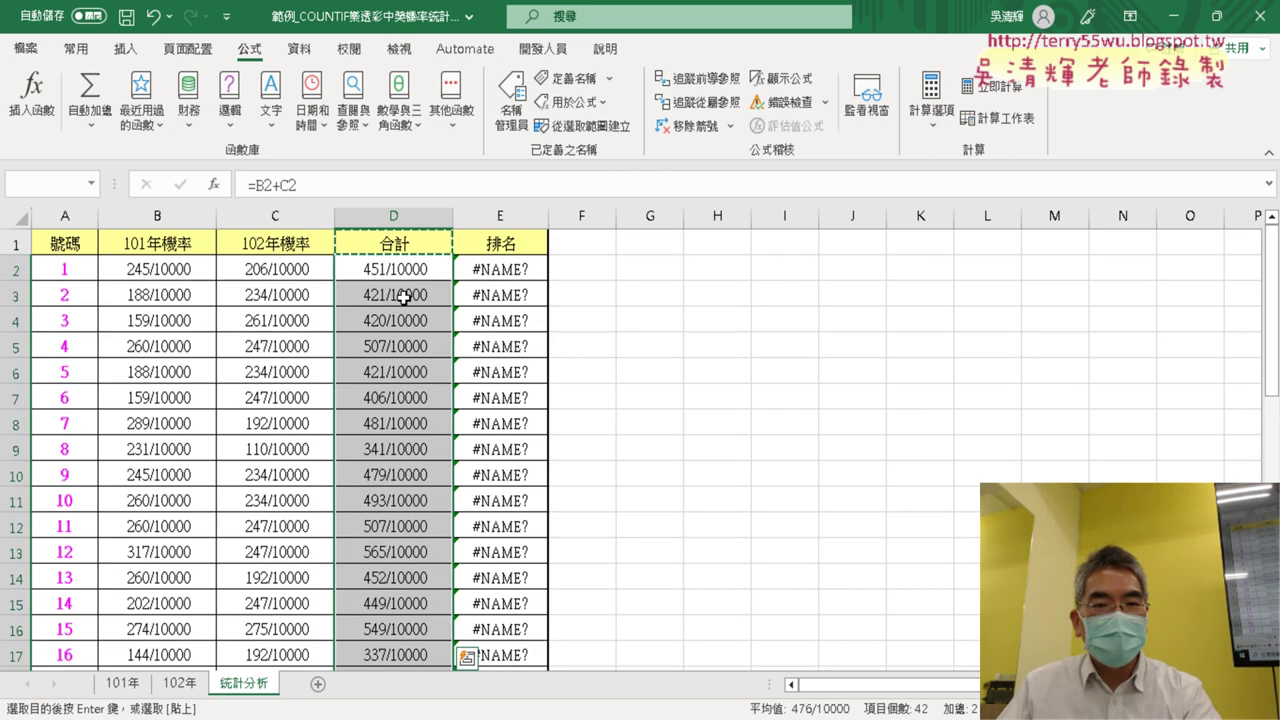
click(67, 188)
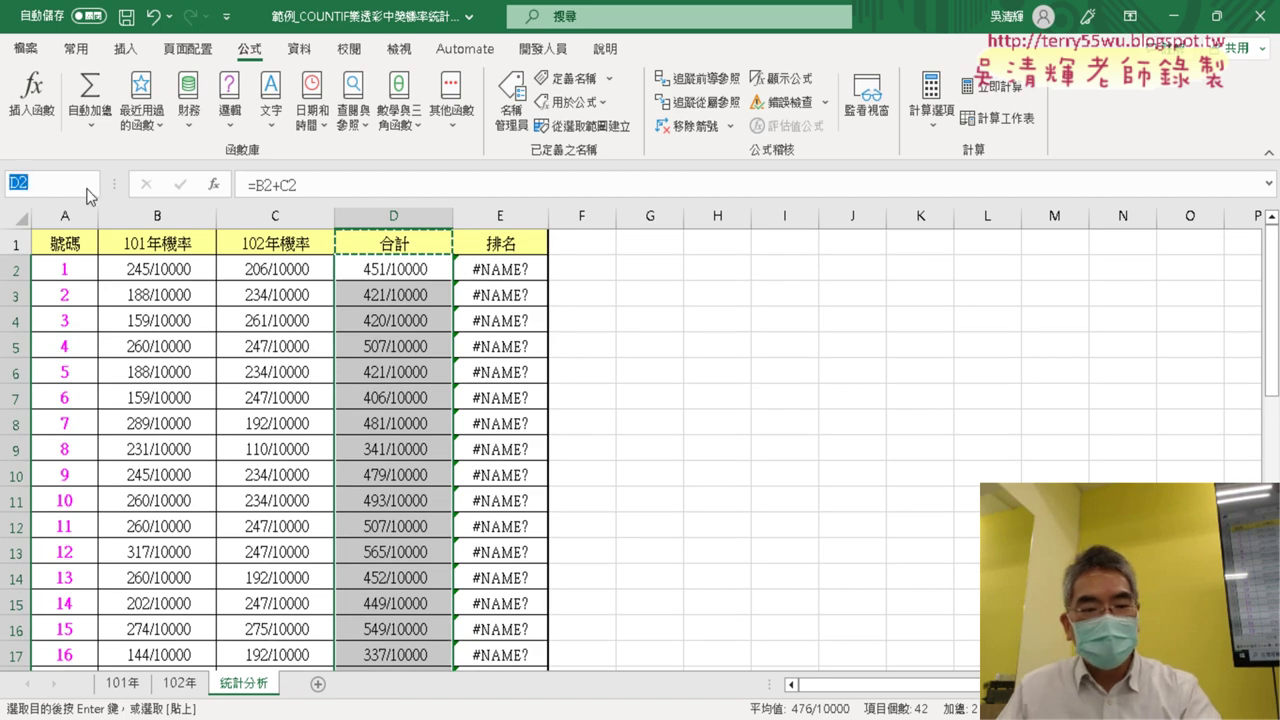
text(合計)
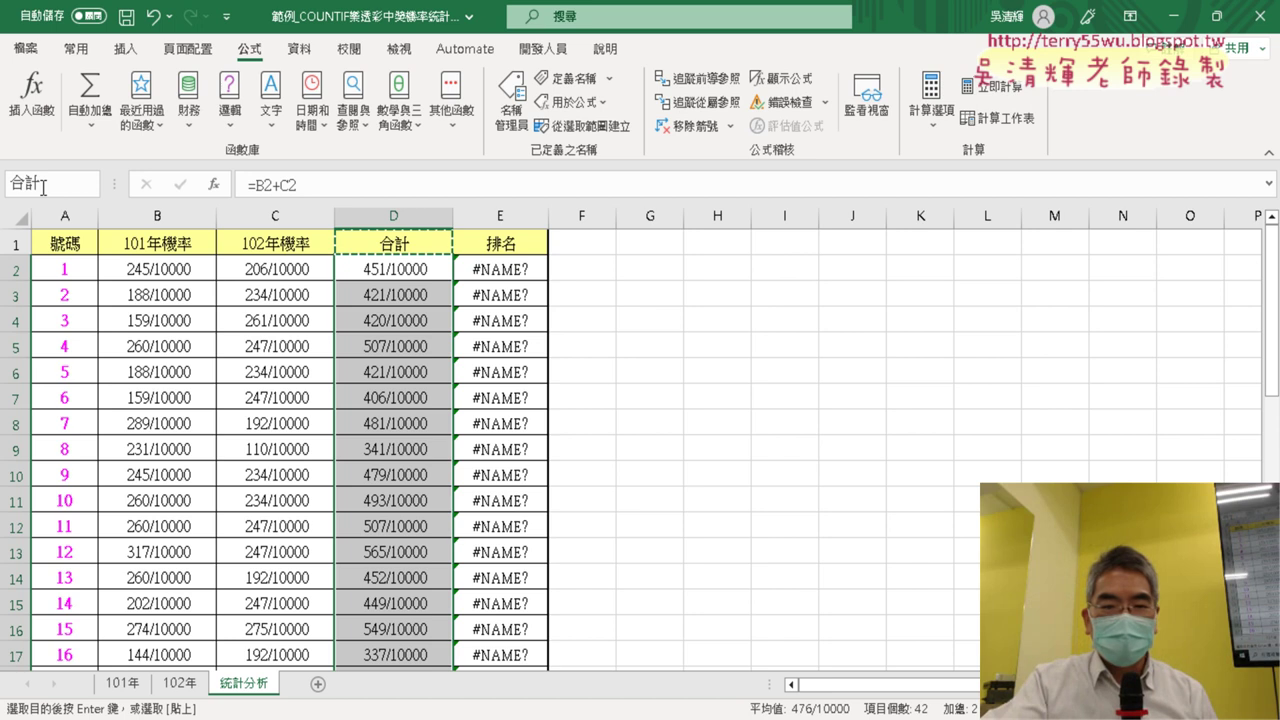
key(Return)
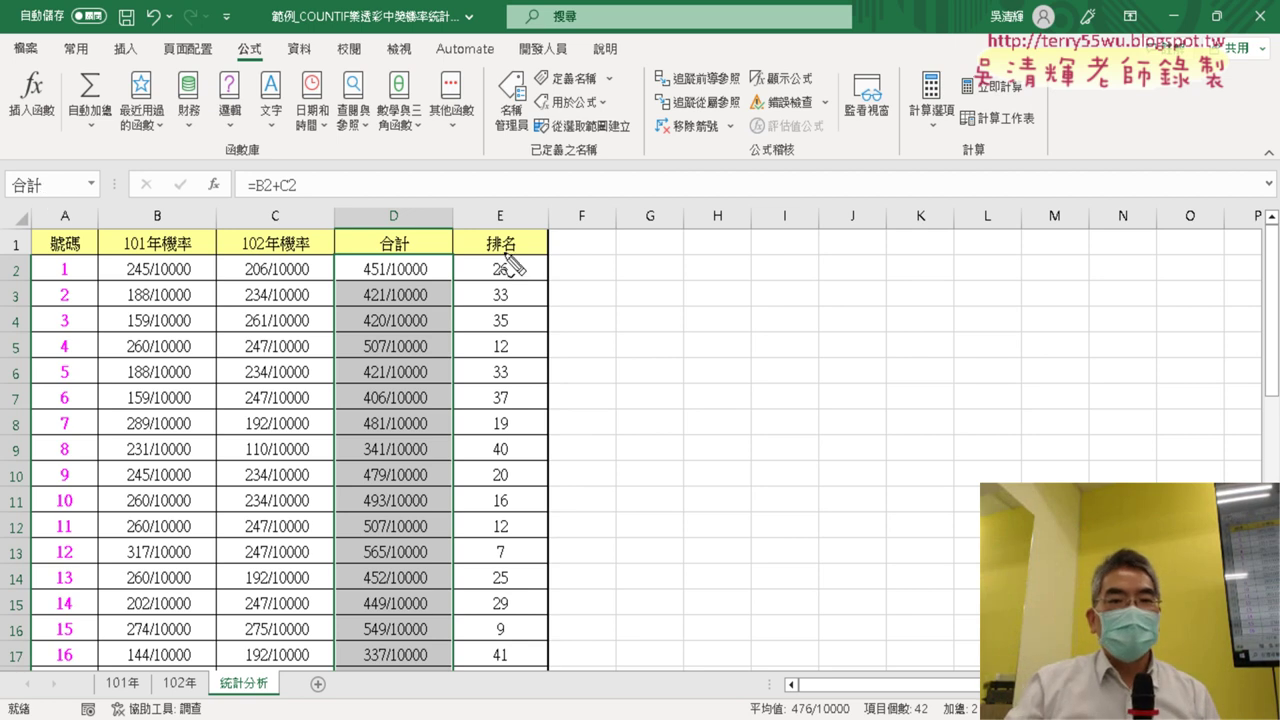
mouse_move(505, 293)
mouse_down()
mouse_move(478, 282)
mouse_move(507, 300)
mouse_up()
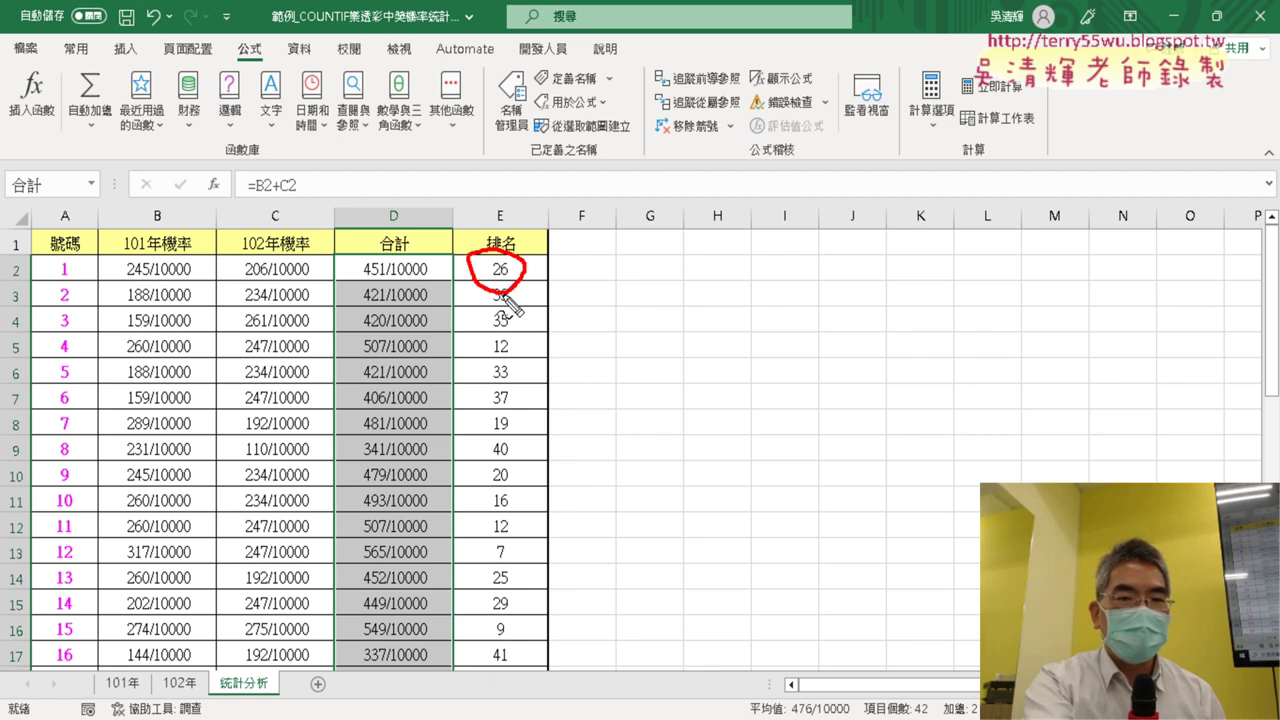
key(Escape)
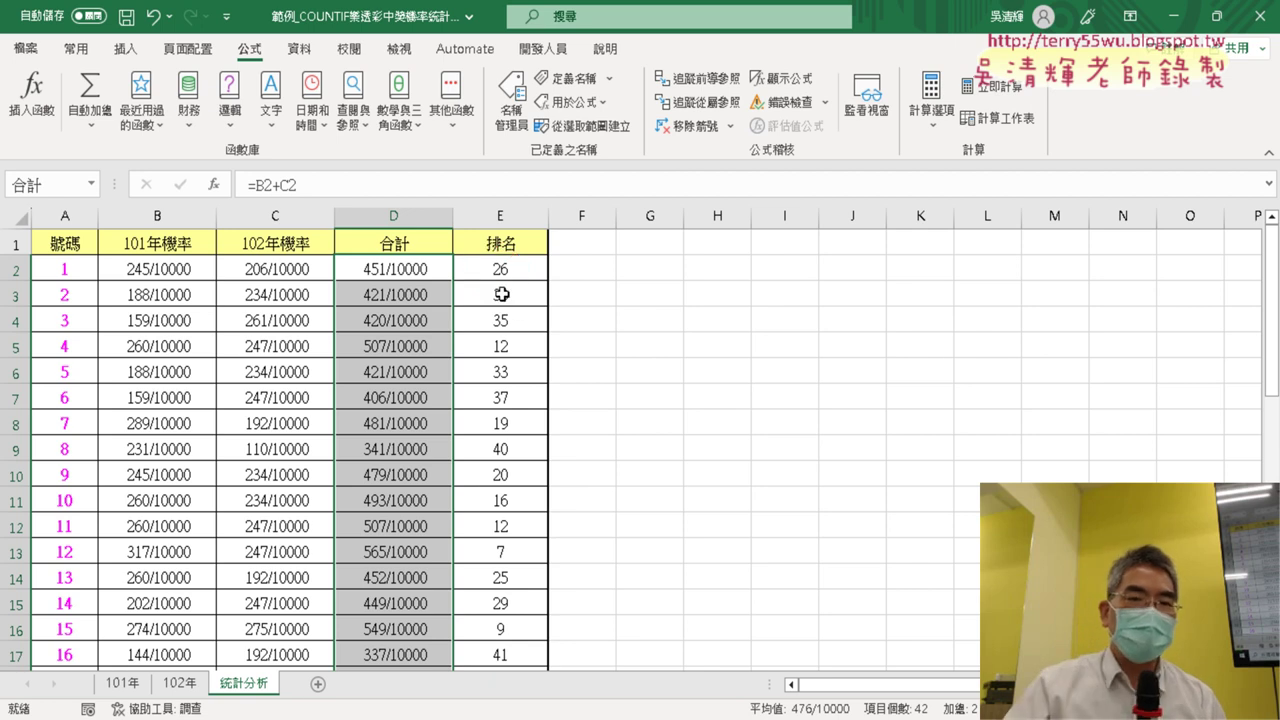
click(502, 264)
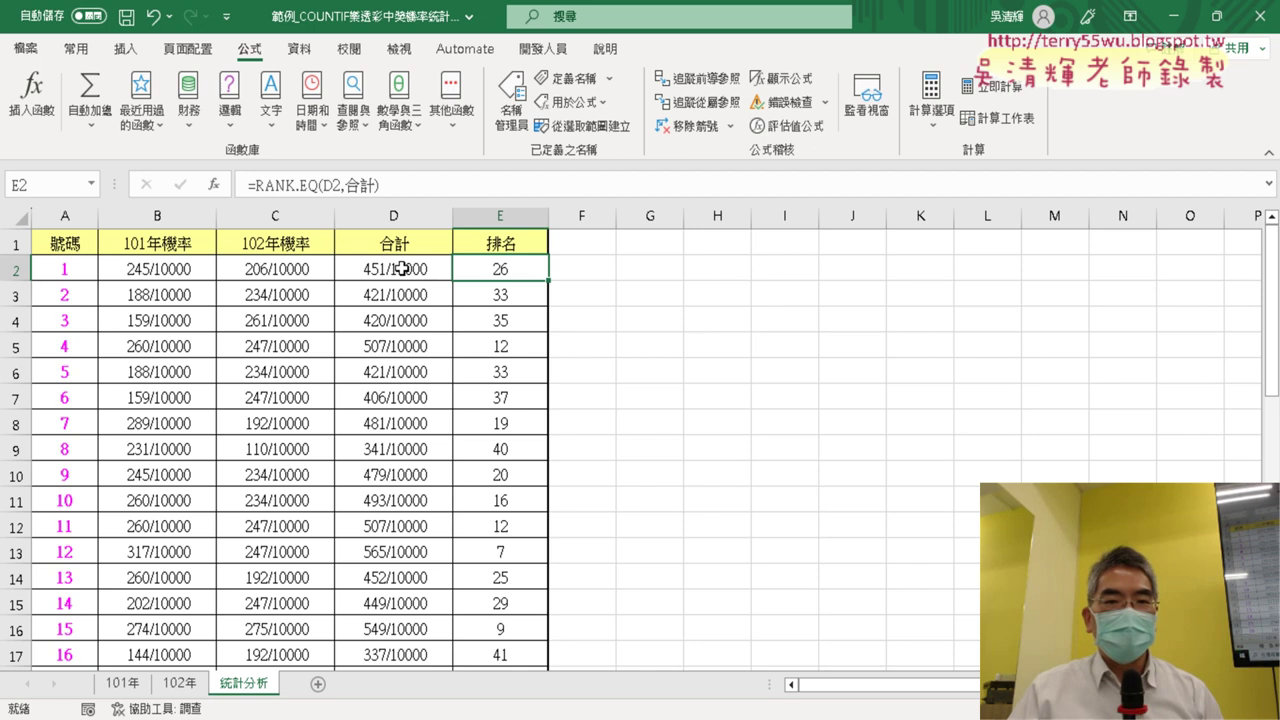
click(399, 267)
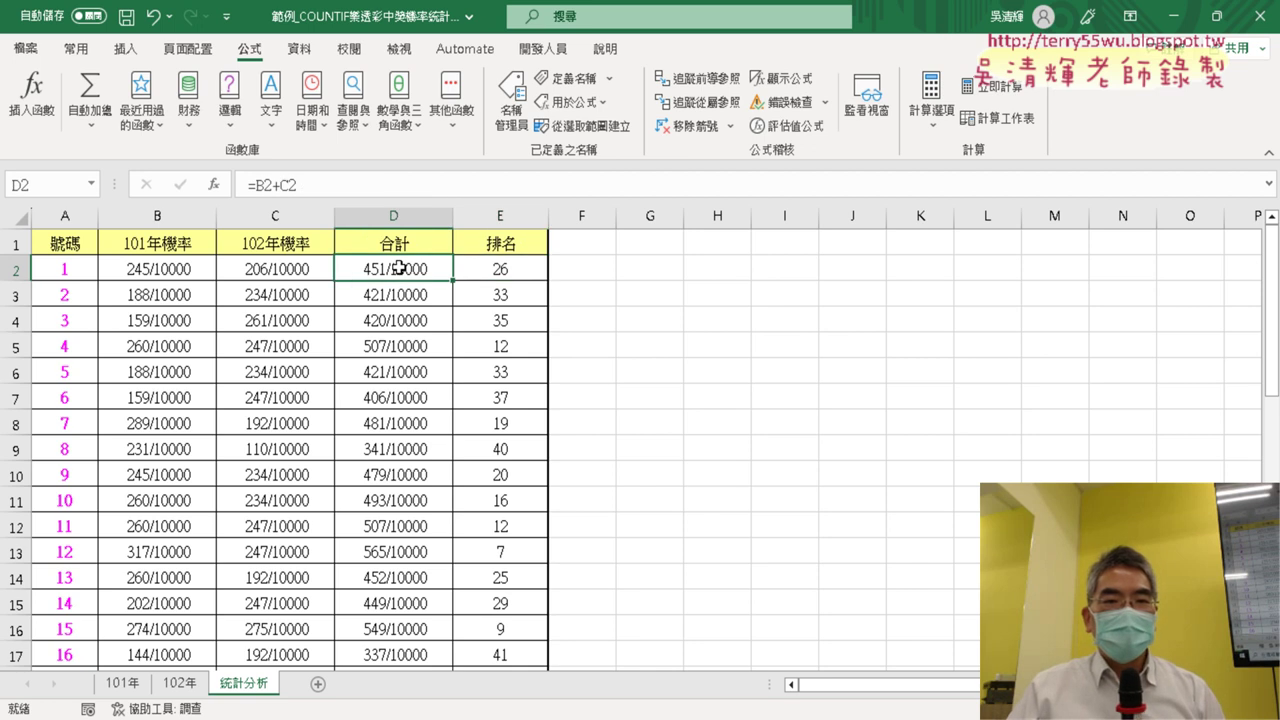
click(150, 272)
click(282, 272)
click(378, 270)
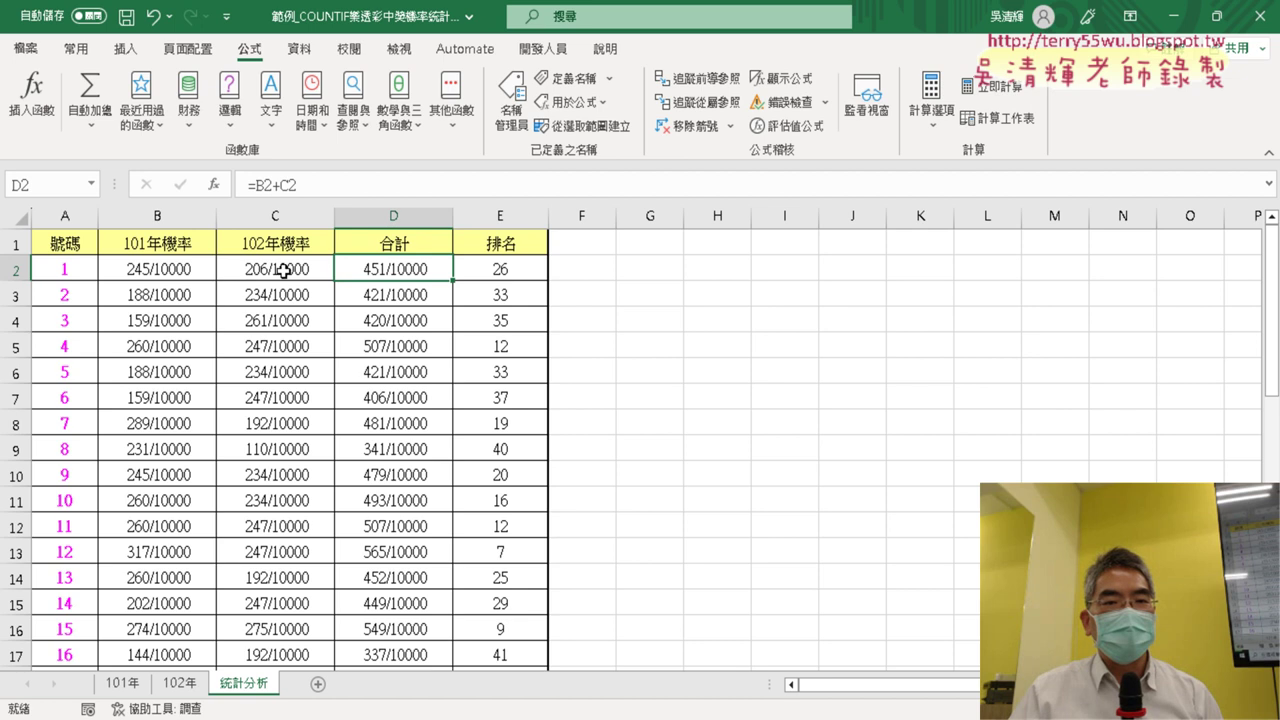
click(515, 268)
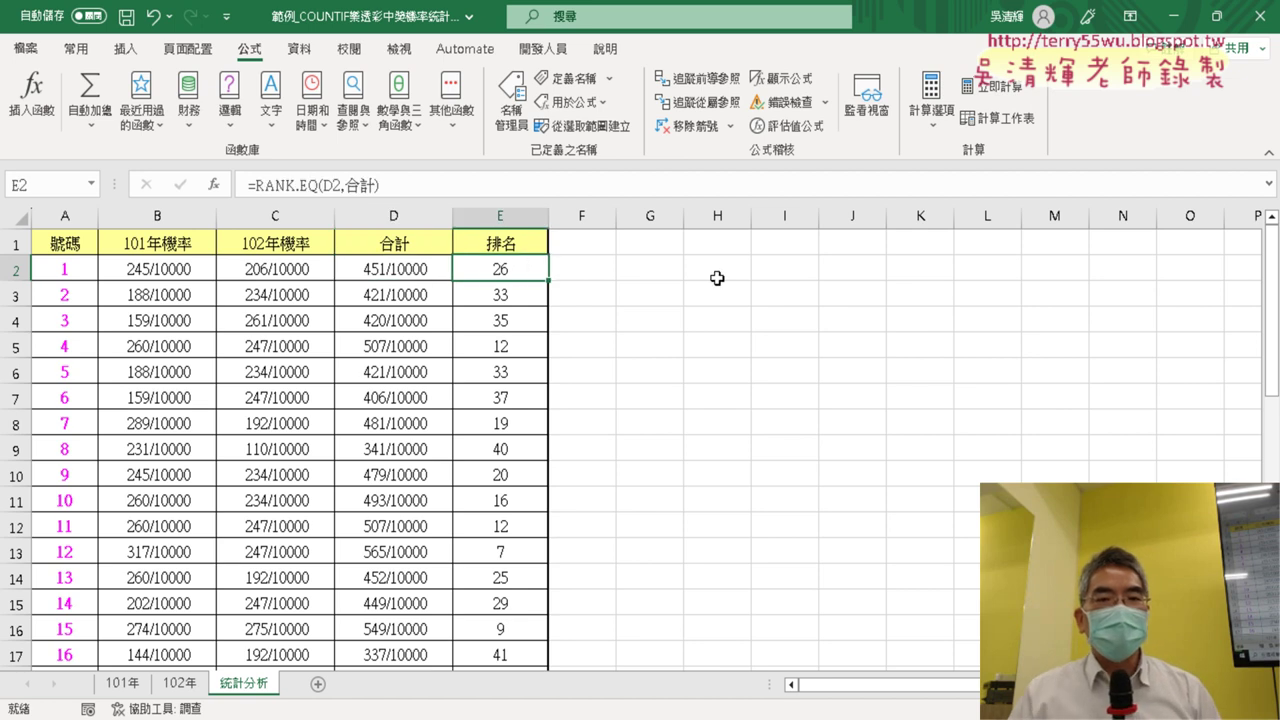